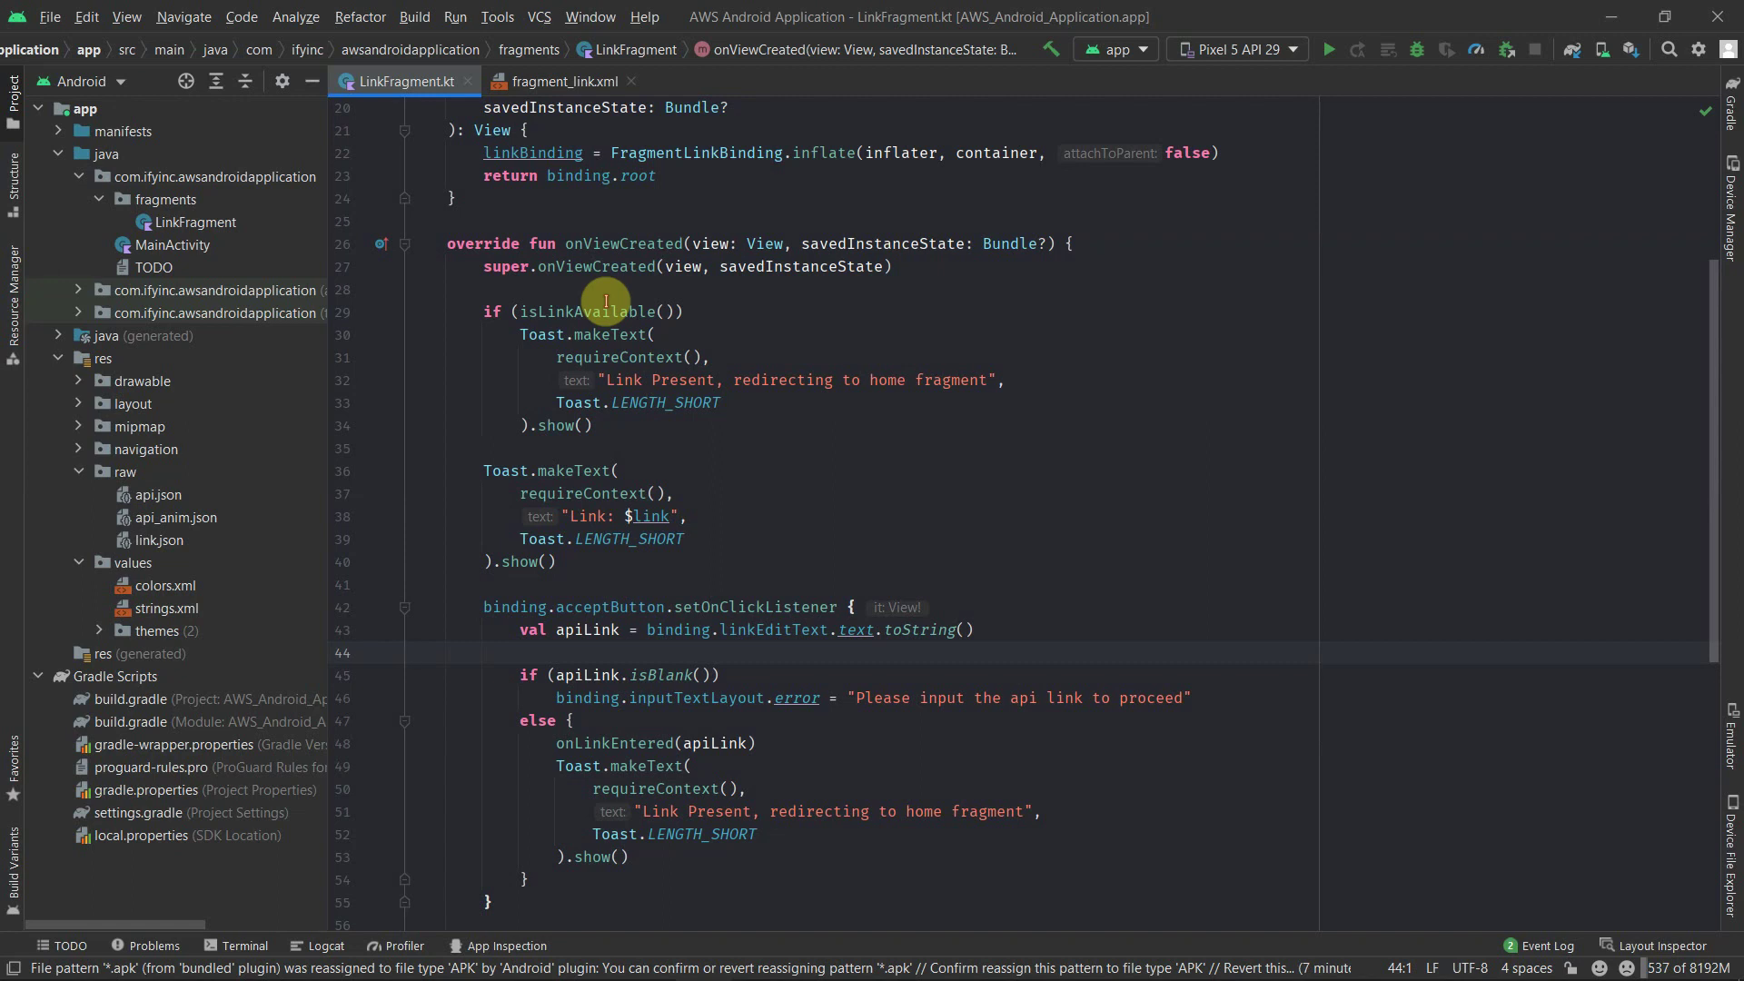
Review LinkFragment's existing-link toast code, then select the fragments package in the Project tree
left_click_drag(545, 335, 613, 410)
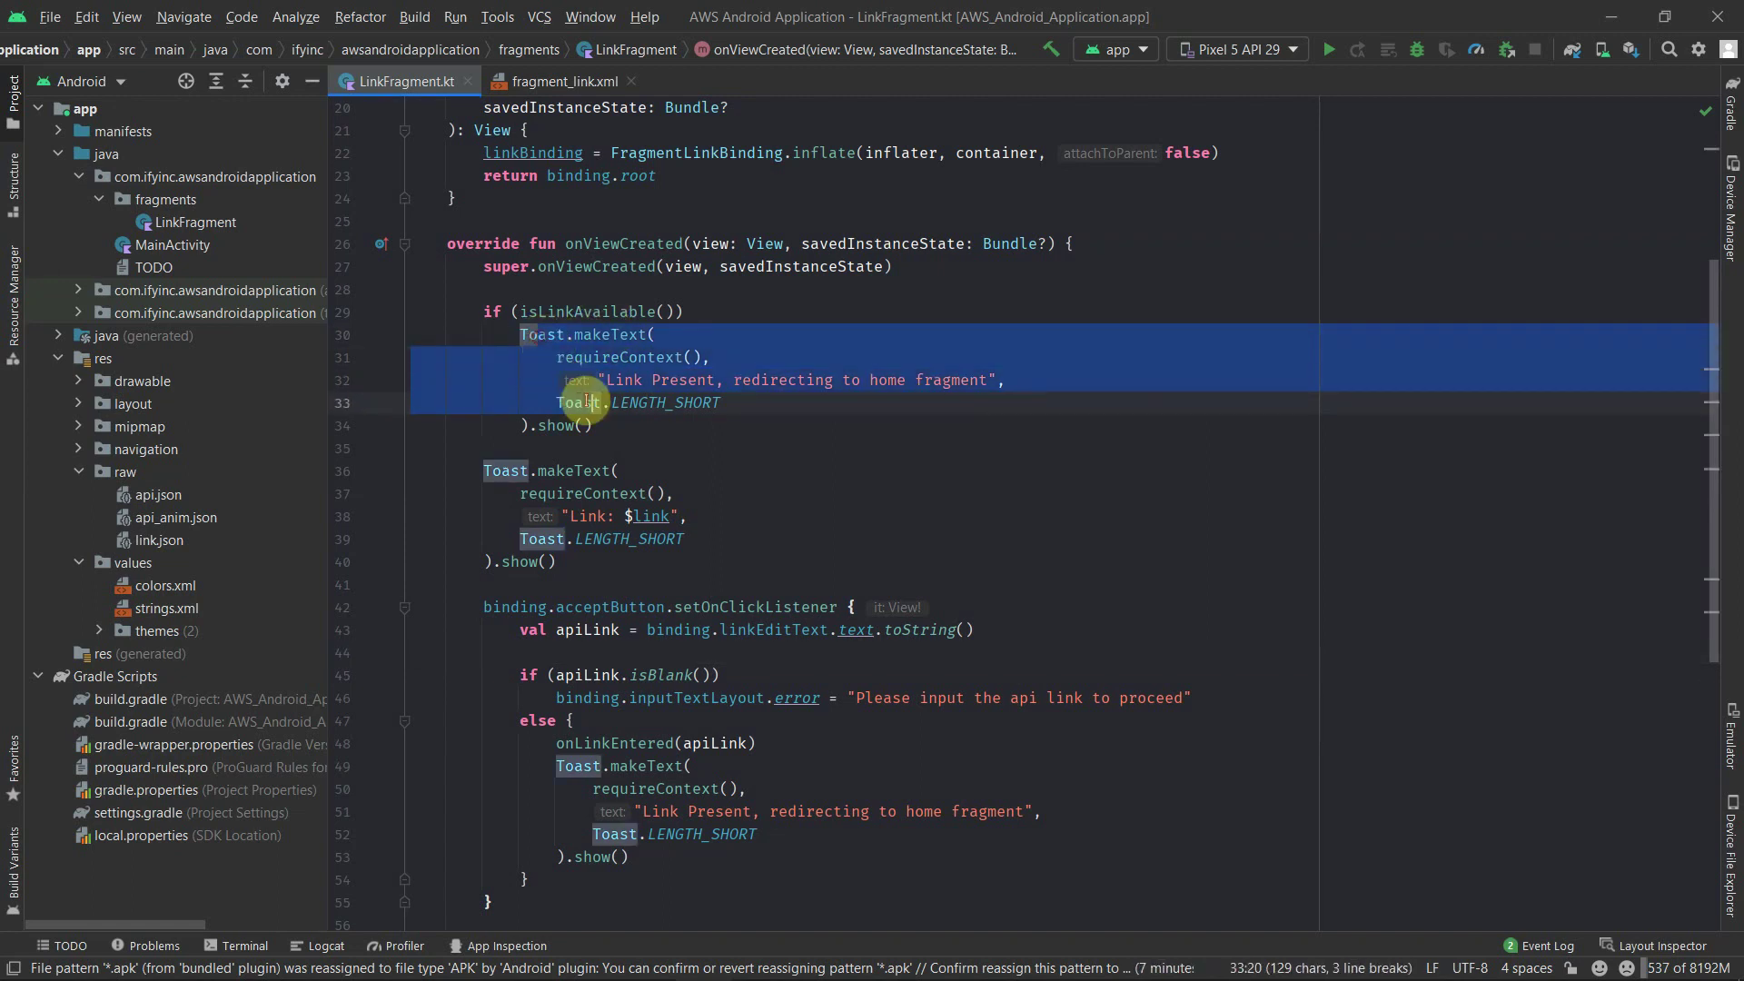
left_click(652, 443)
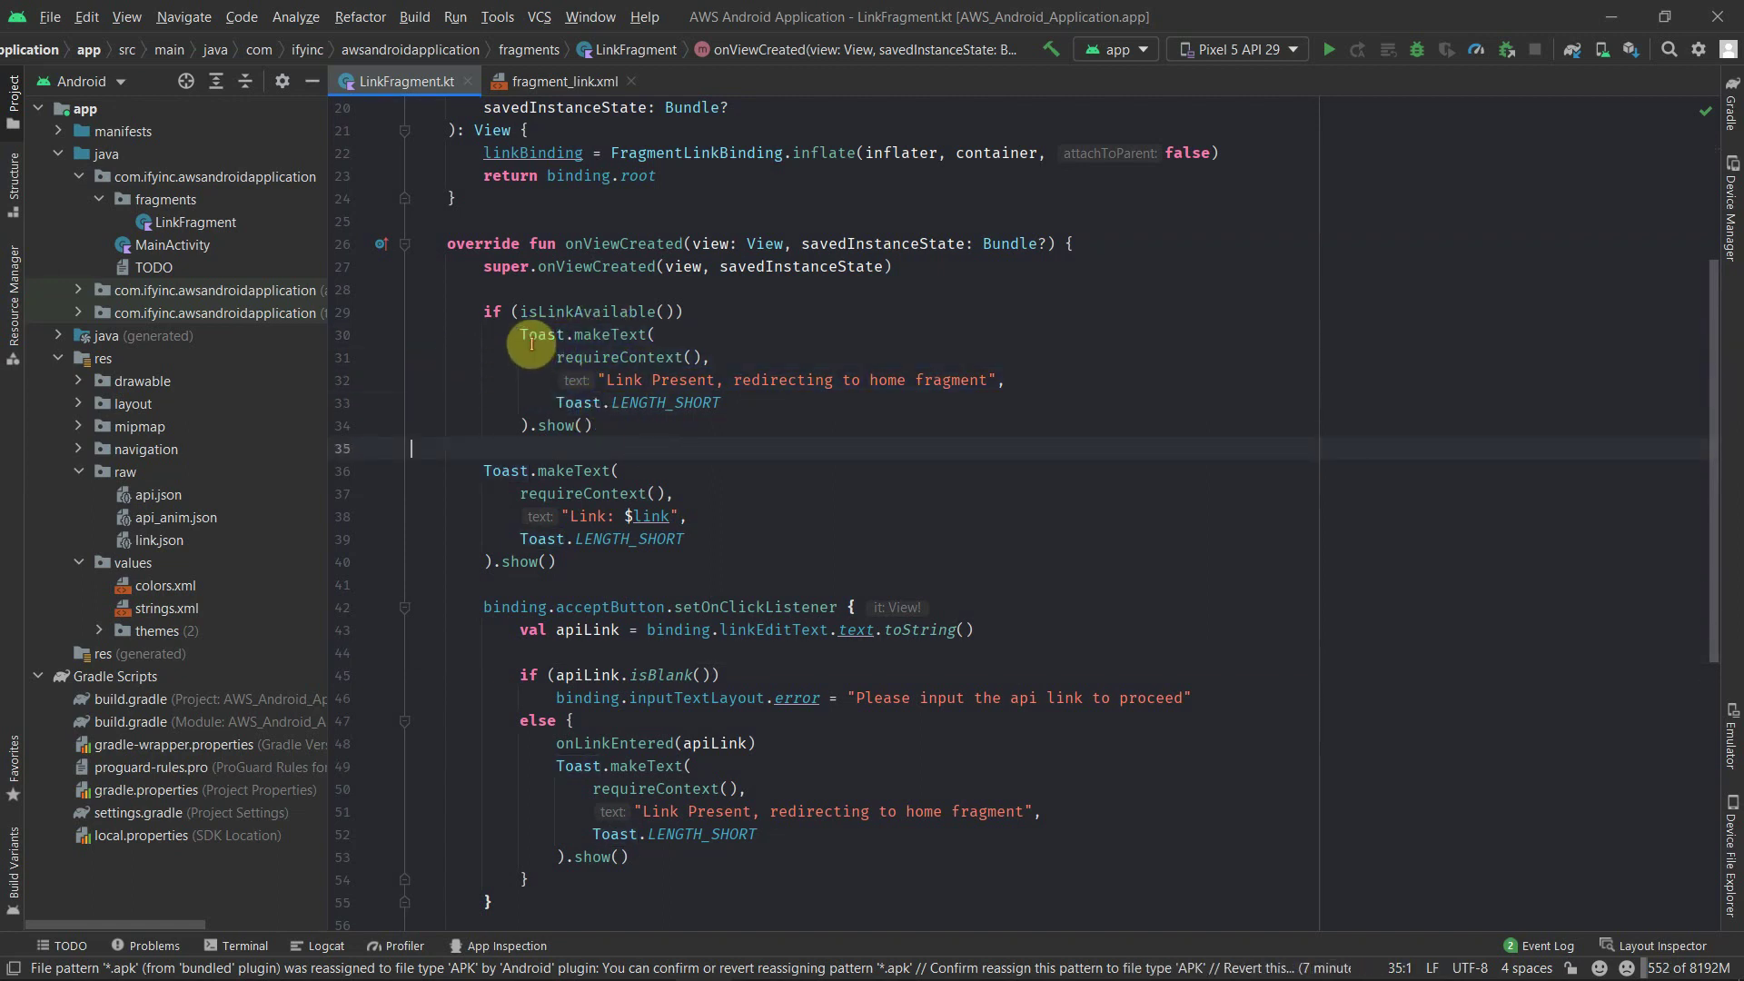
left_click(164, 199)
Create a blank fragment named HomeFragment in the fragments package
right_click(162, 204)
mouse_move(273, 213)
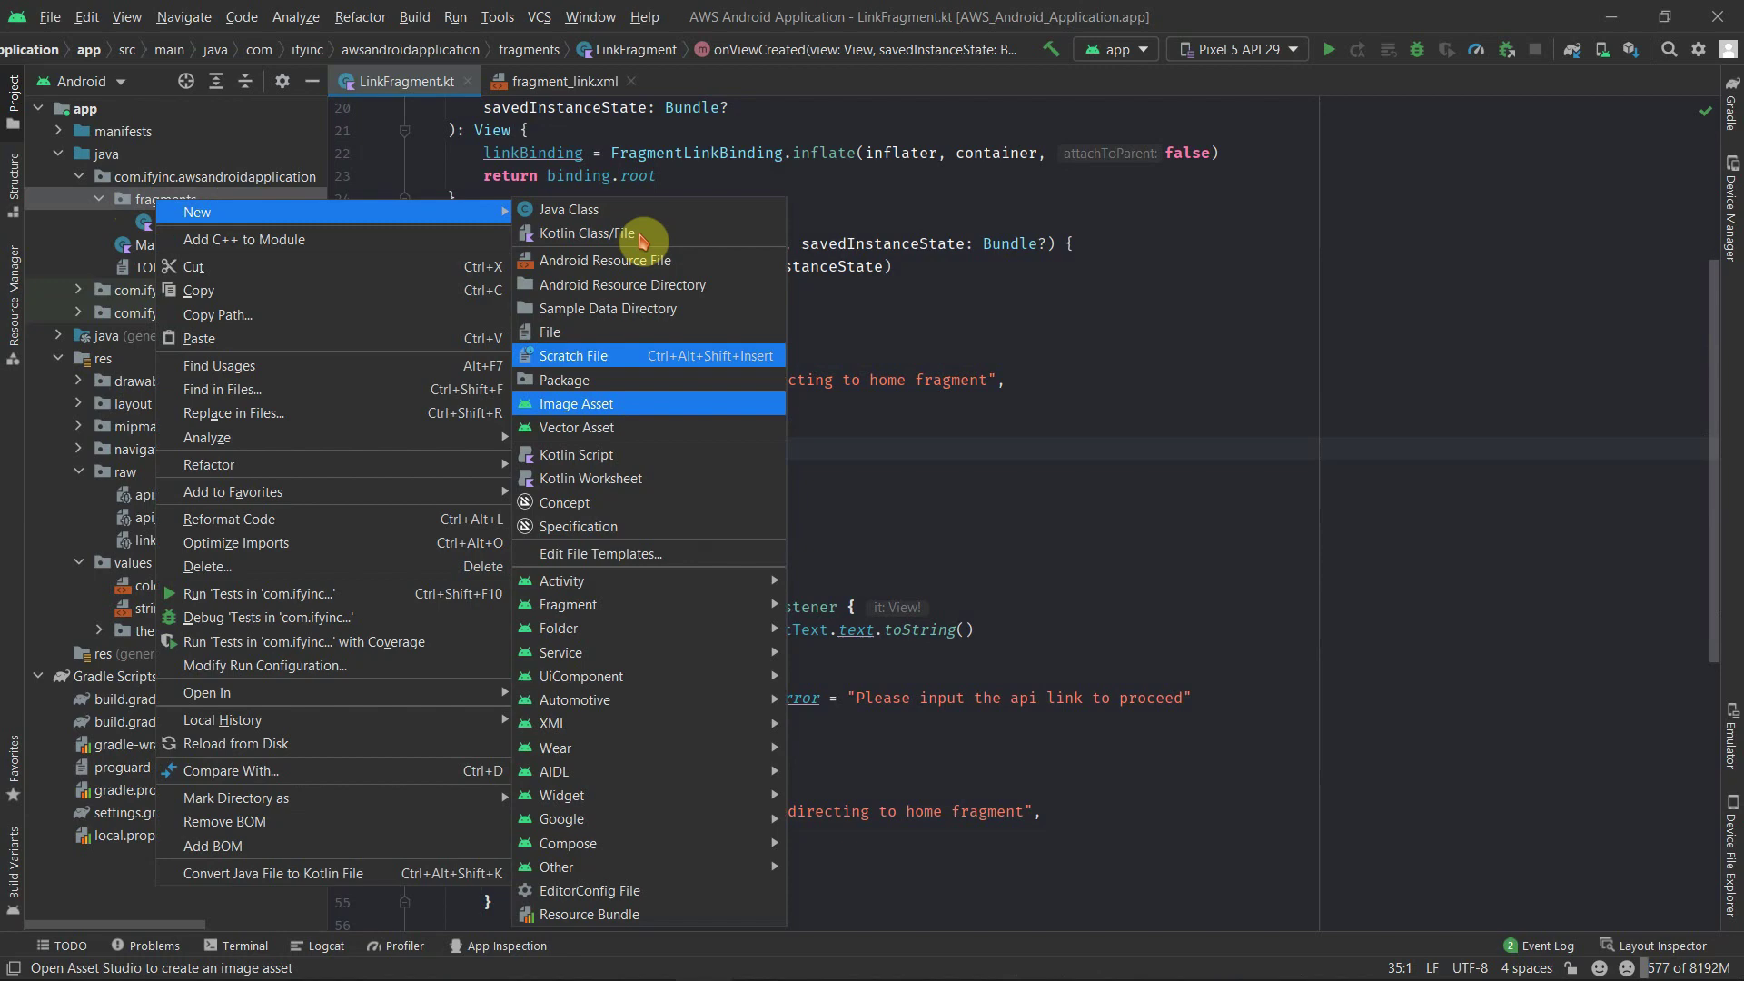
mouse_move(568, 605)
left_click(859, 628)
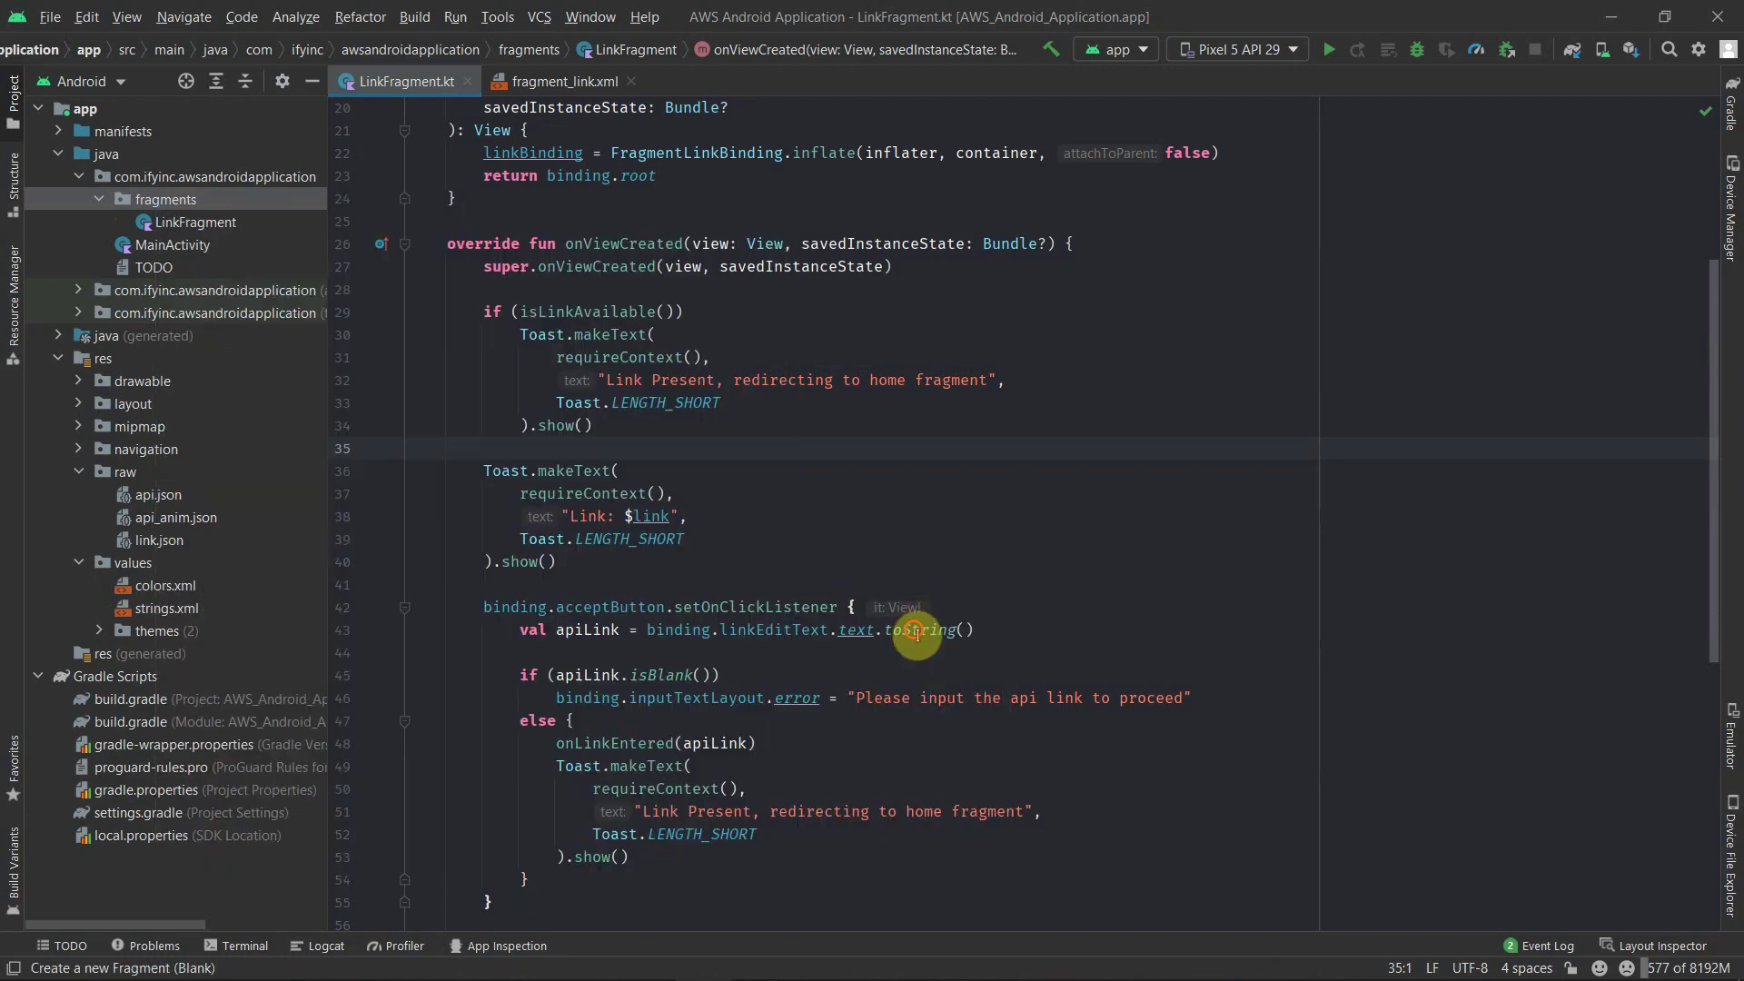
left_click_drag(488, 296, 370, 317)
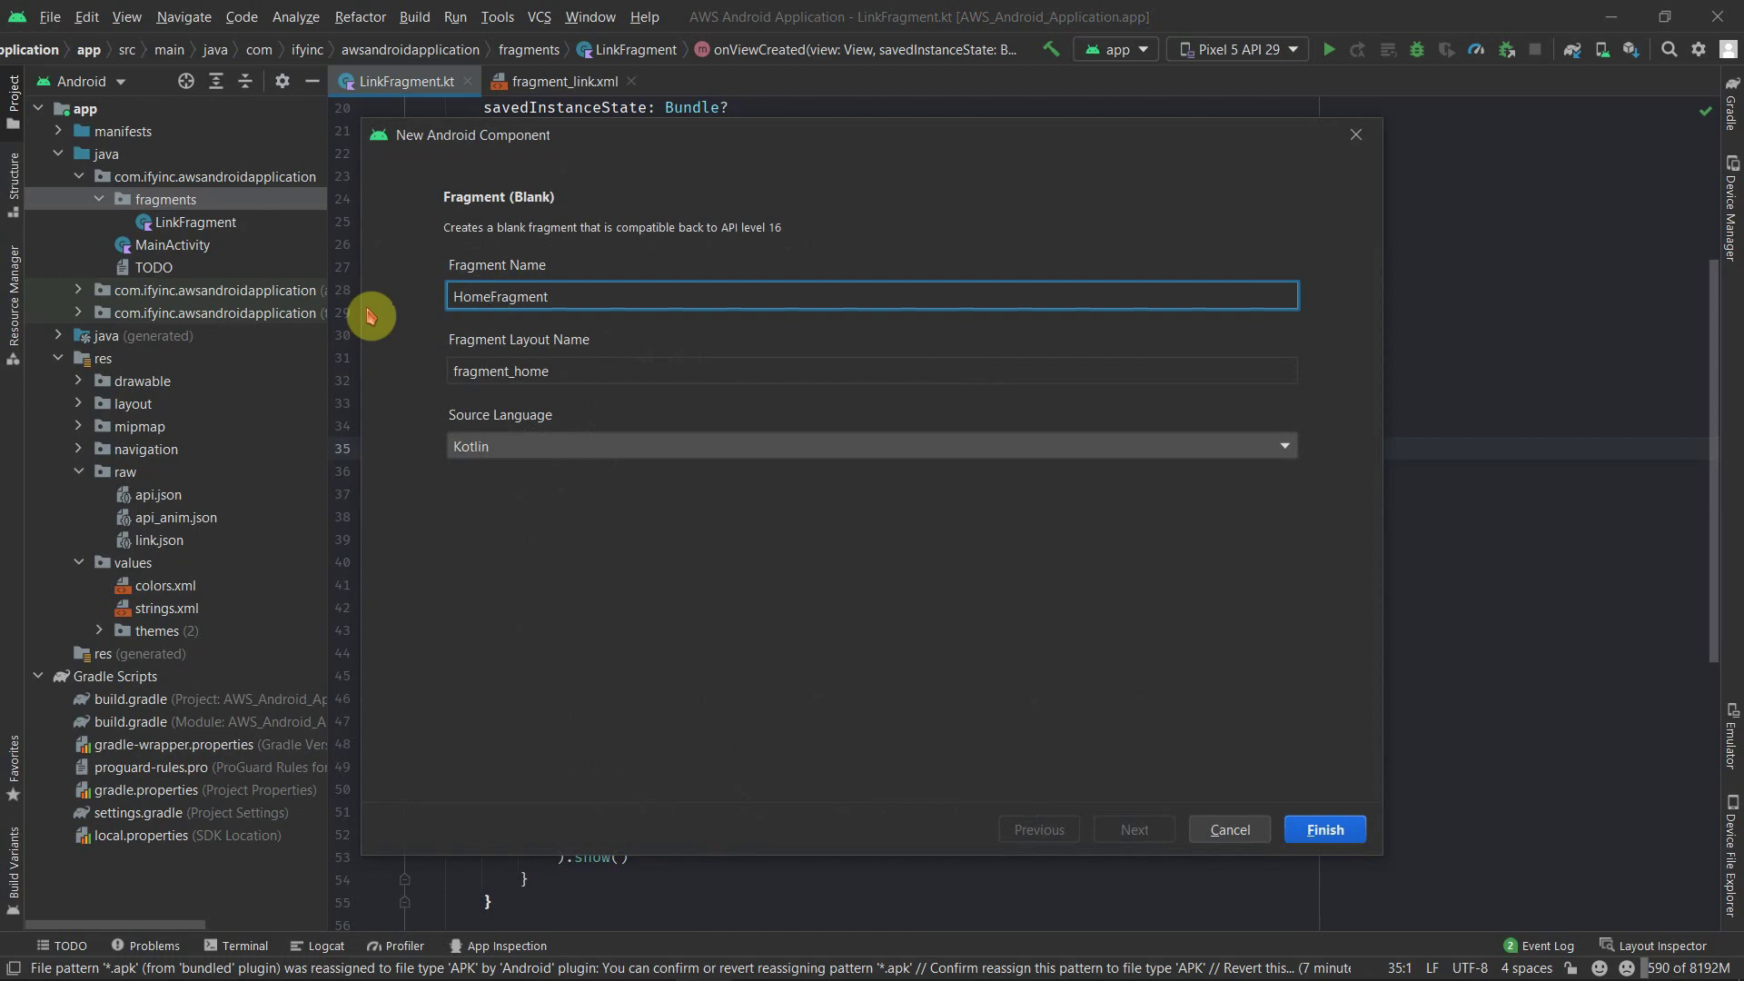
key("Return")
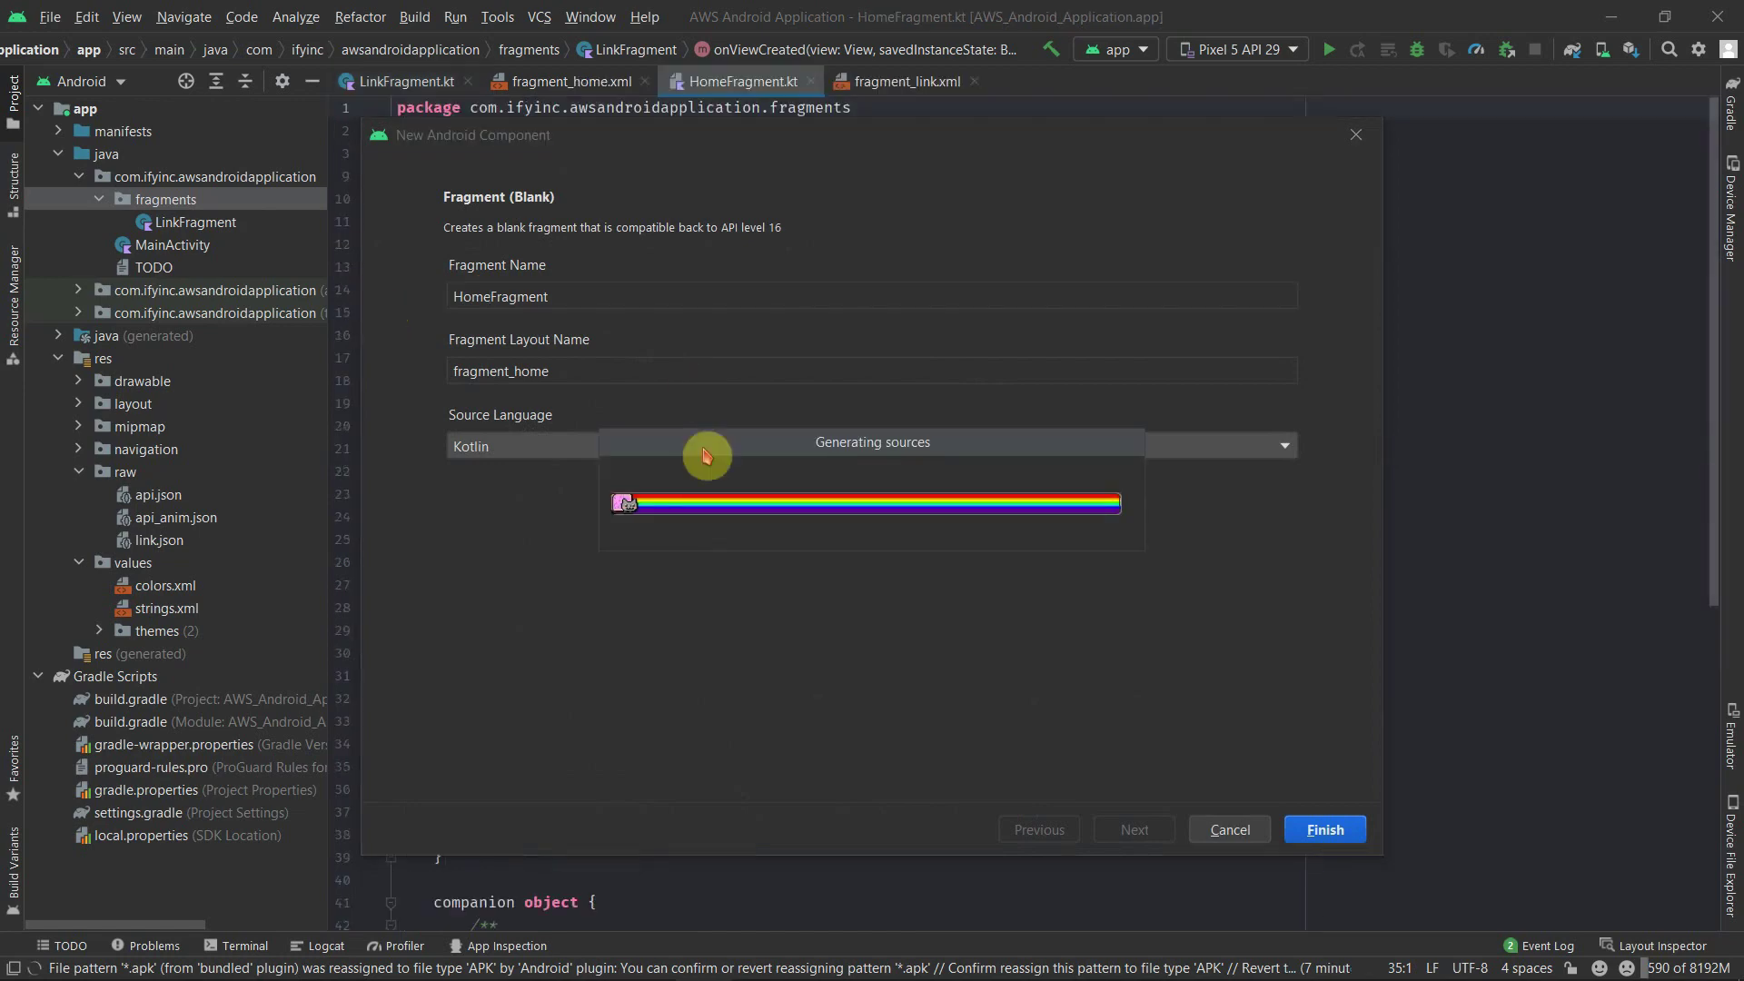
Delete HomeFragment's template comments, parameters, onCreate and companion object
left_click_drag(763, 402, 397, 198)
key("Delete")
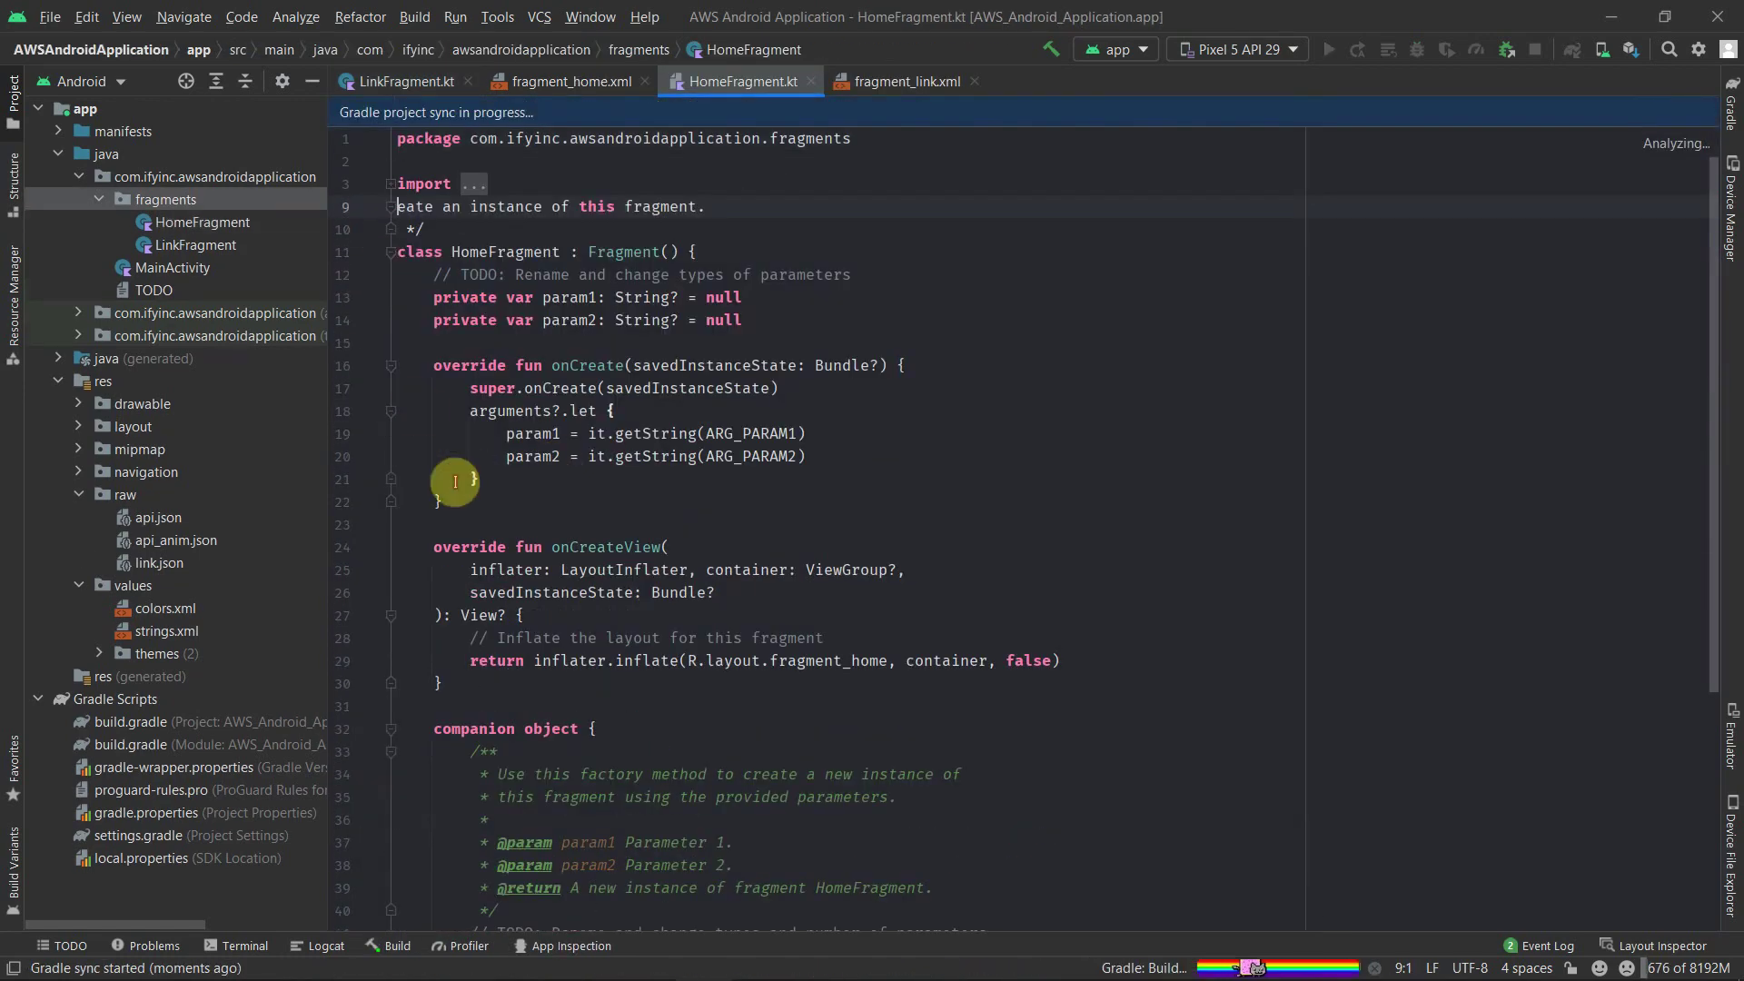
left_click(437, 250)
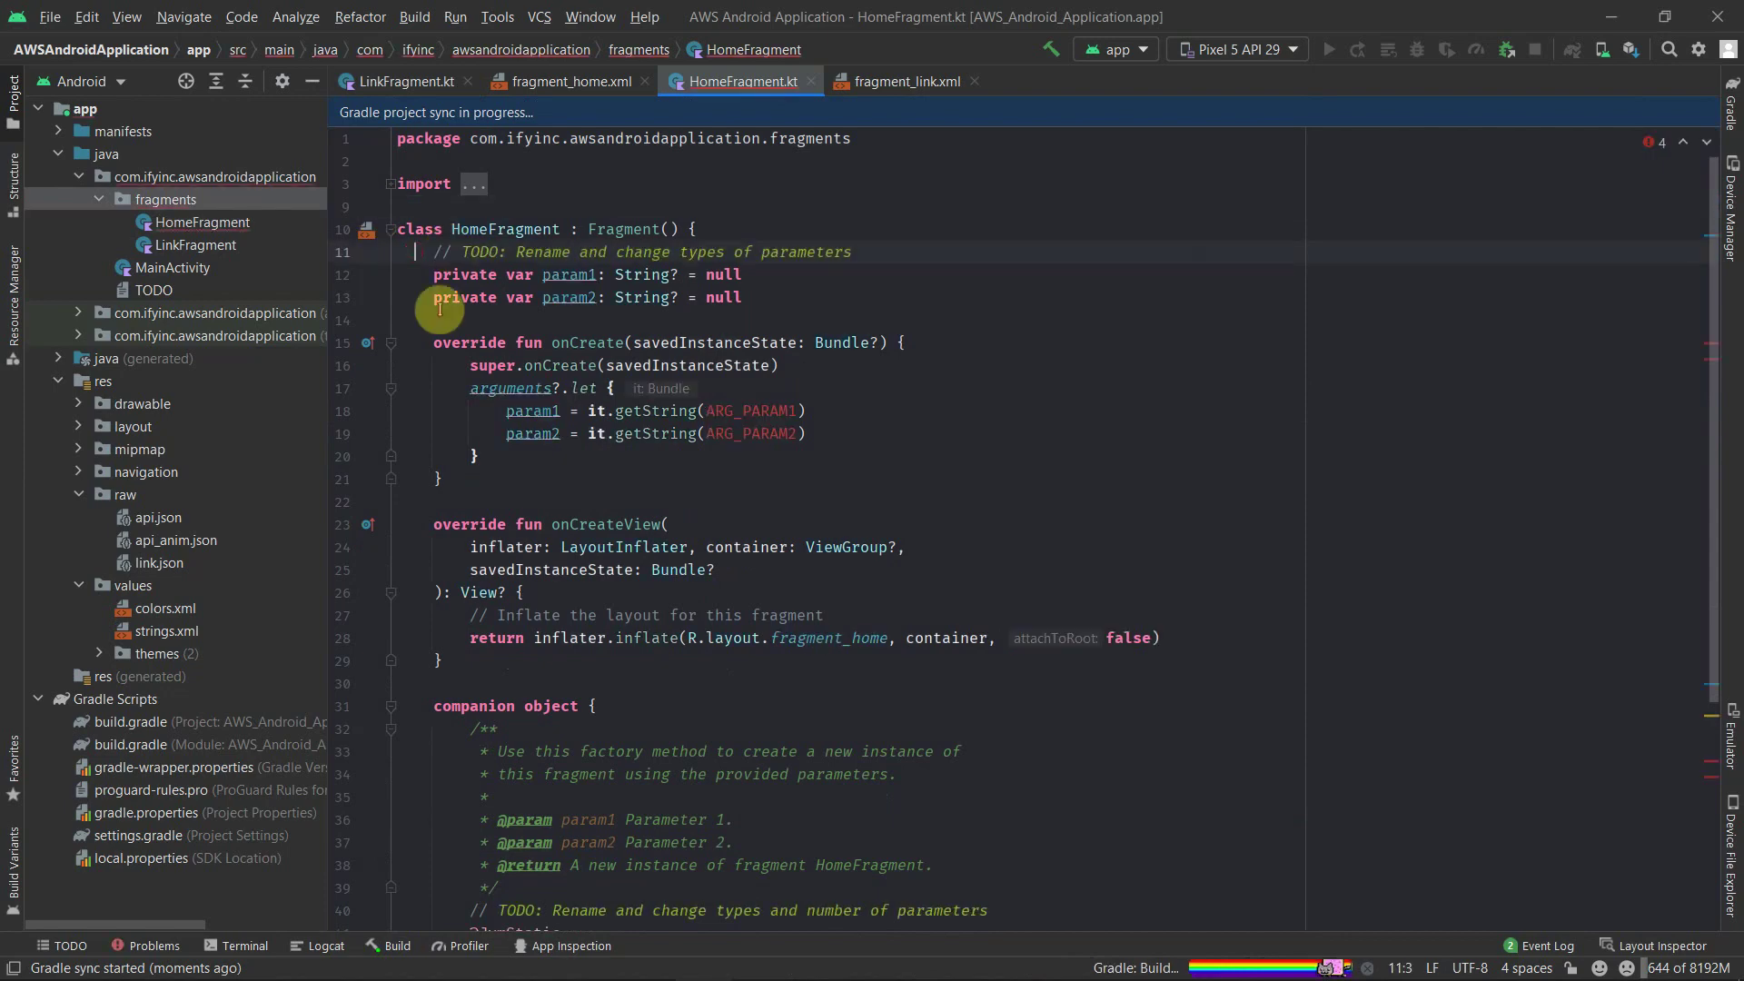
key("Delete")
mouse_move(436, 251)
left_mouse_down()
mouse_move(434, 518)
mouse_move(463, 859)
left_mouse_up()
key("Delete")
Add a lateinit homeBinding of type FragmentHomeBinding and a binding getter property
left_click(726, 256)
type("priv")
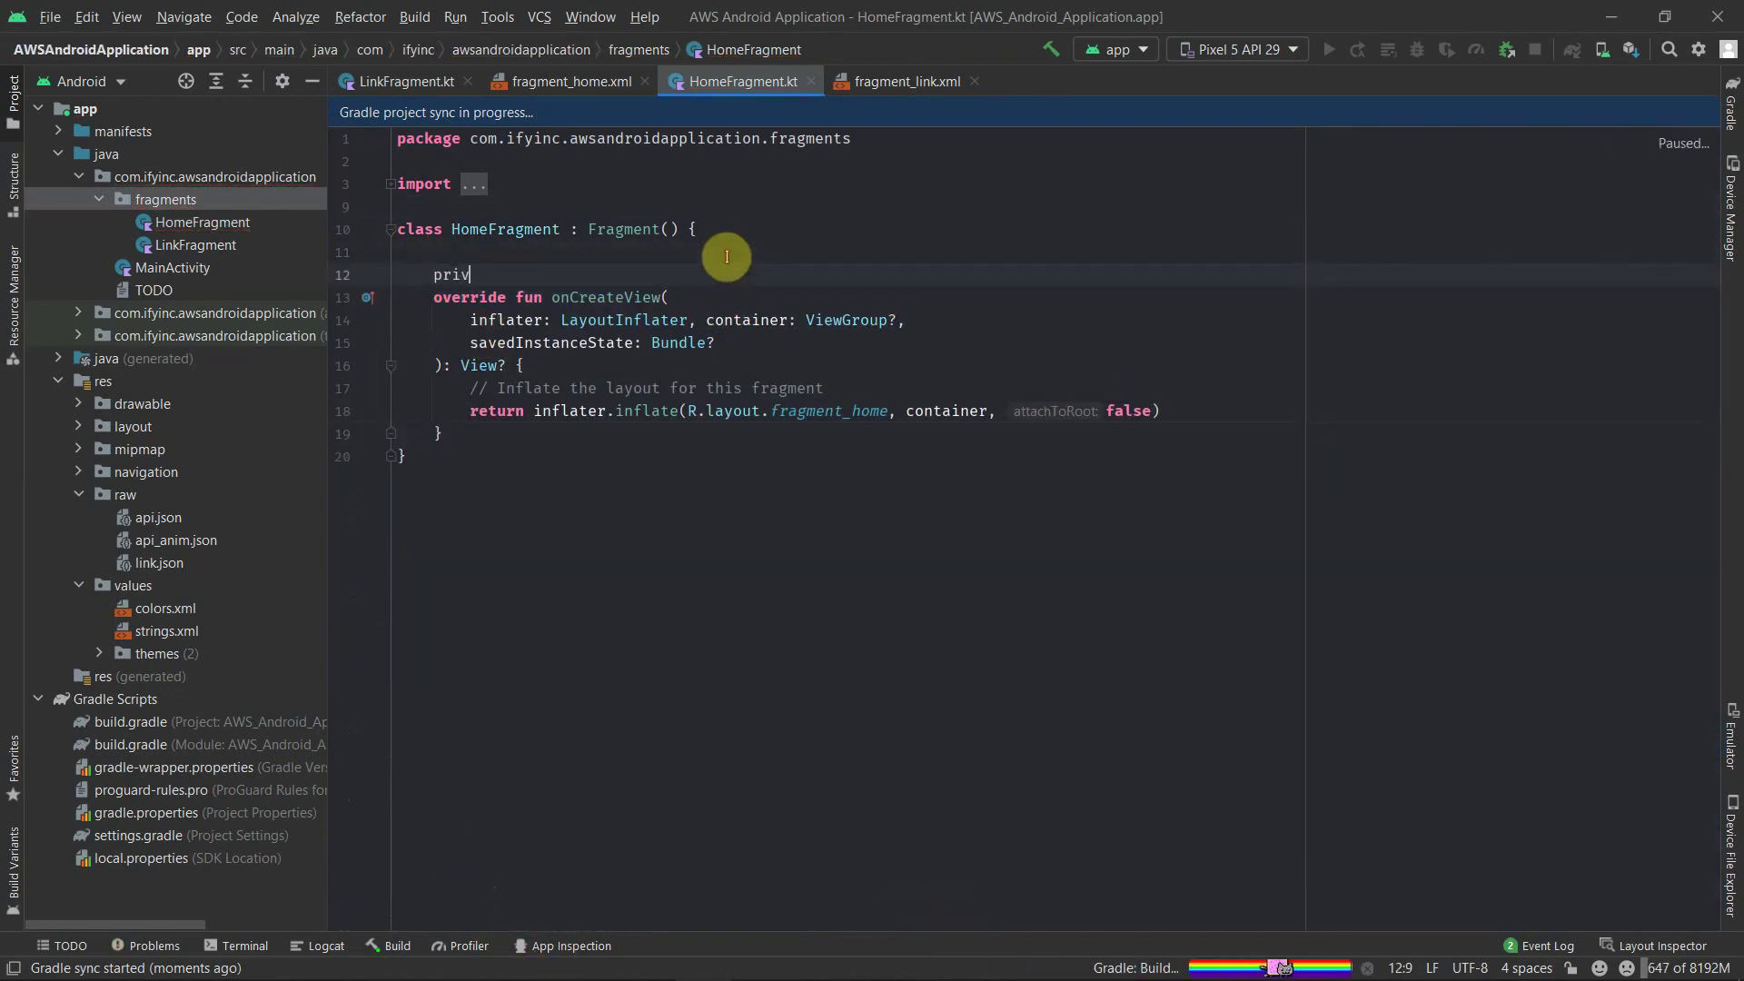
type("ate late")
key("Tab")
type("bh")
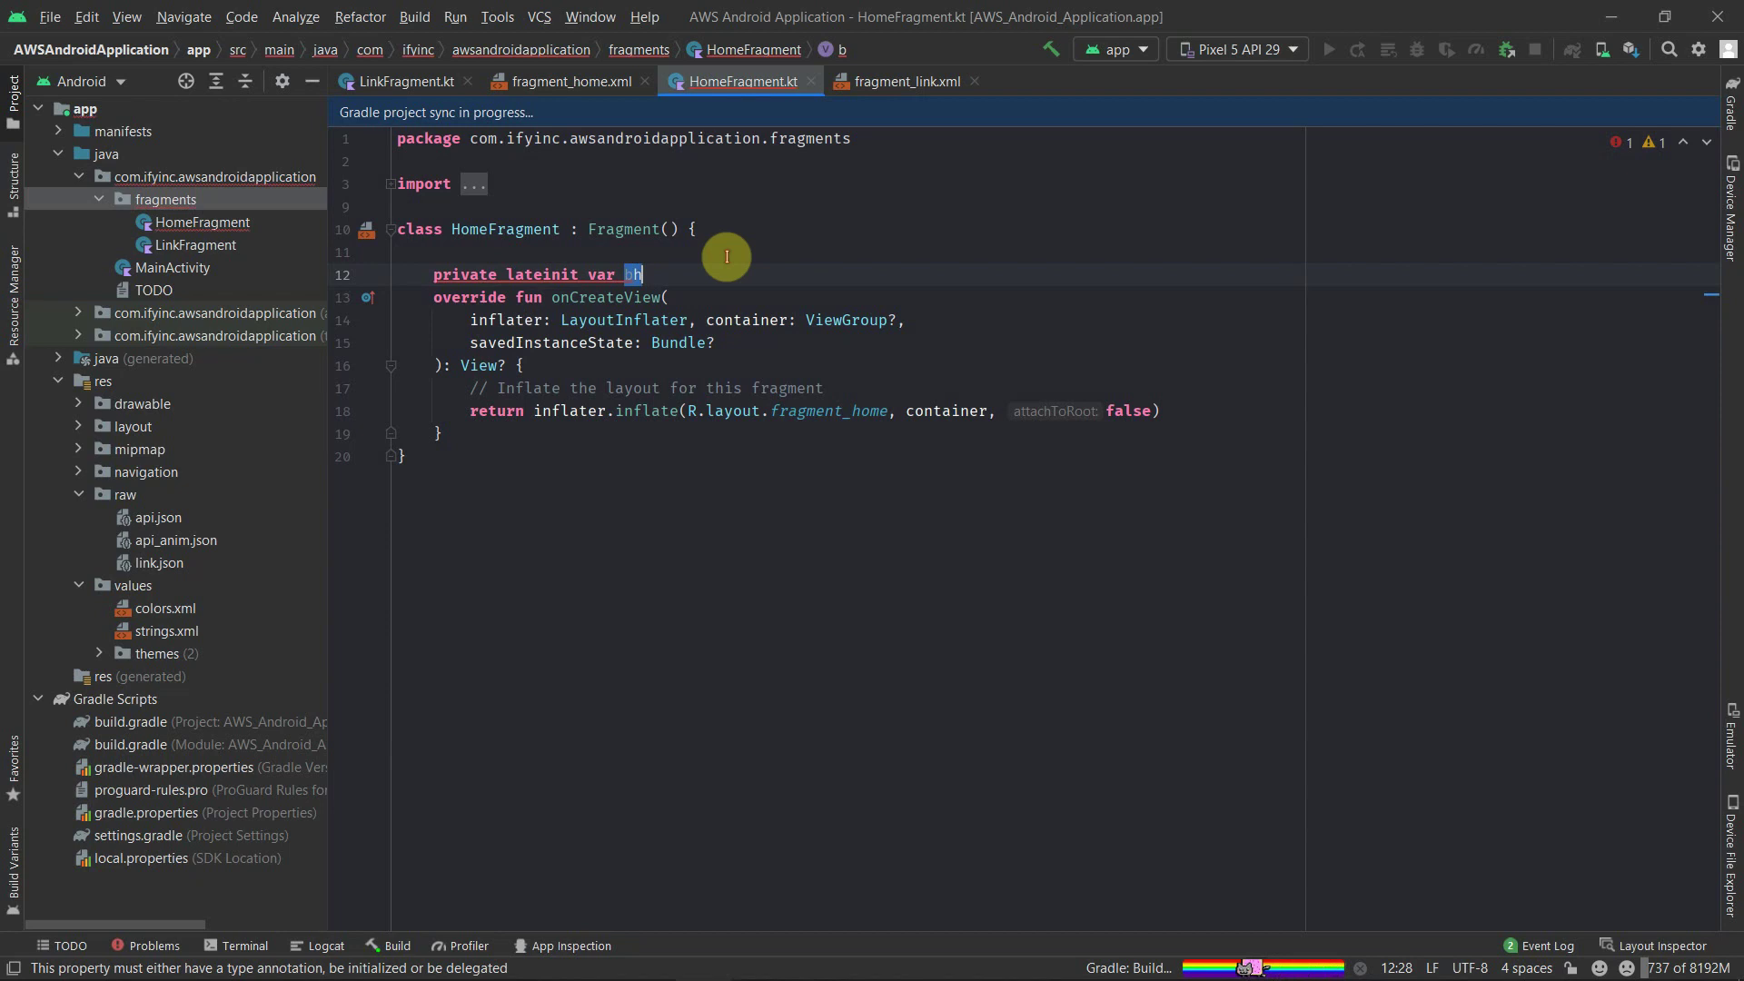
type("homeBinding: Frag")
key("Tab")
key("Return")
type("private val")
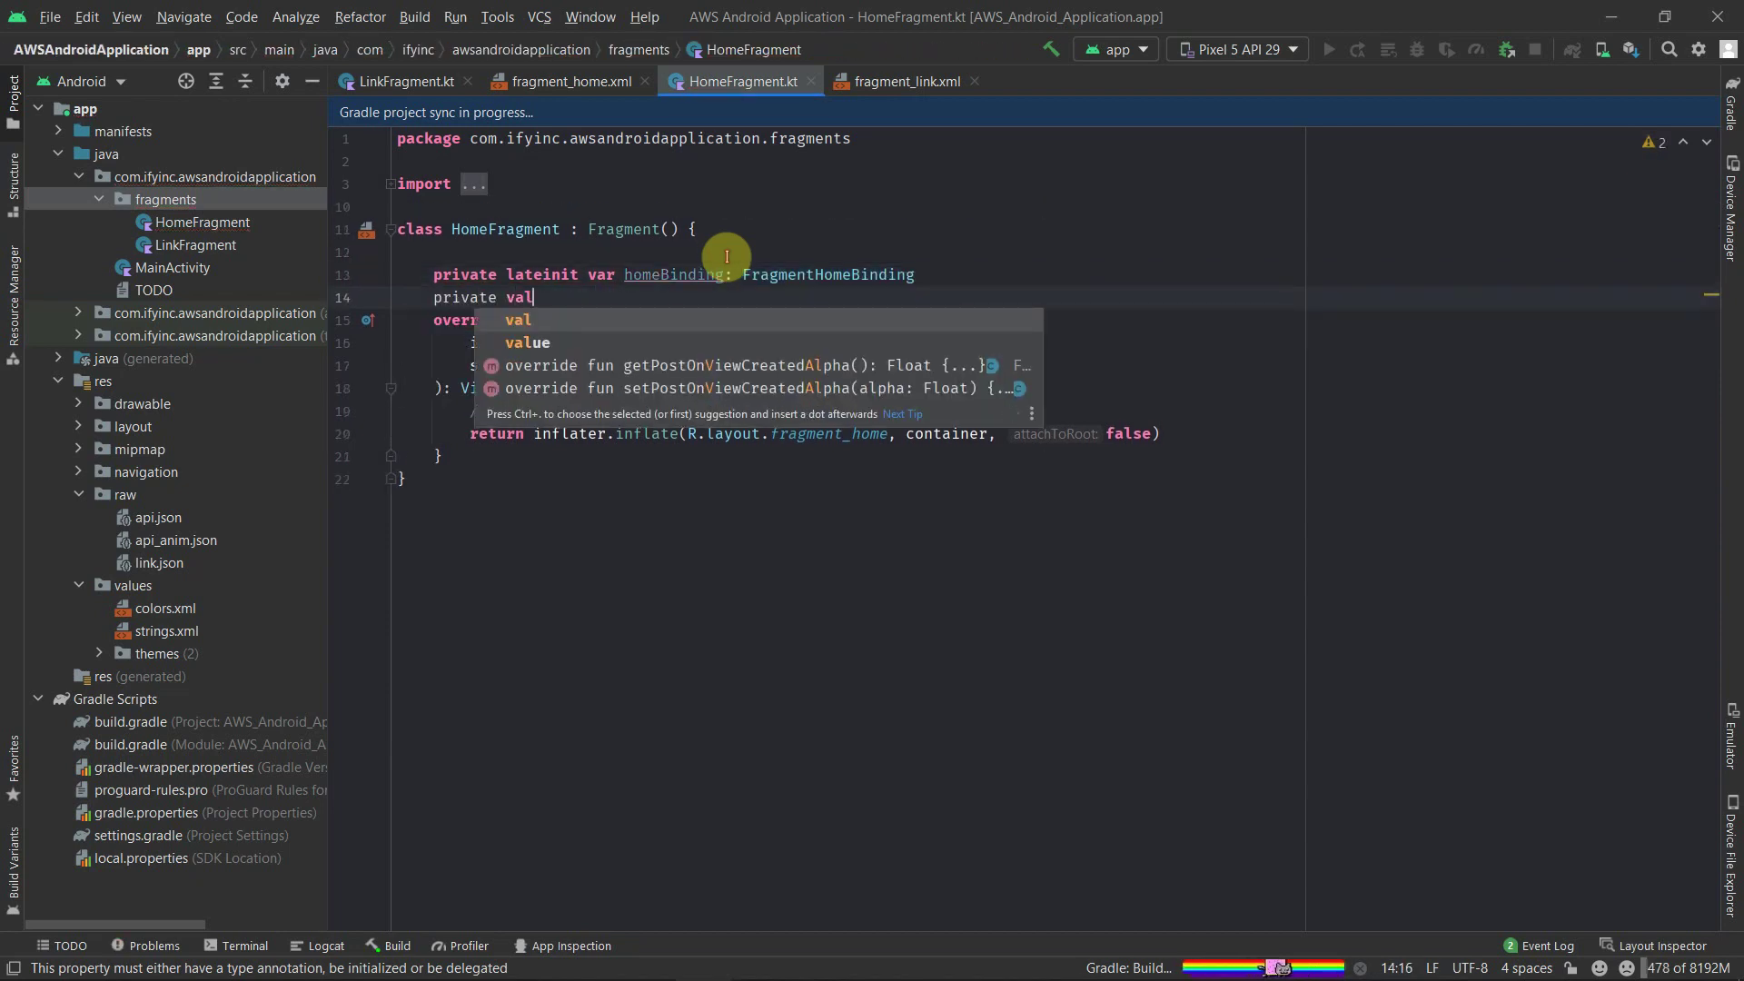
type(" binding get")
key("Tab")
type("= homeB")
key("Tab")
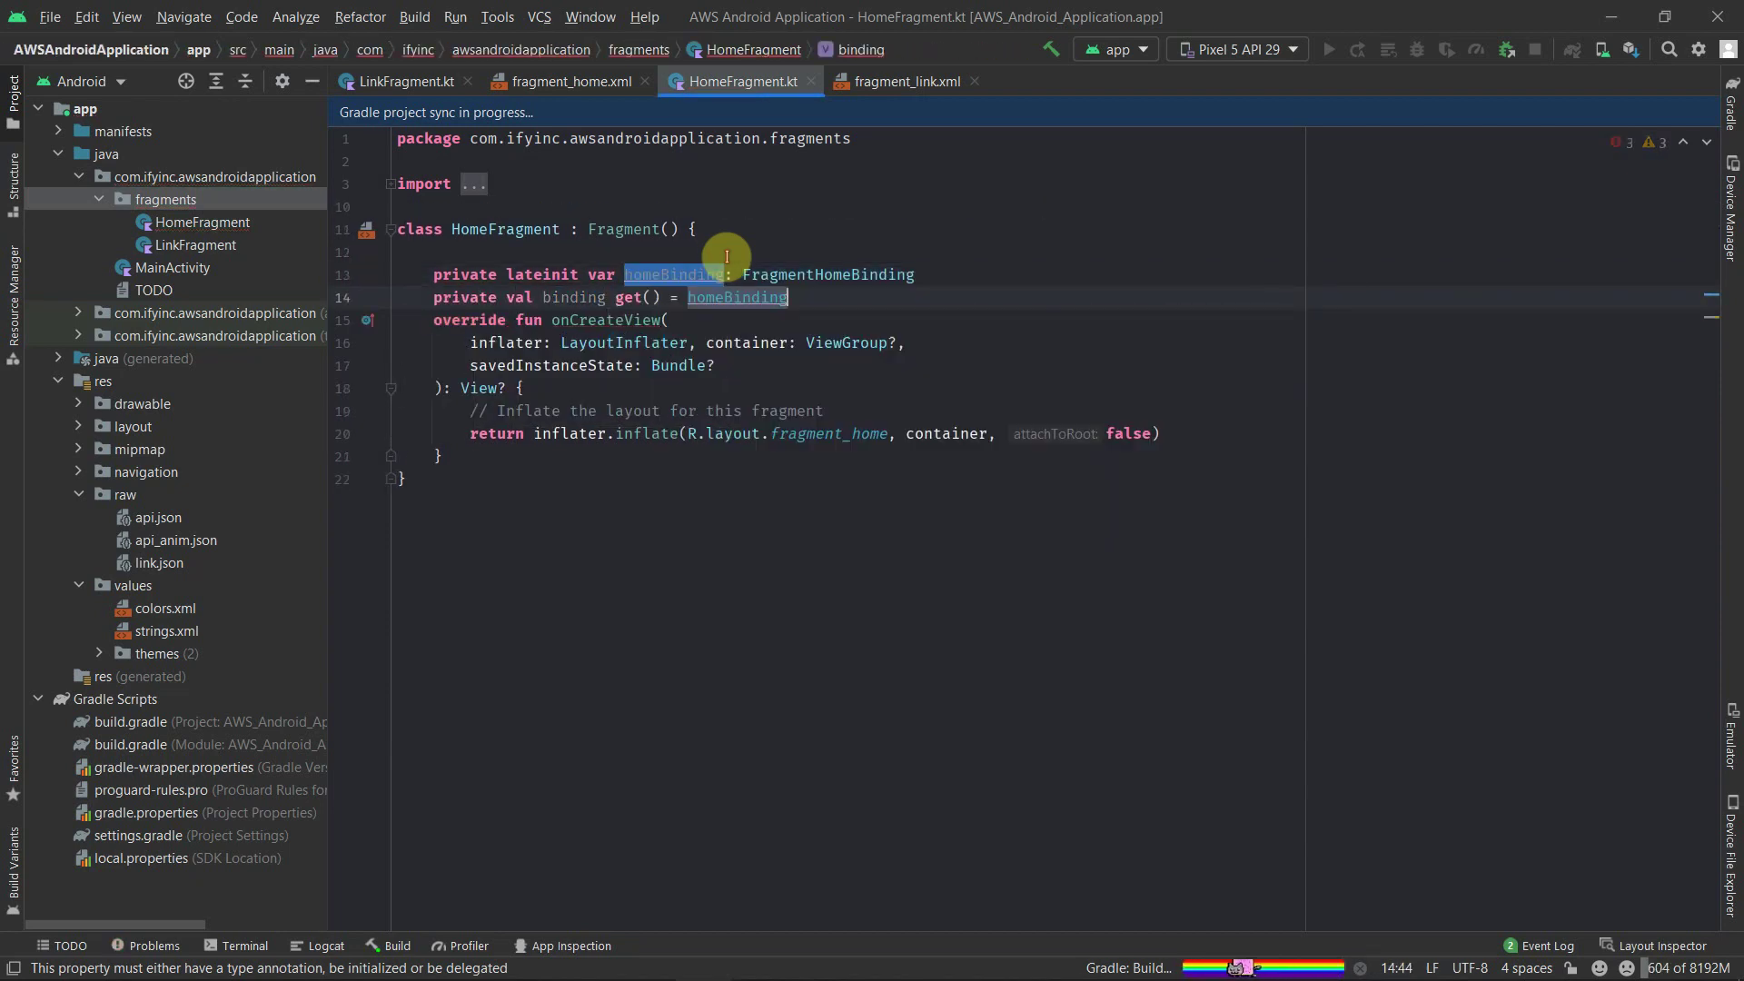
In onCreateView, inflate FragmentHomeBinding with inflater and container, then return binding.root
triple_click(585, 410)
key("BackSpace")
type("homeBinding")
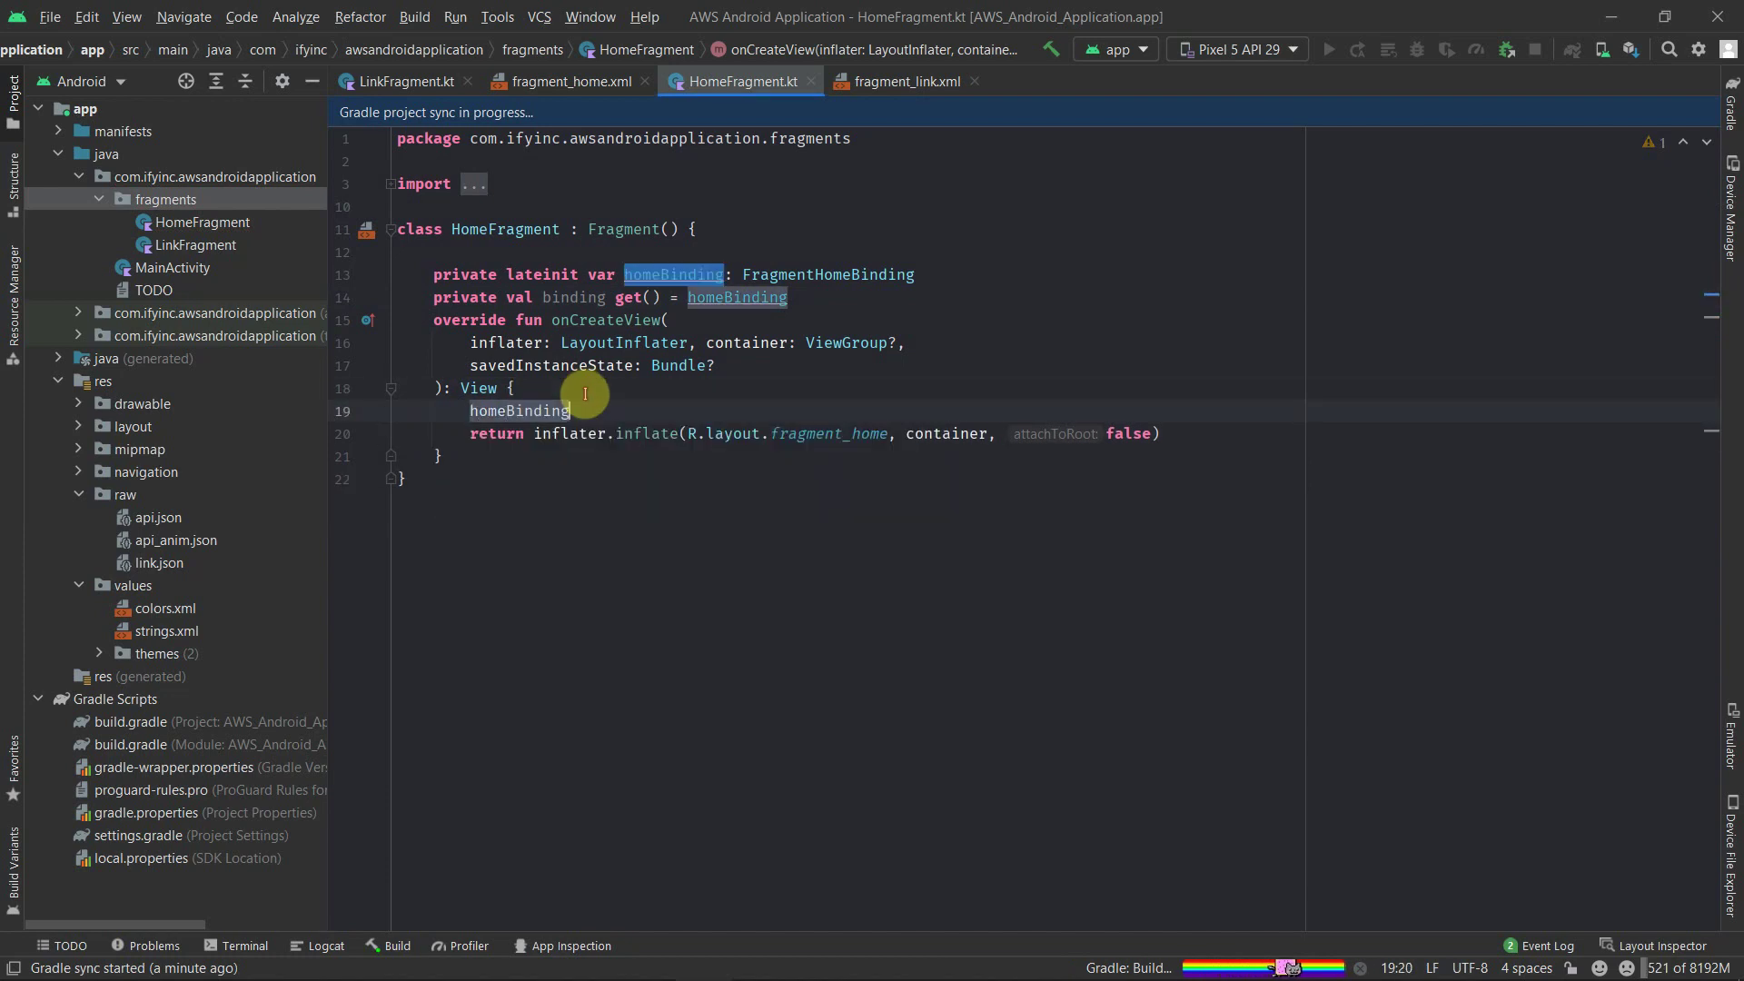
type(" = Frag")
key("Down")
key("Tab")
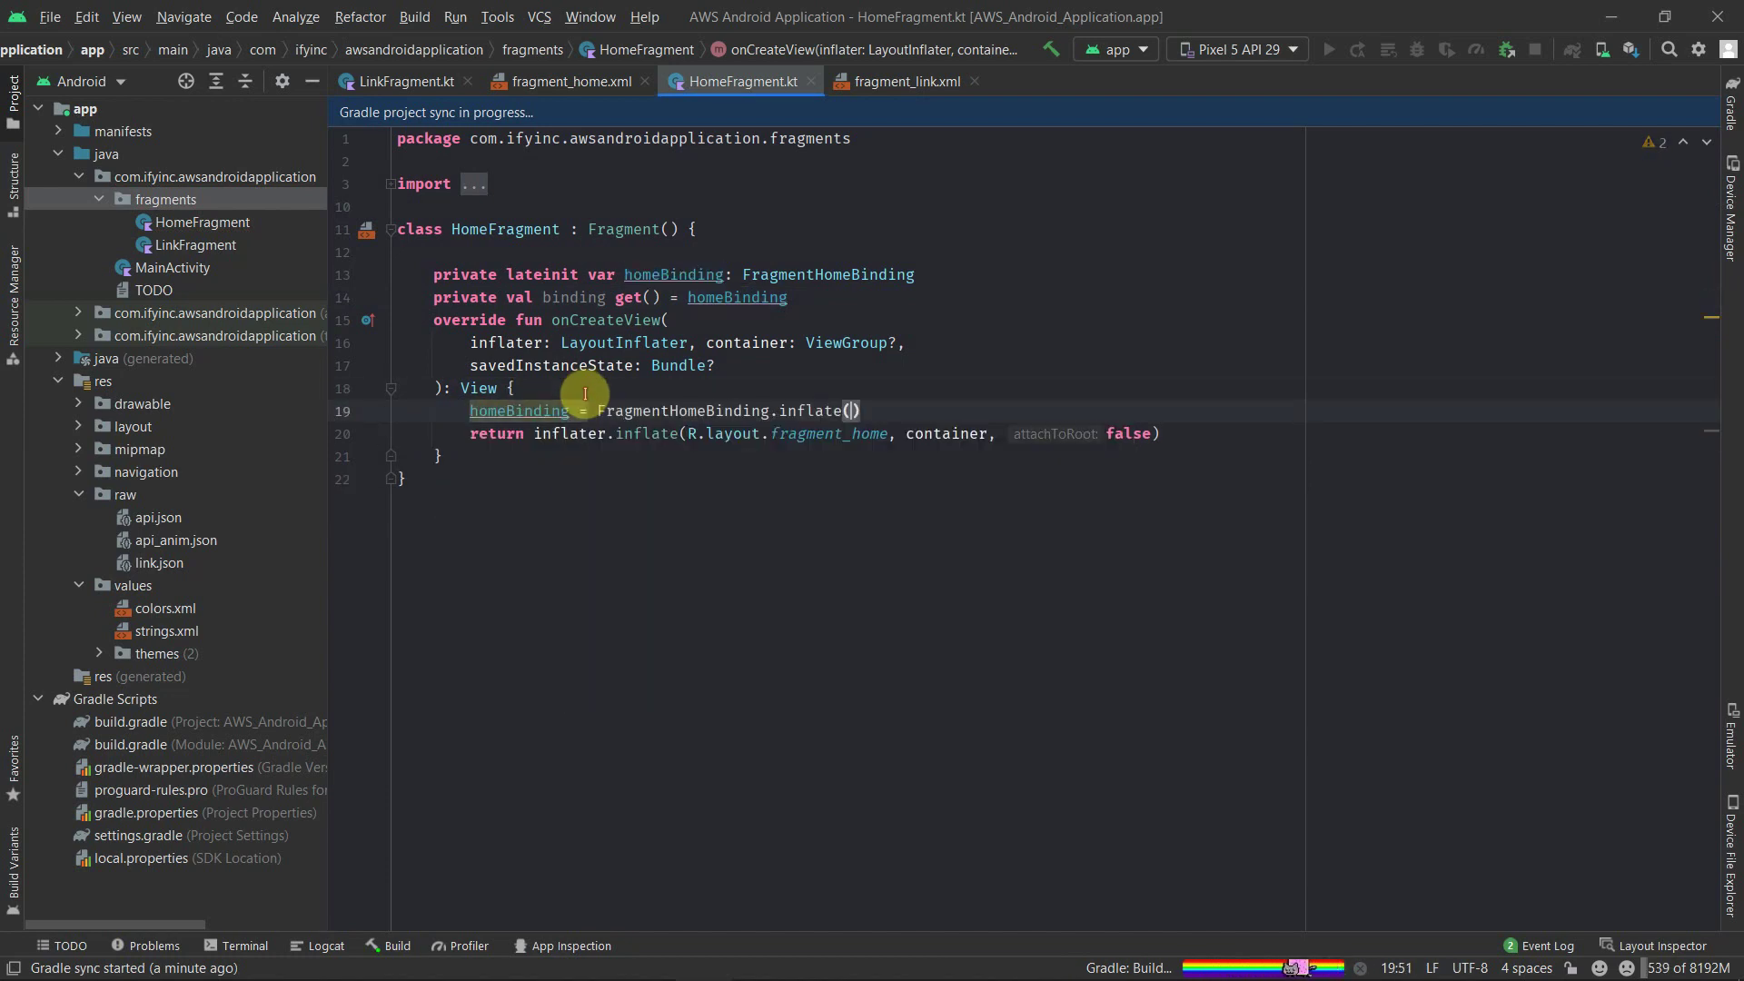
type("infl")
key("Tab")
type(",cont")
key("Tab")
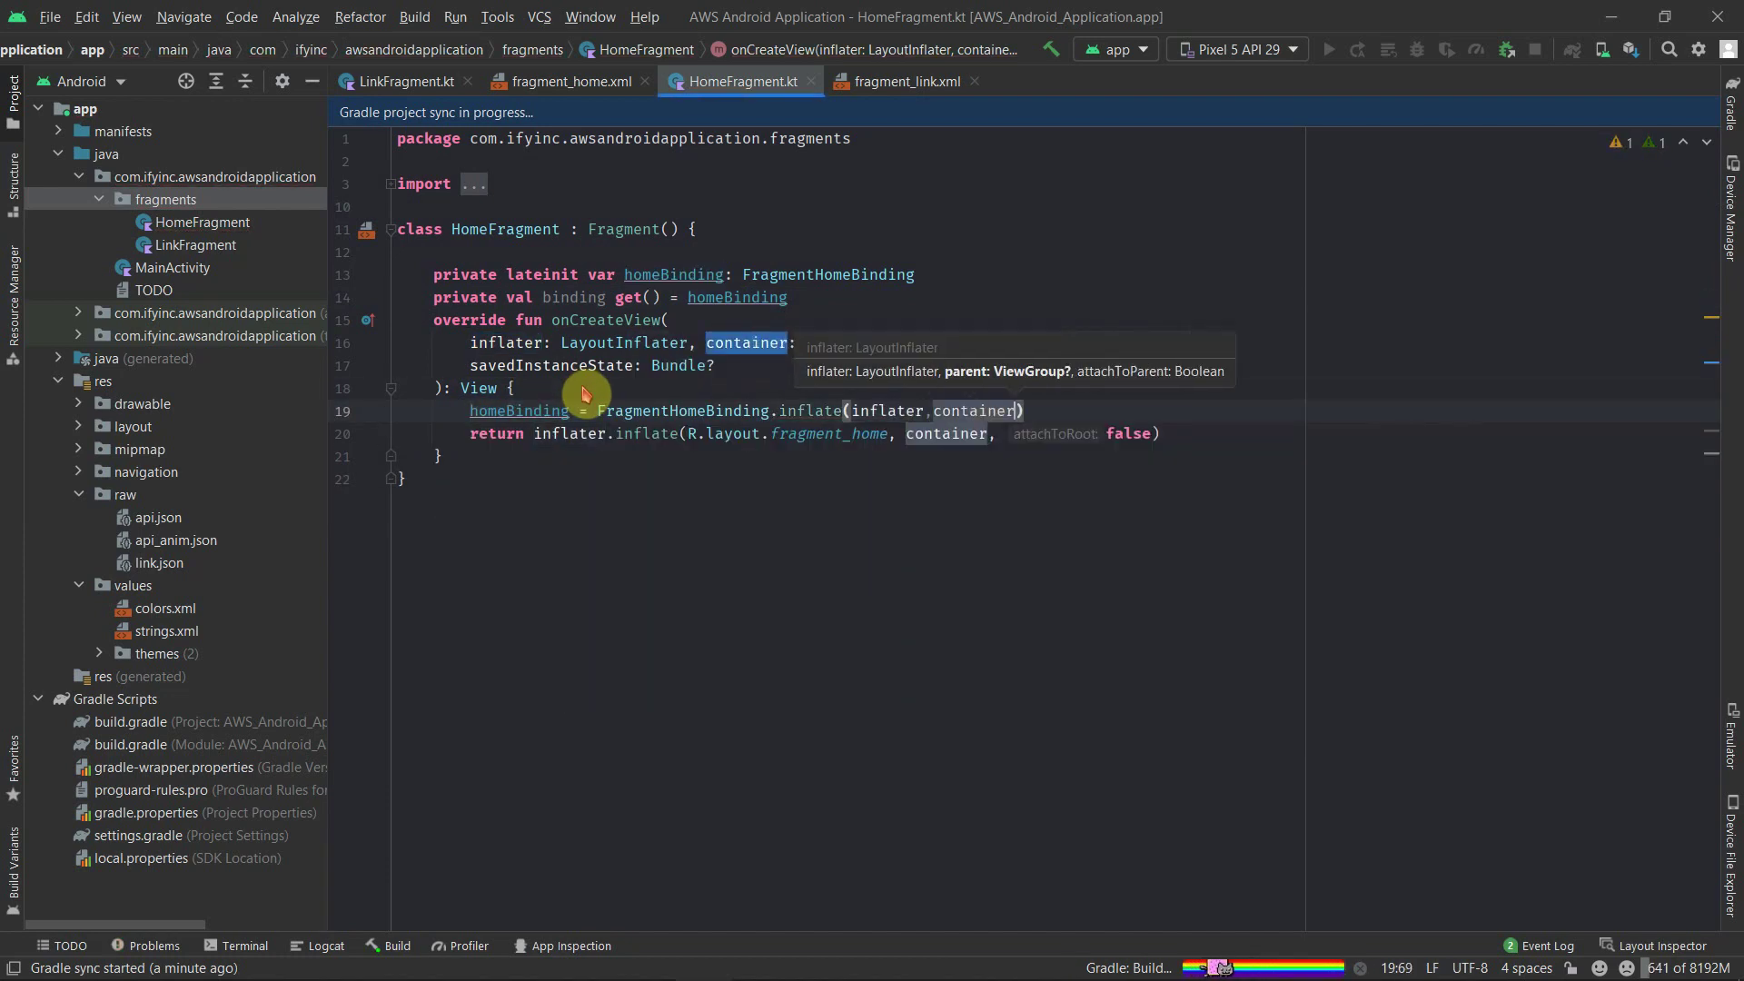
type(",false")
key("End")
key("Return")
type("ret")
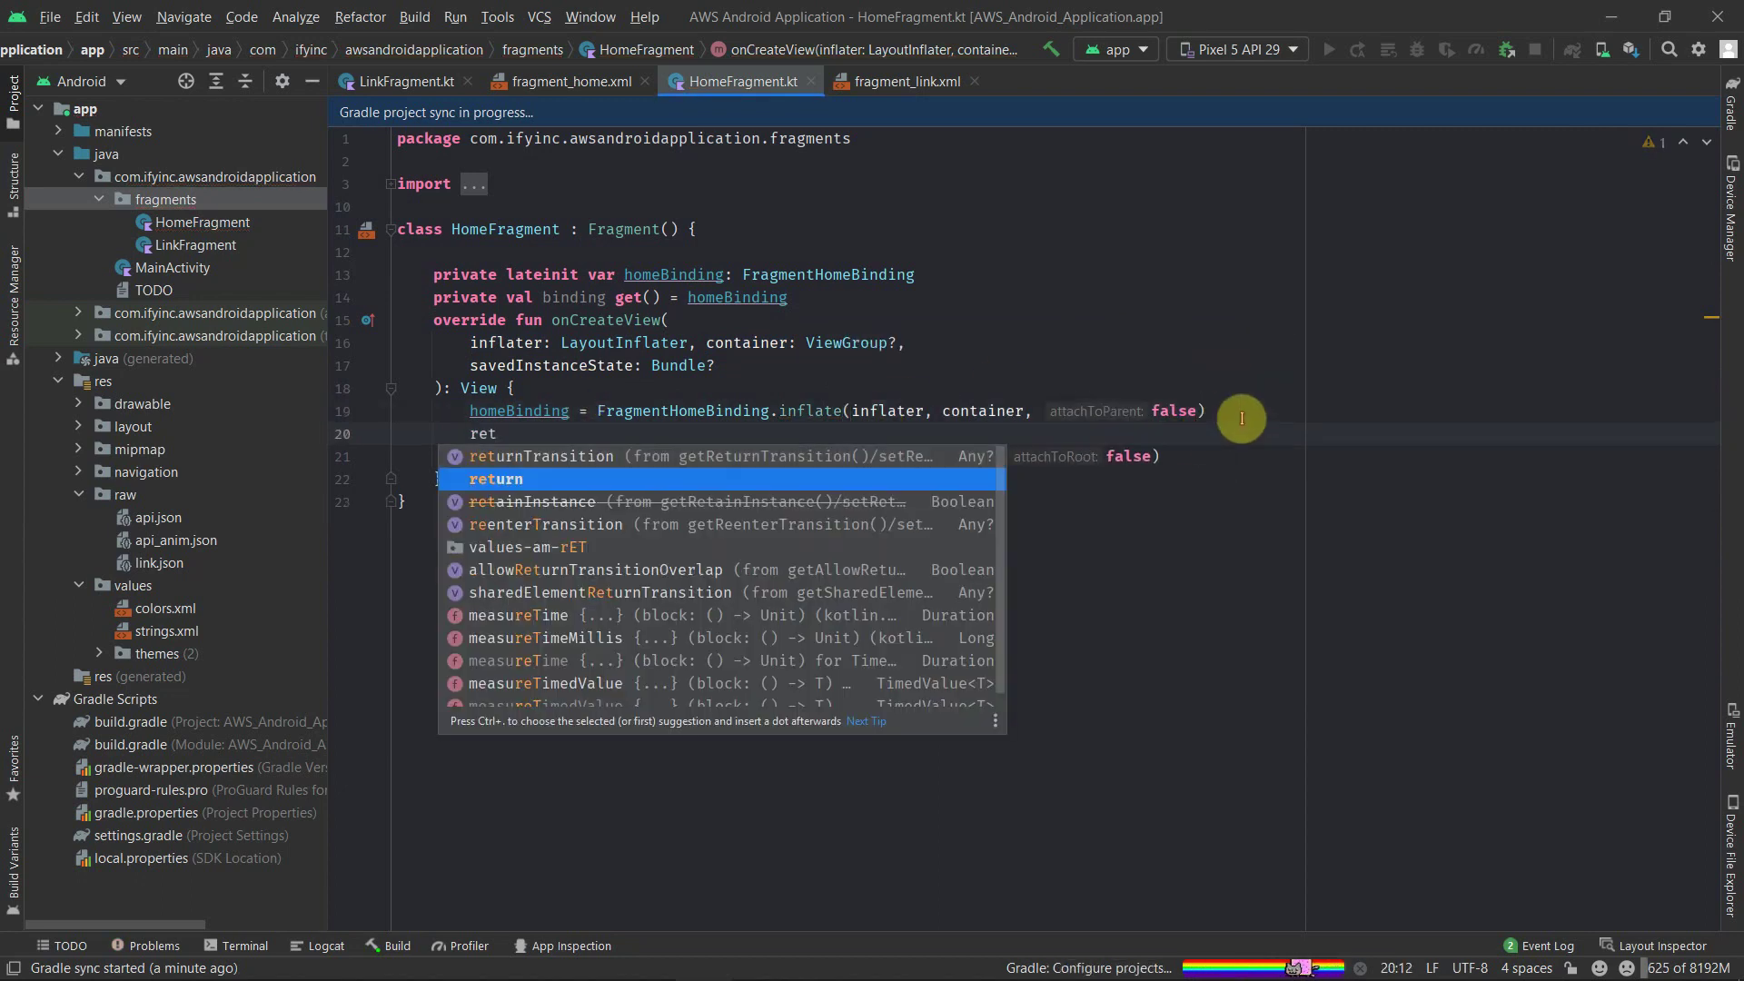
key("Tab")
type("bind")
key("Tab")
type(".root")
key("Down")
key("ctrl+y")
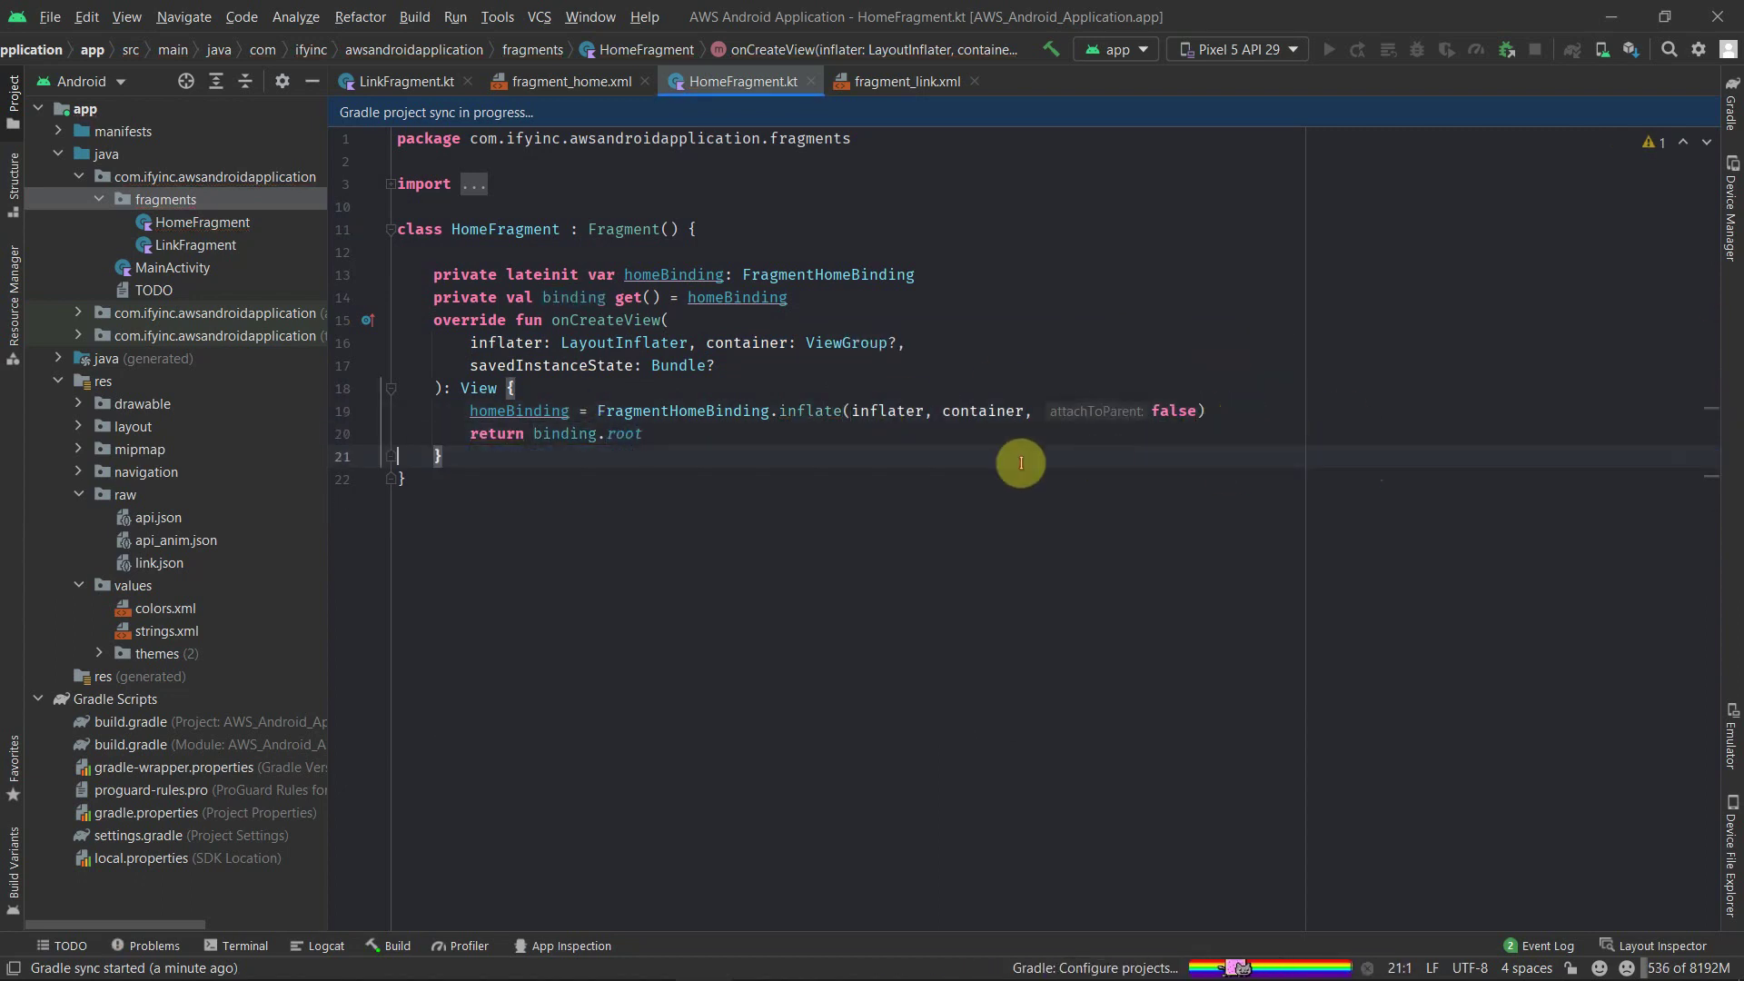
In fragment_home.xml, remove the TODO comment and change FrameLayout to ConstraintLayout
key("alt+Left")
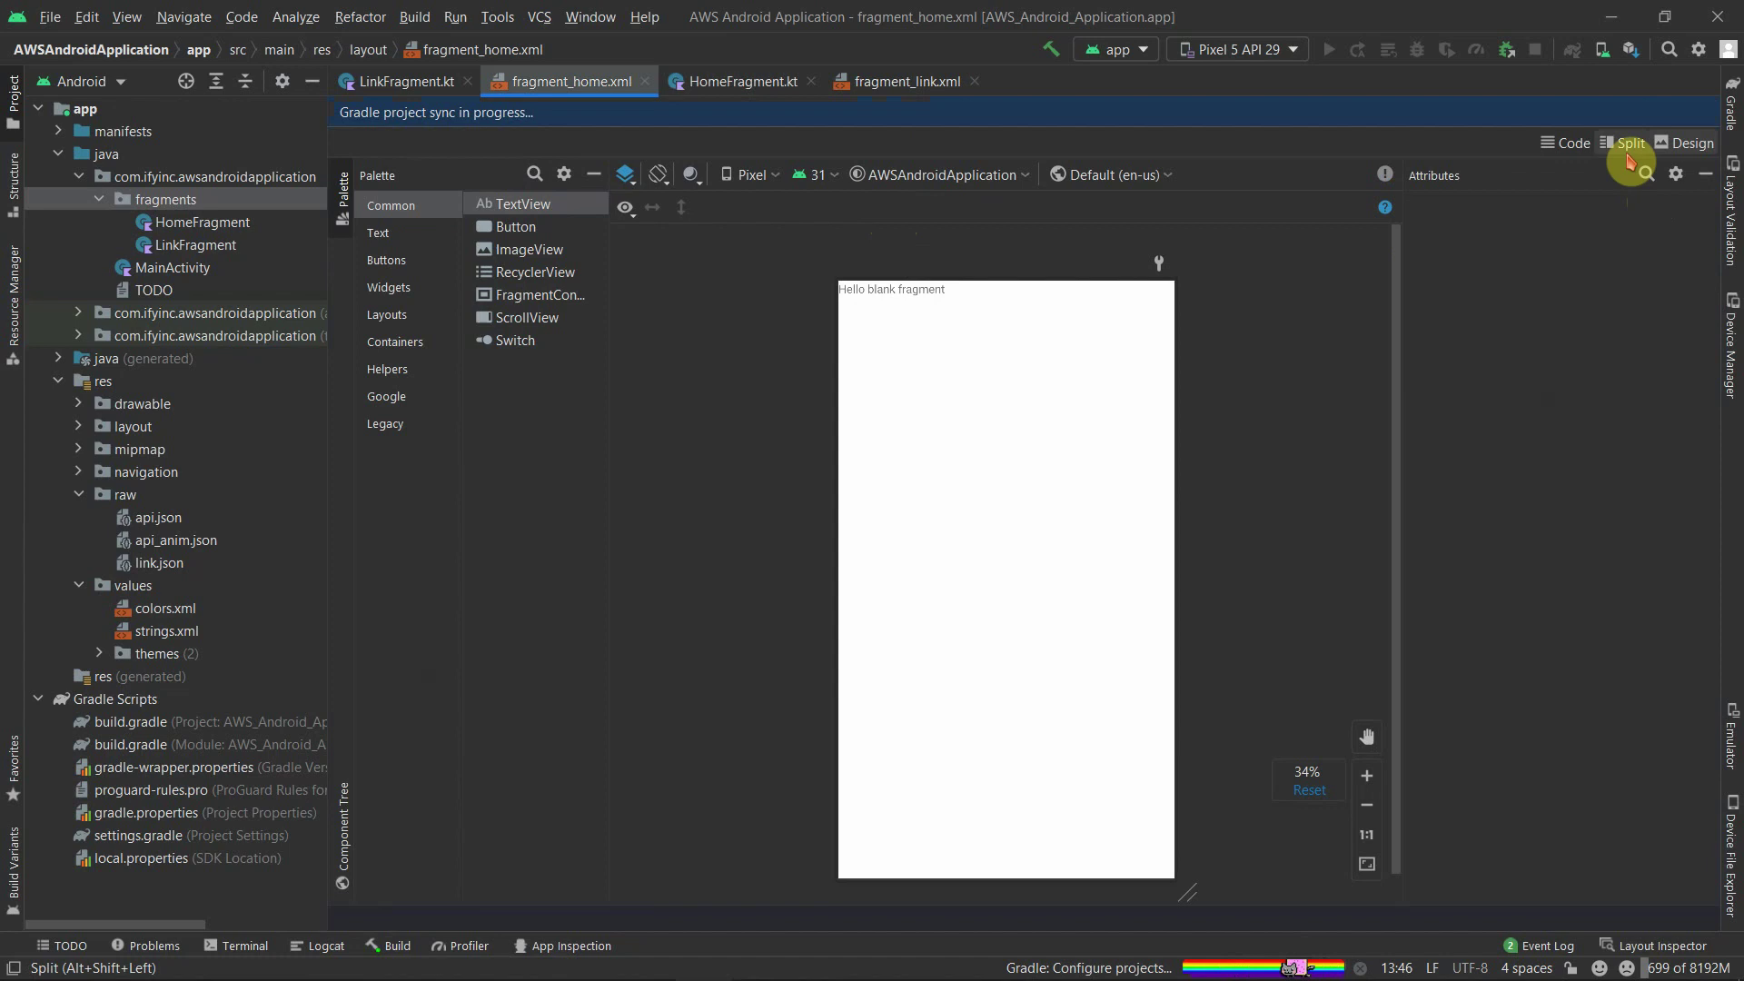
left_click(1629, 143)
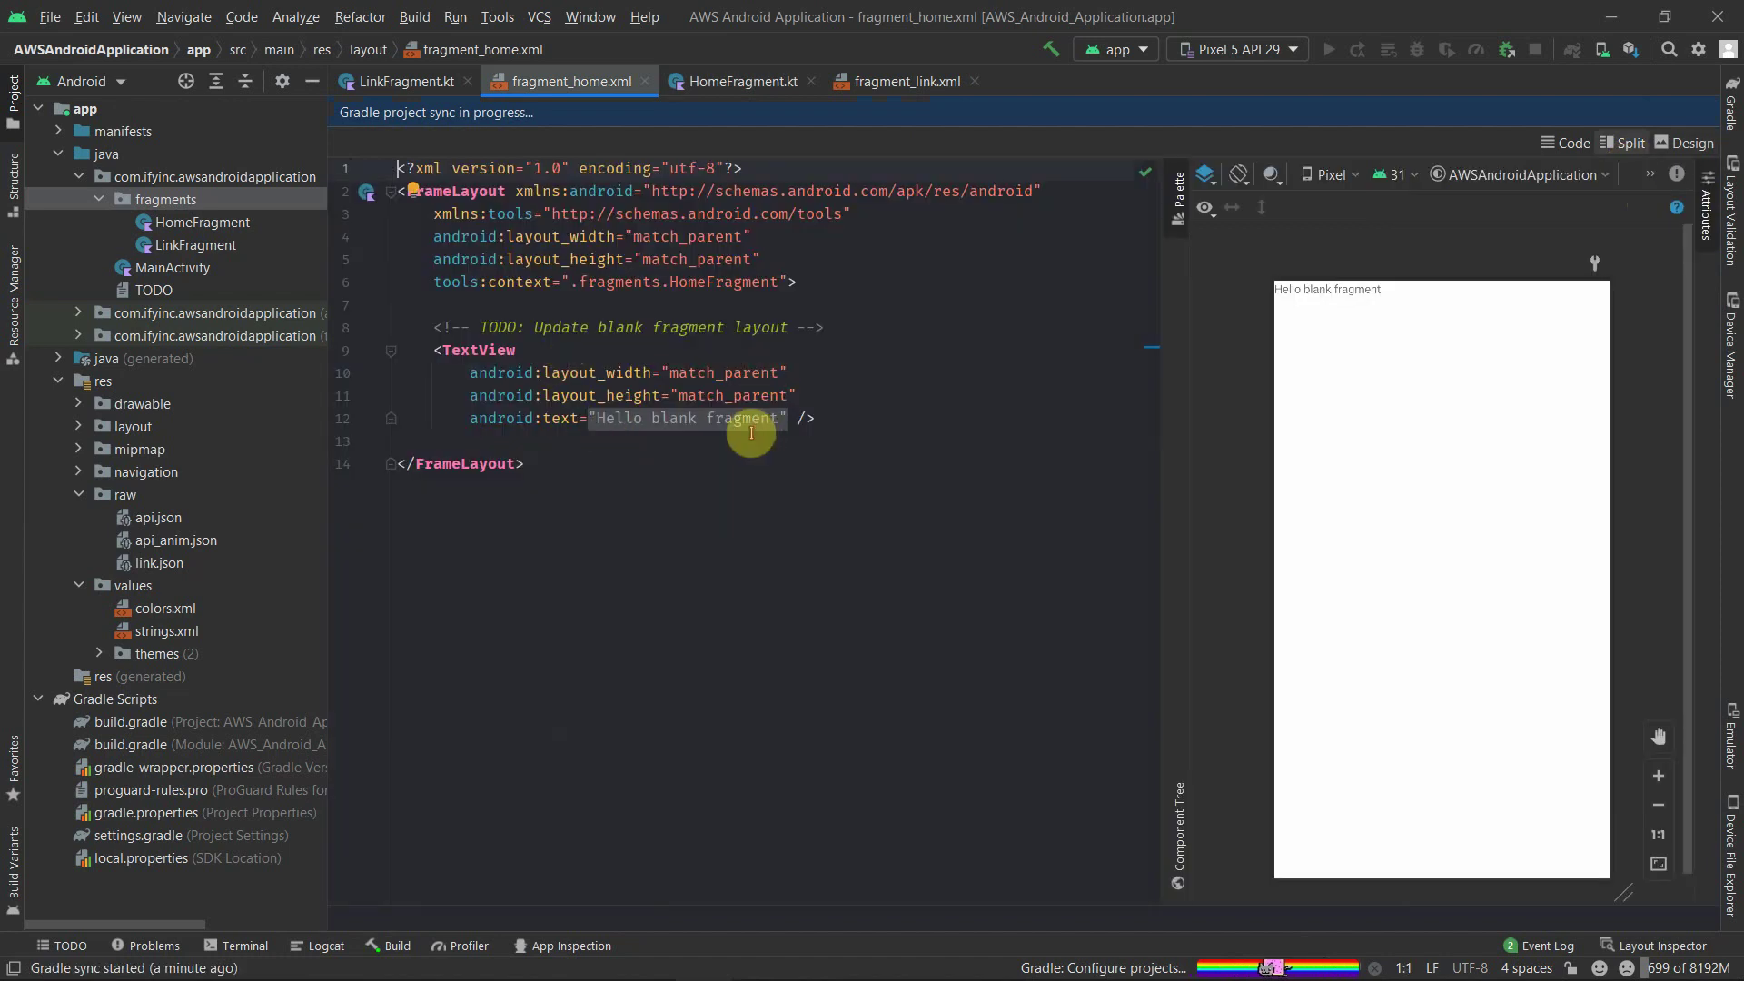
left_click(668, 329)
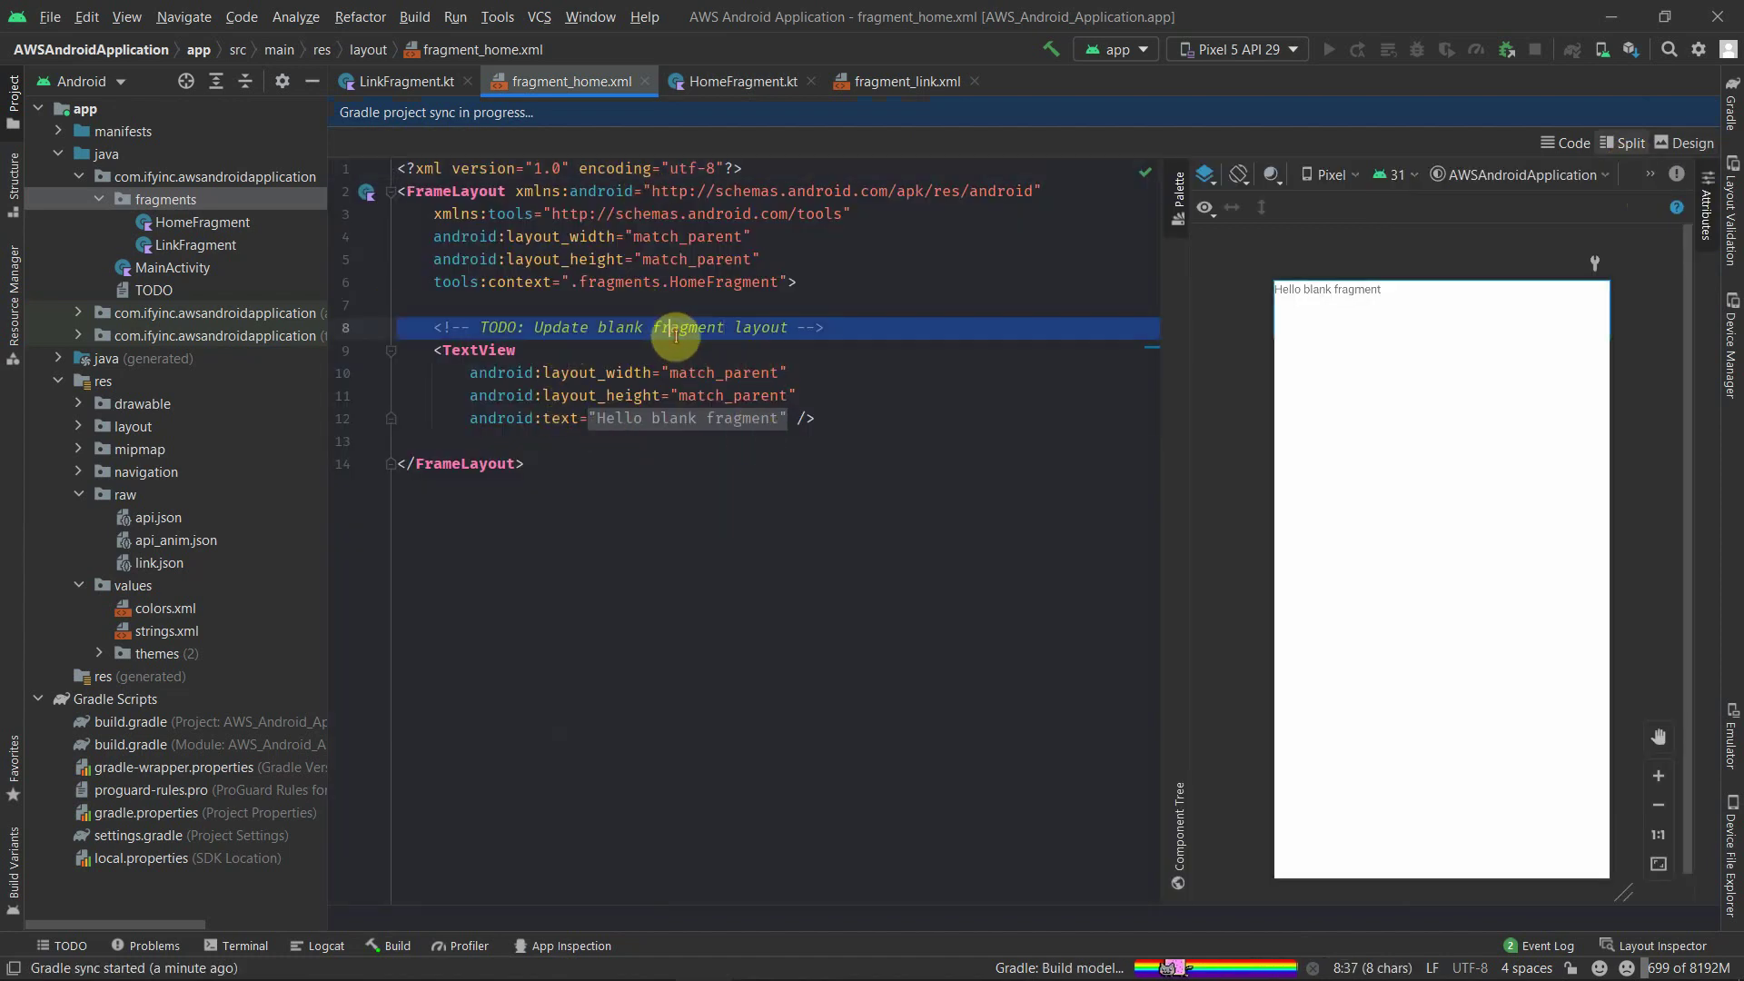
key("ctrl+y")
double_click(450, 190)
type("cons")
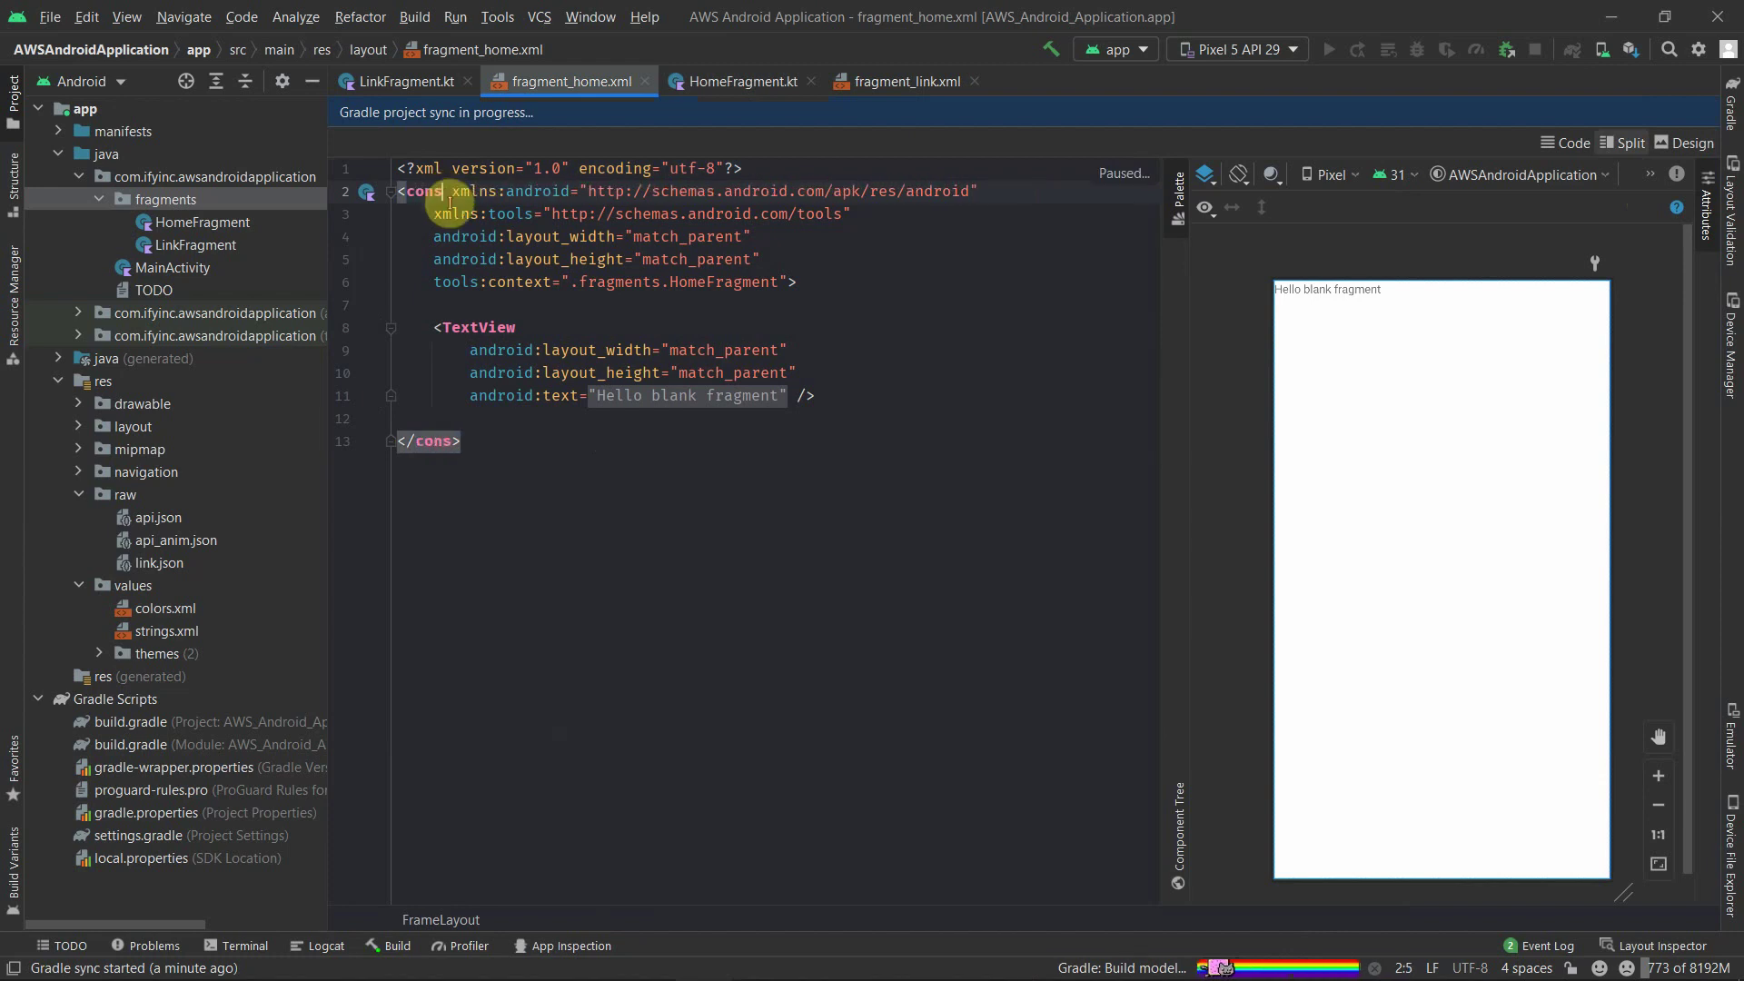
type("t")
key("Return")
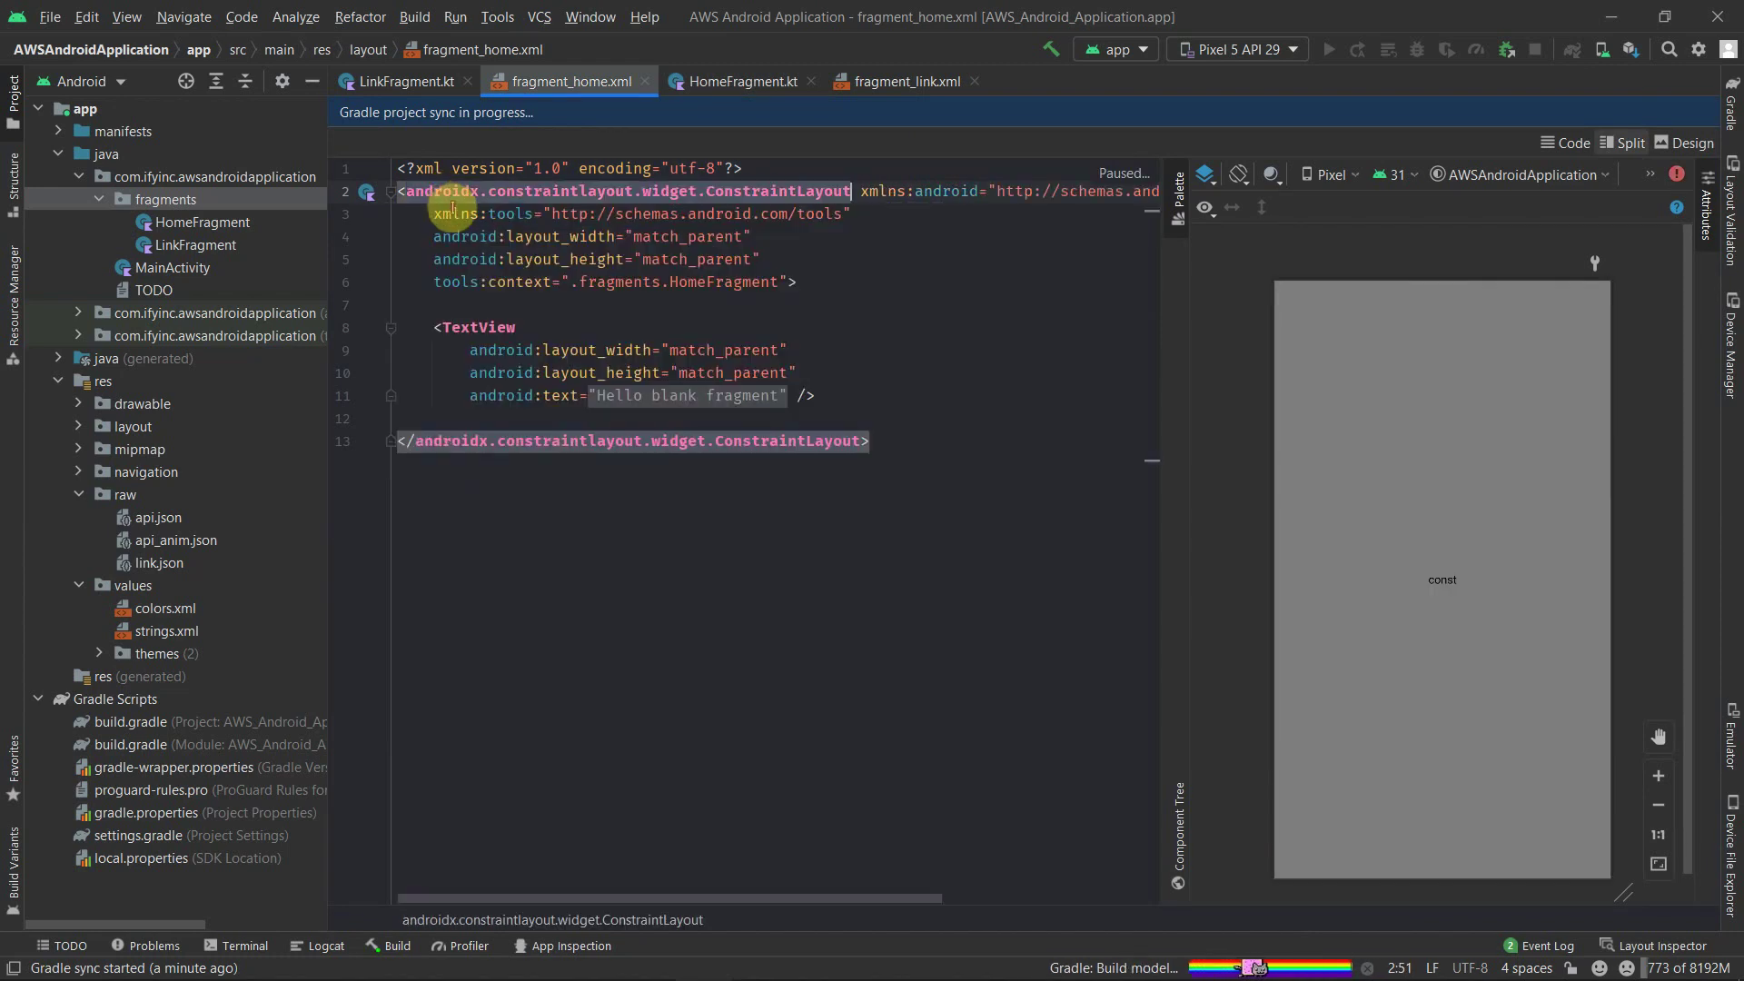
Set the TextView text to 'HOME FRAGMENT' and begin adding its centring attribute
left_click(695, 396)
double_click(804, 396)
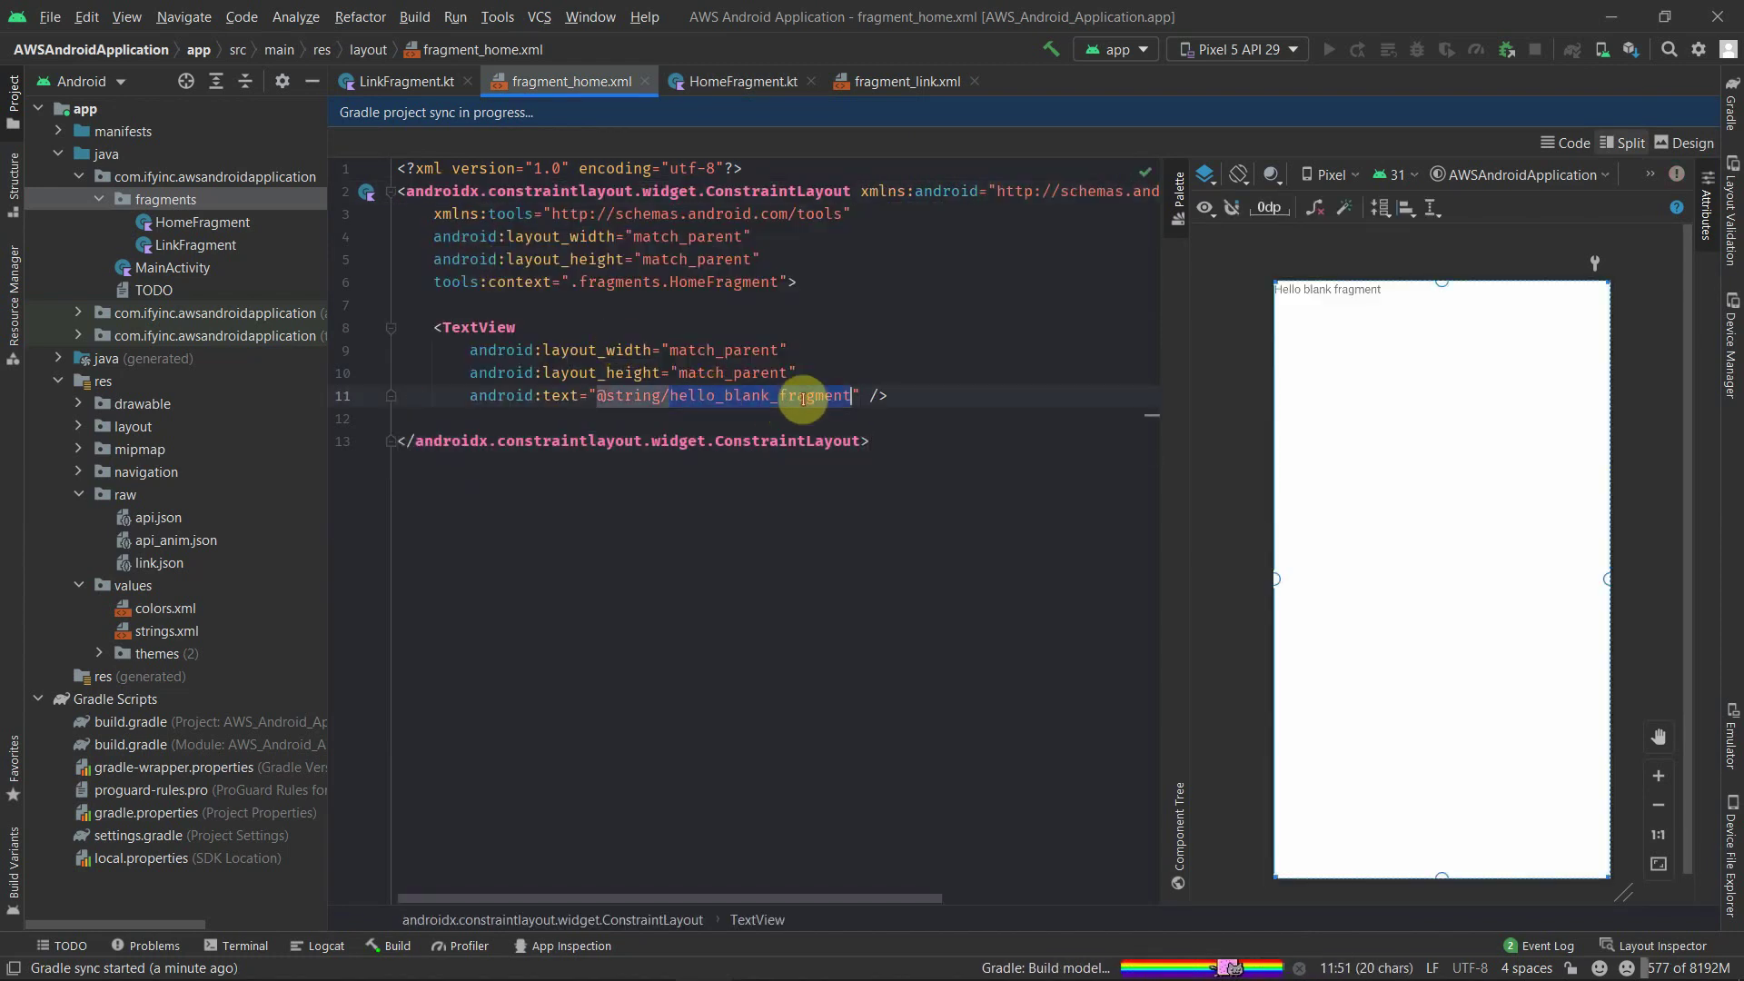
type("@st")
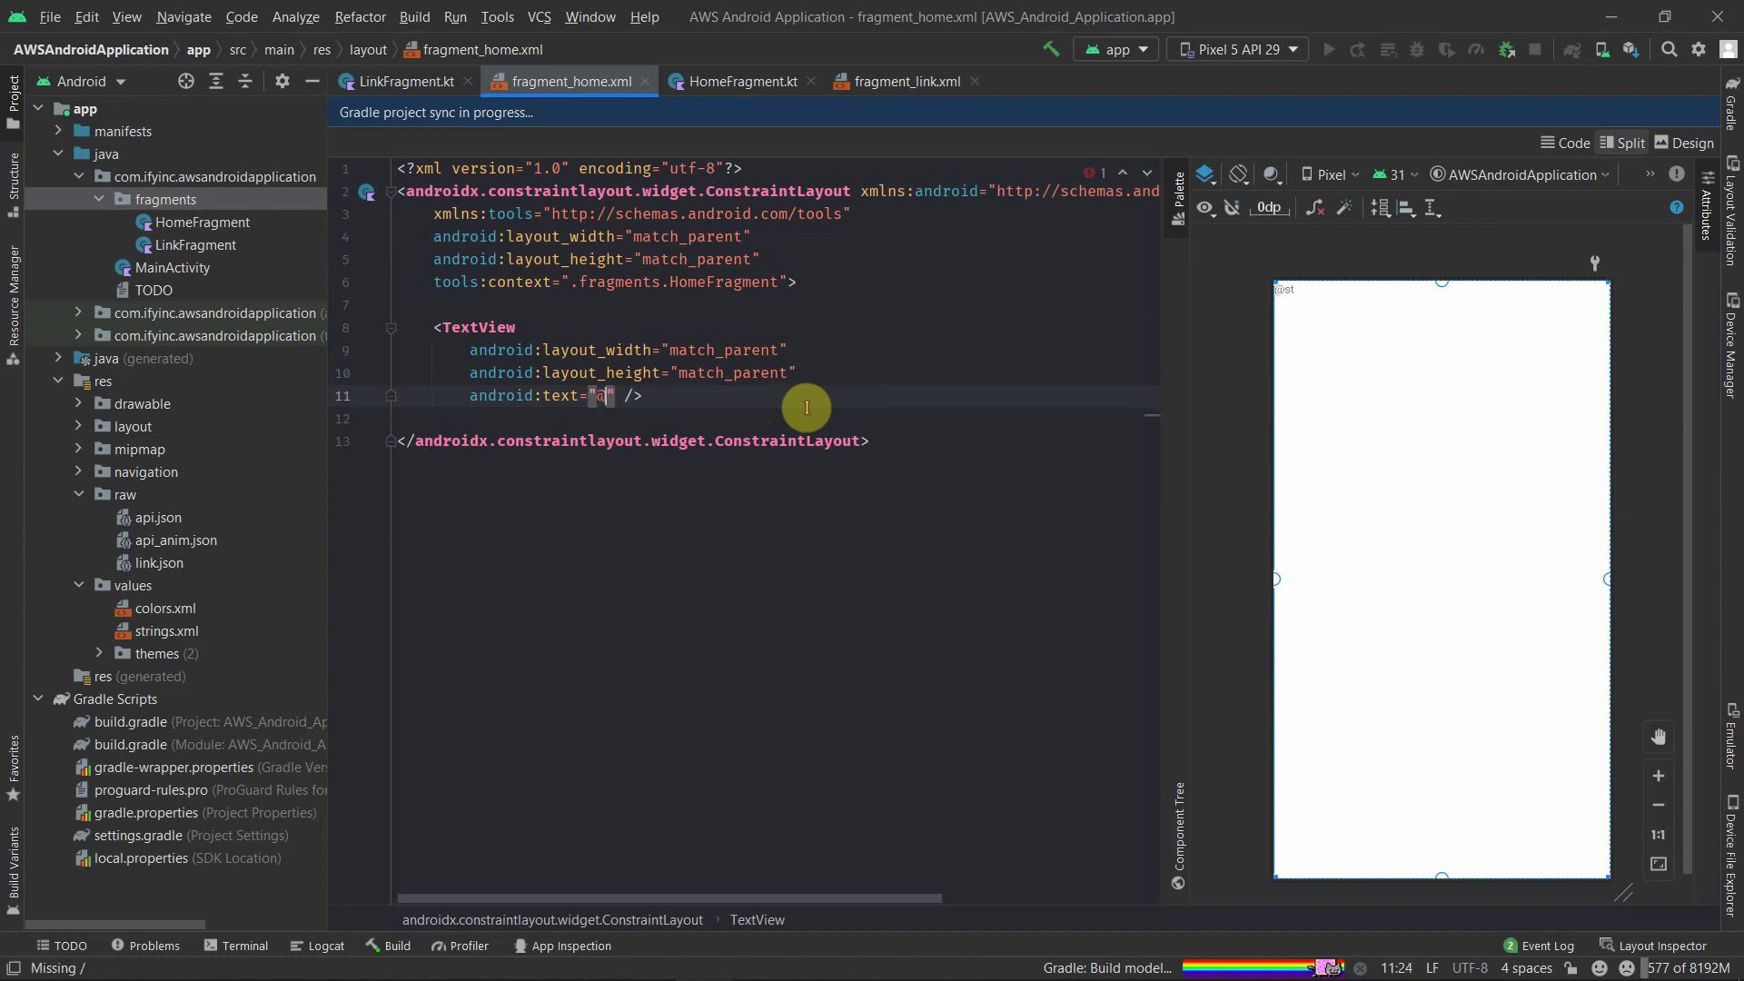
key("BackSpace")
type("OME G")
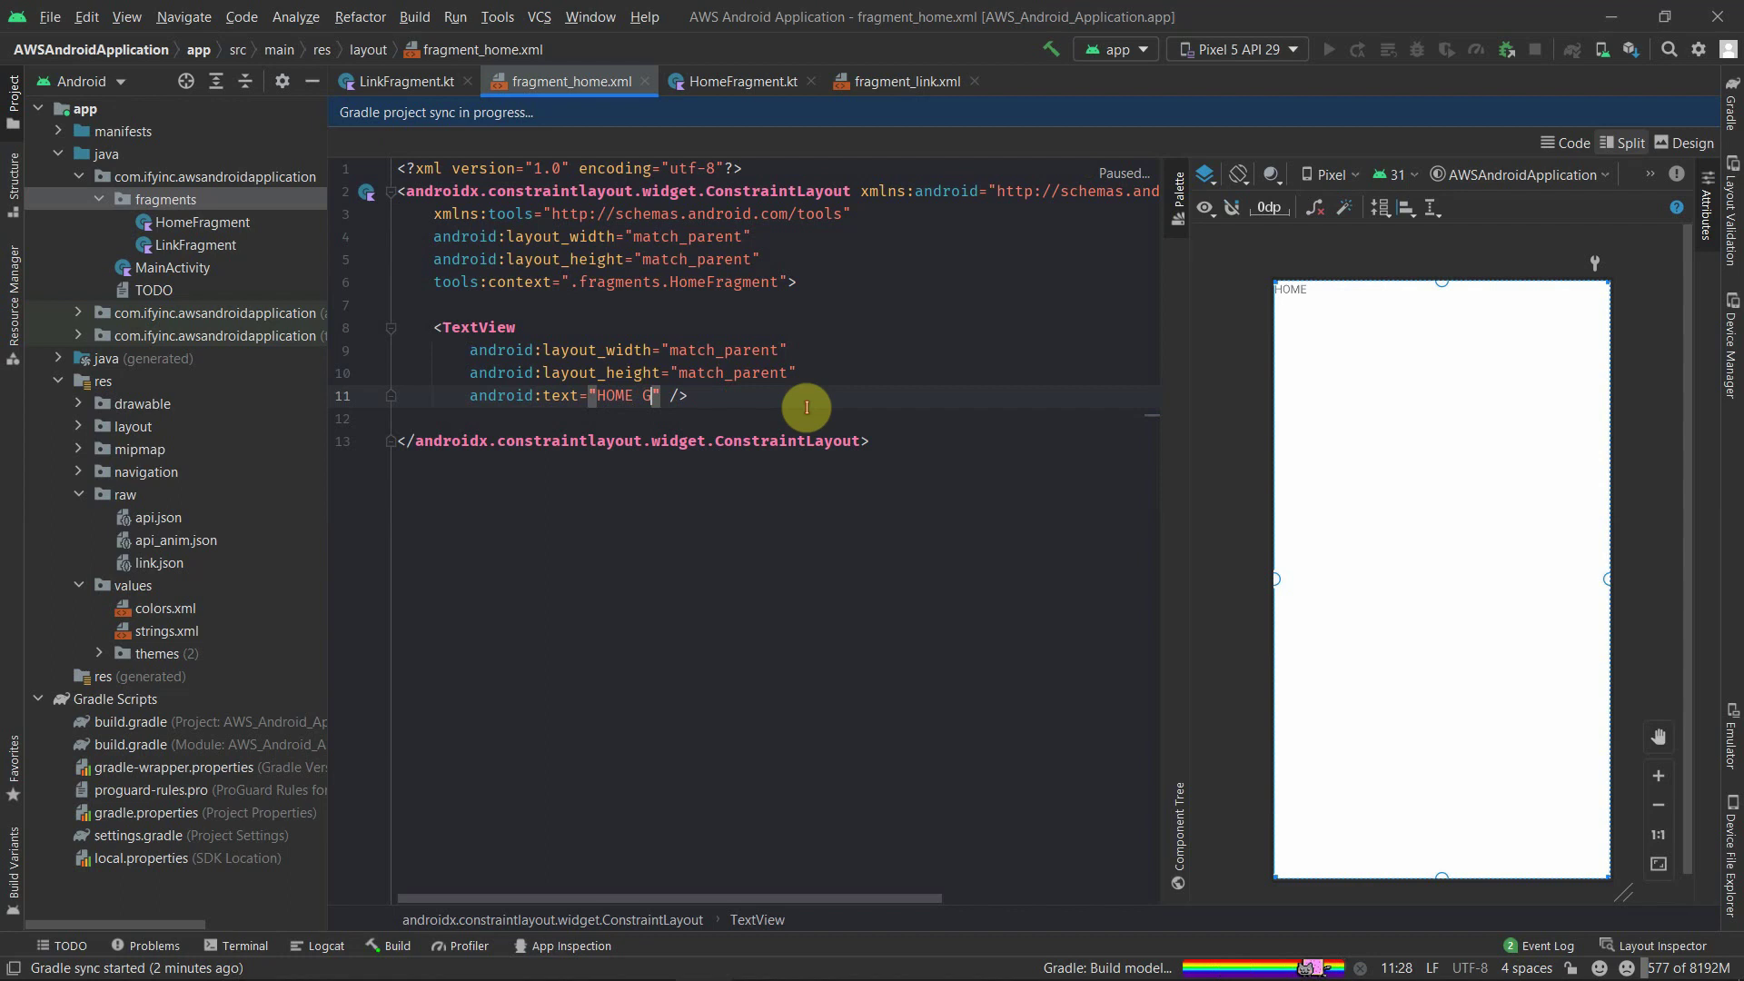
type("RAGMENT")
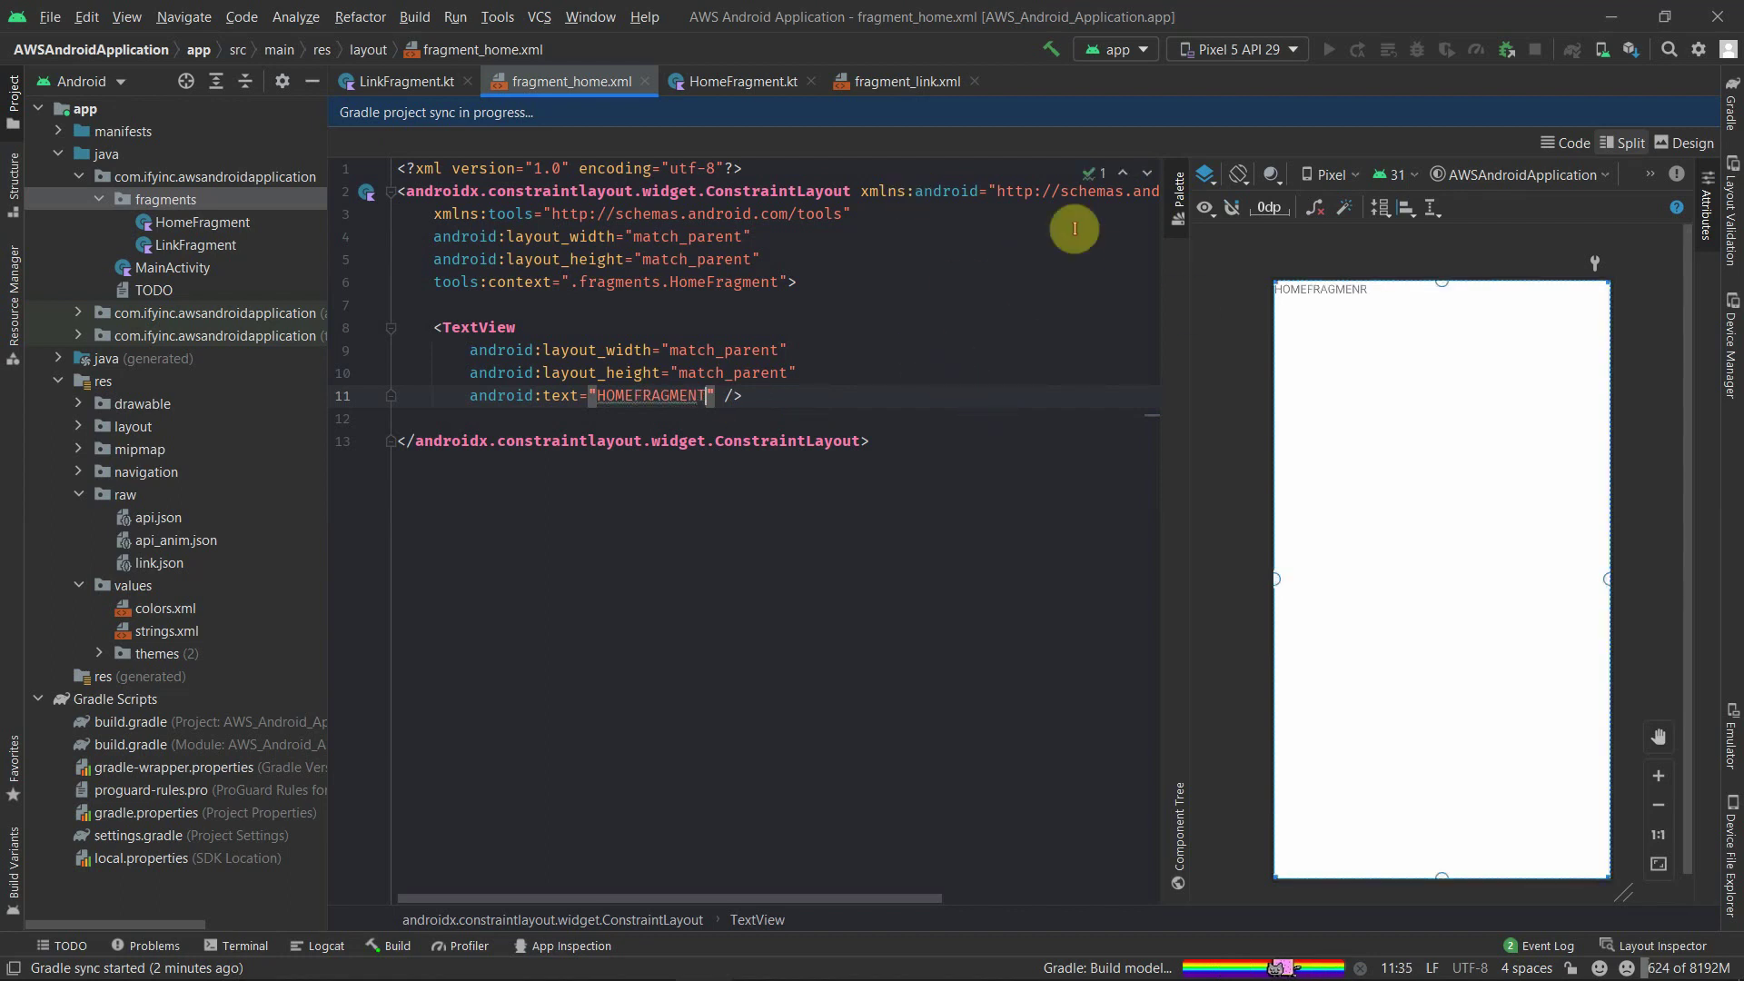
left_click(722, 532)
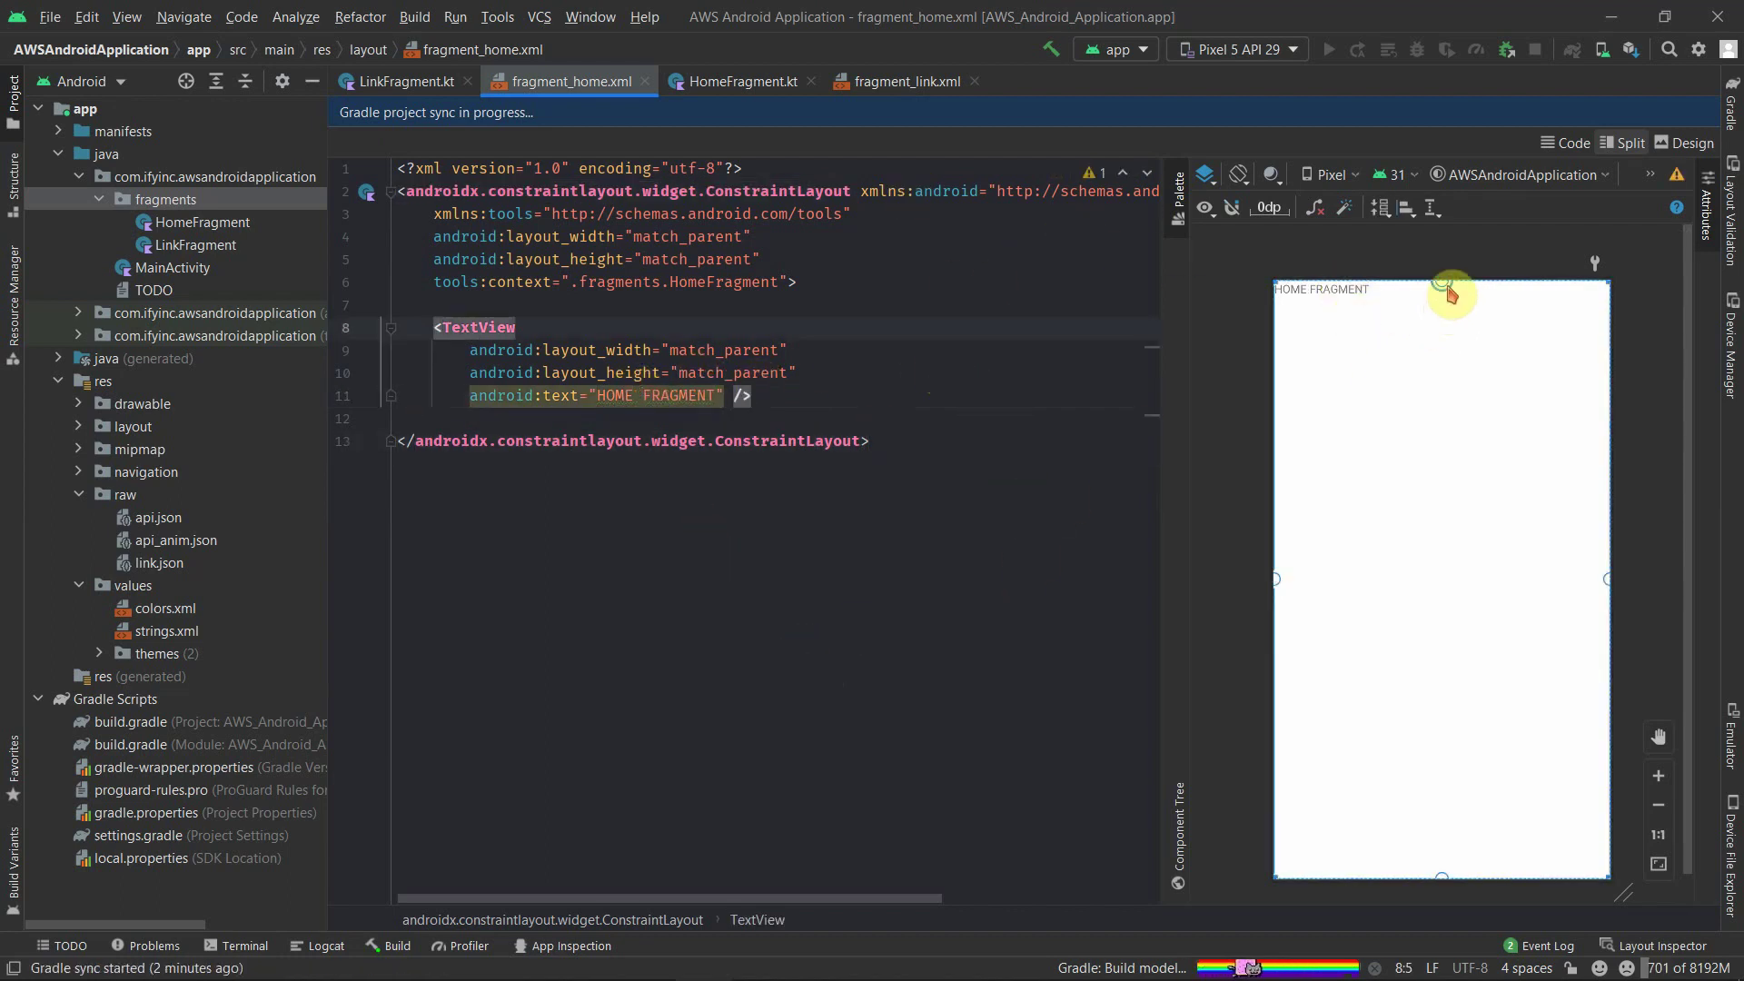
left_click(796, 373)
key("Return")
type("gravity=\"center")
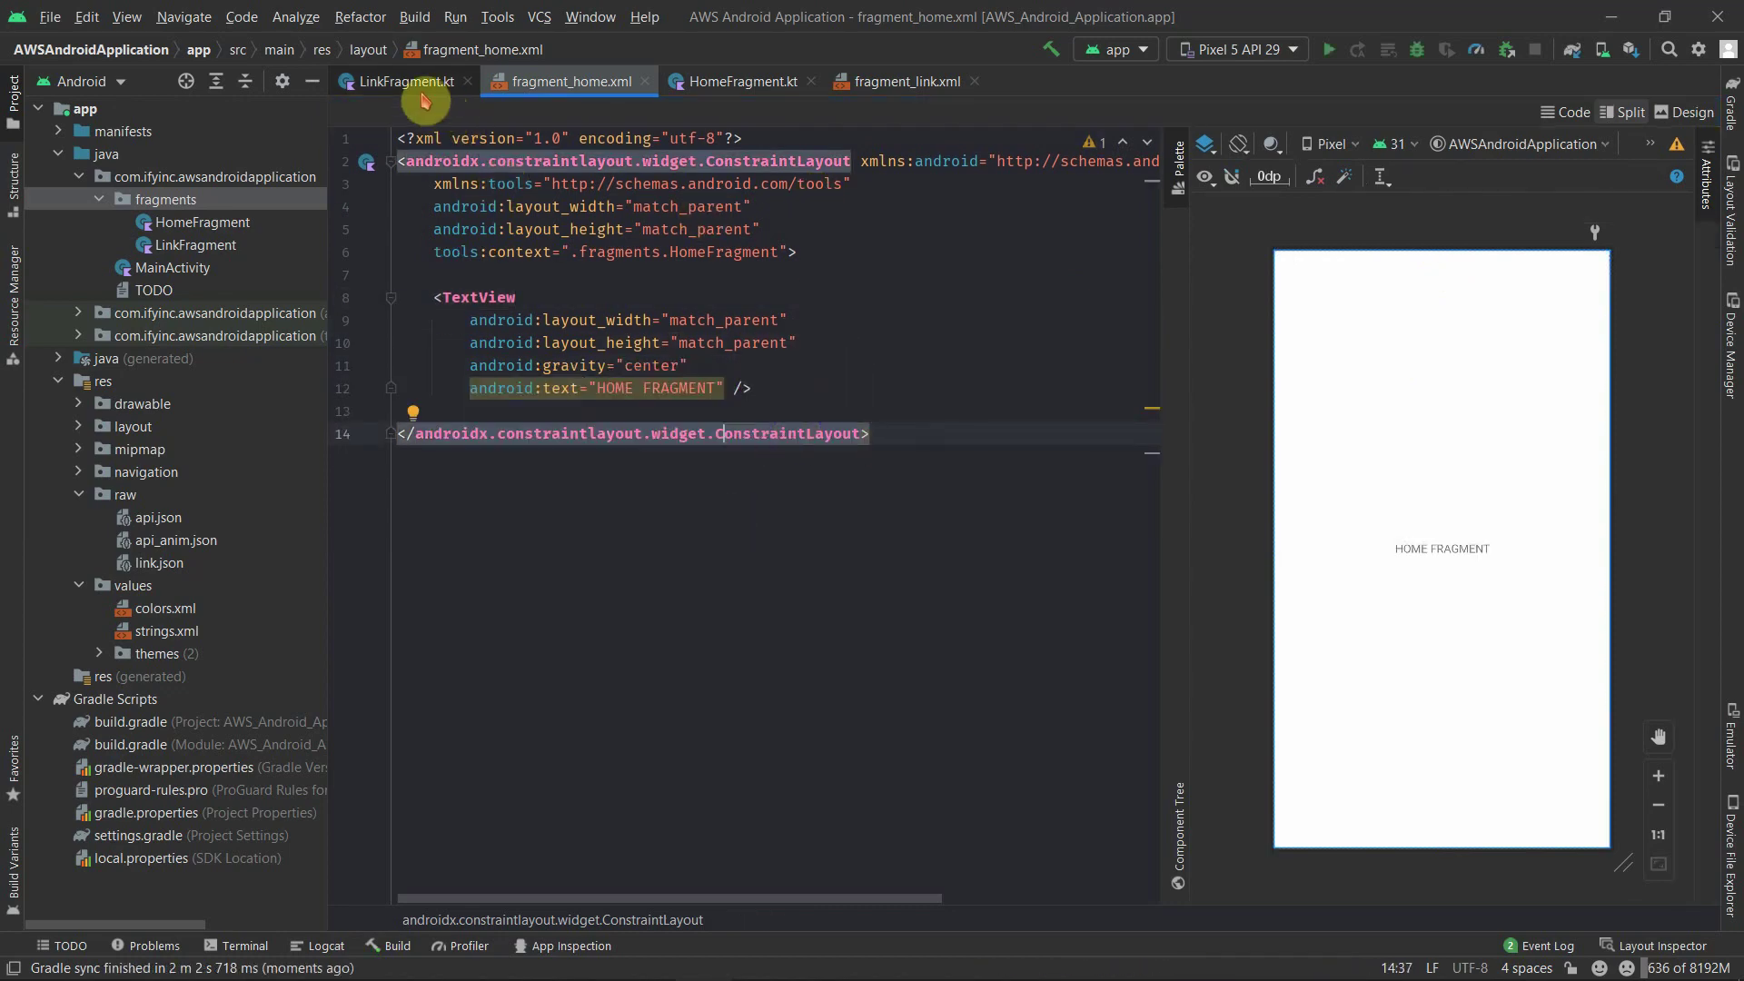
Review LinkFragment and HomeFragment, open main_nav.xml, and drag linkFragment to the left
left_click(407, 80)
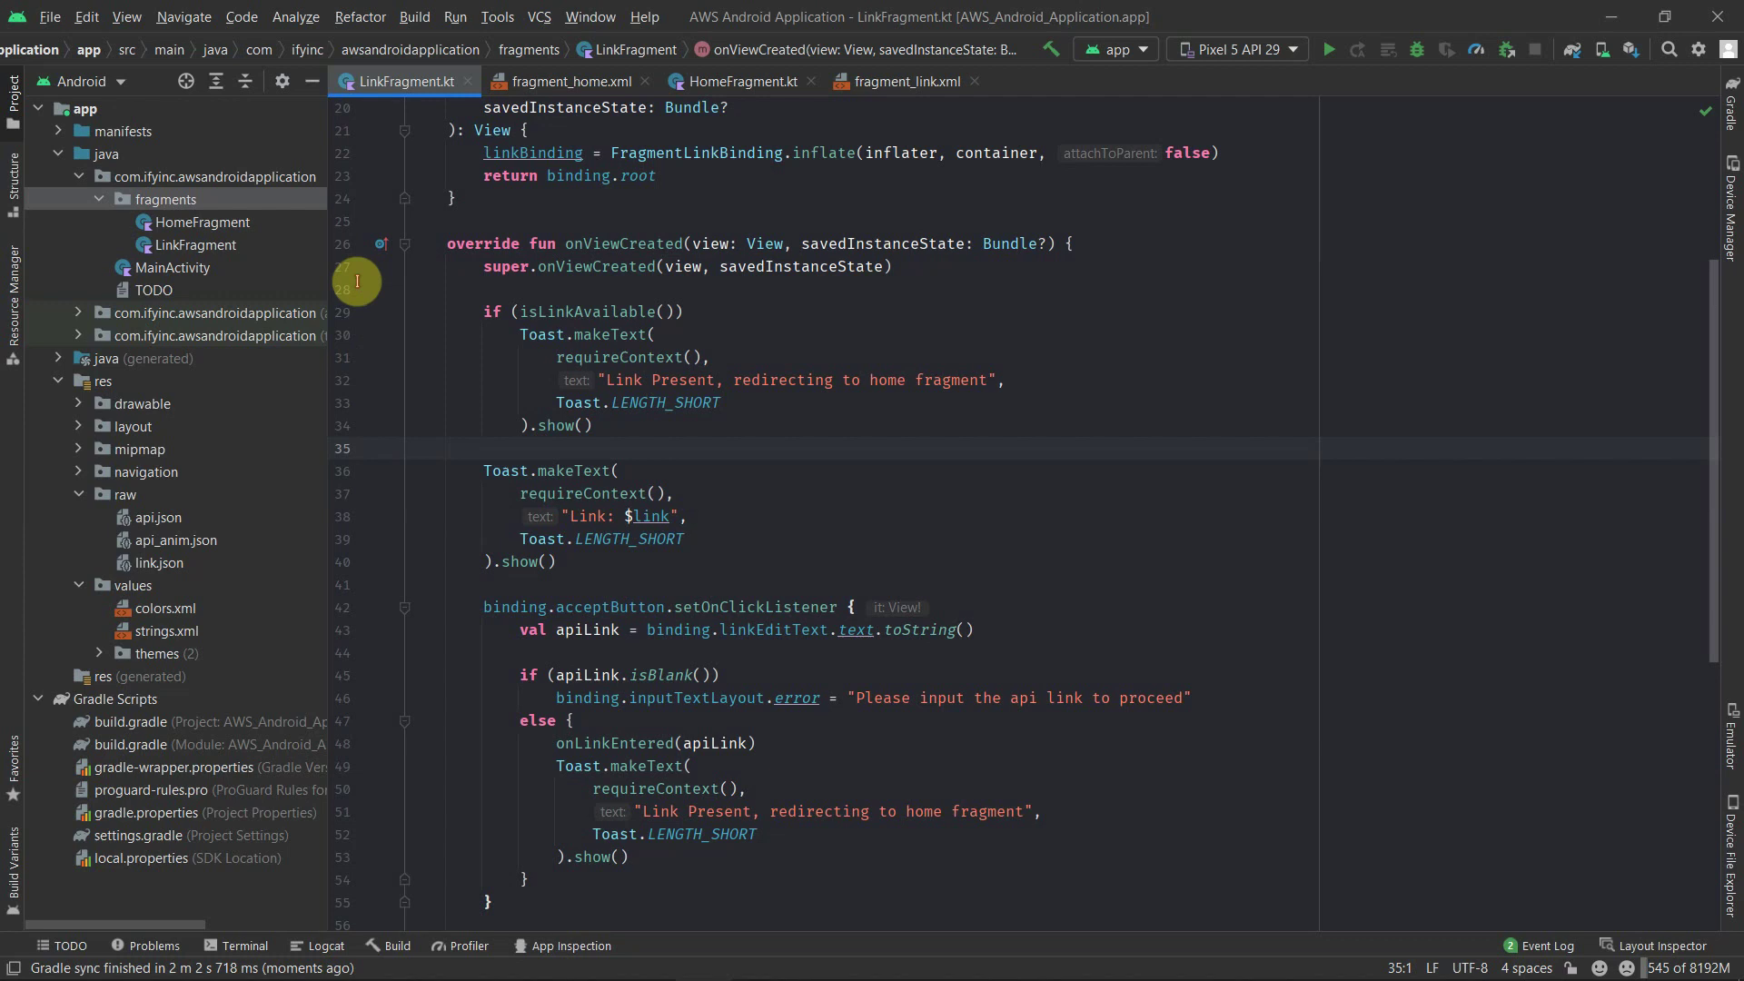
left_click(742, 81)
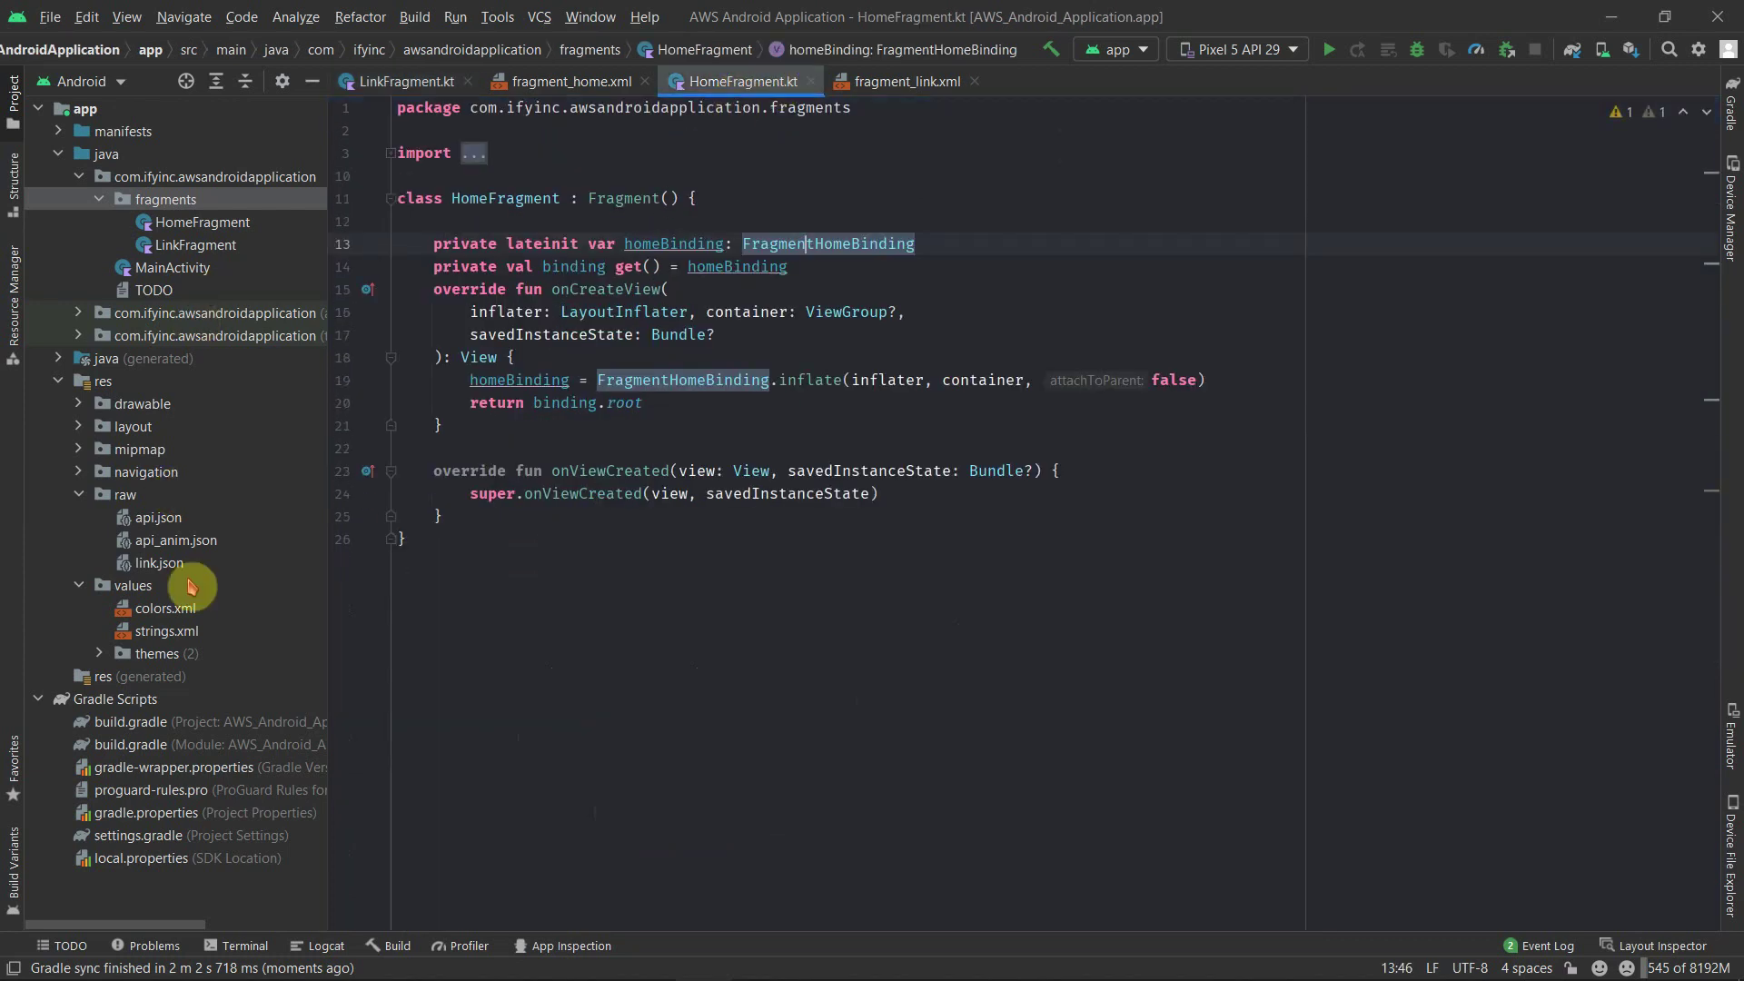
left_click(143, 473)
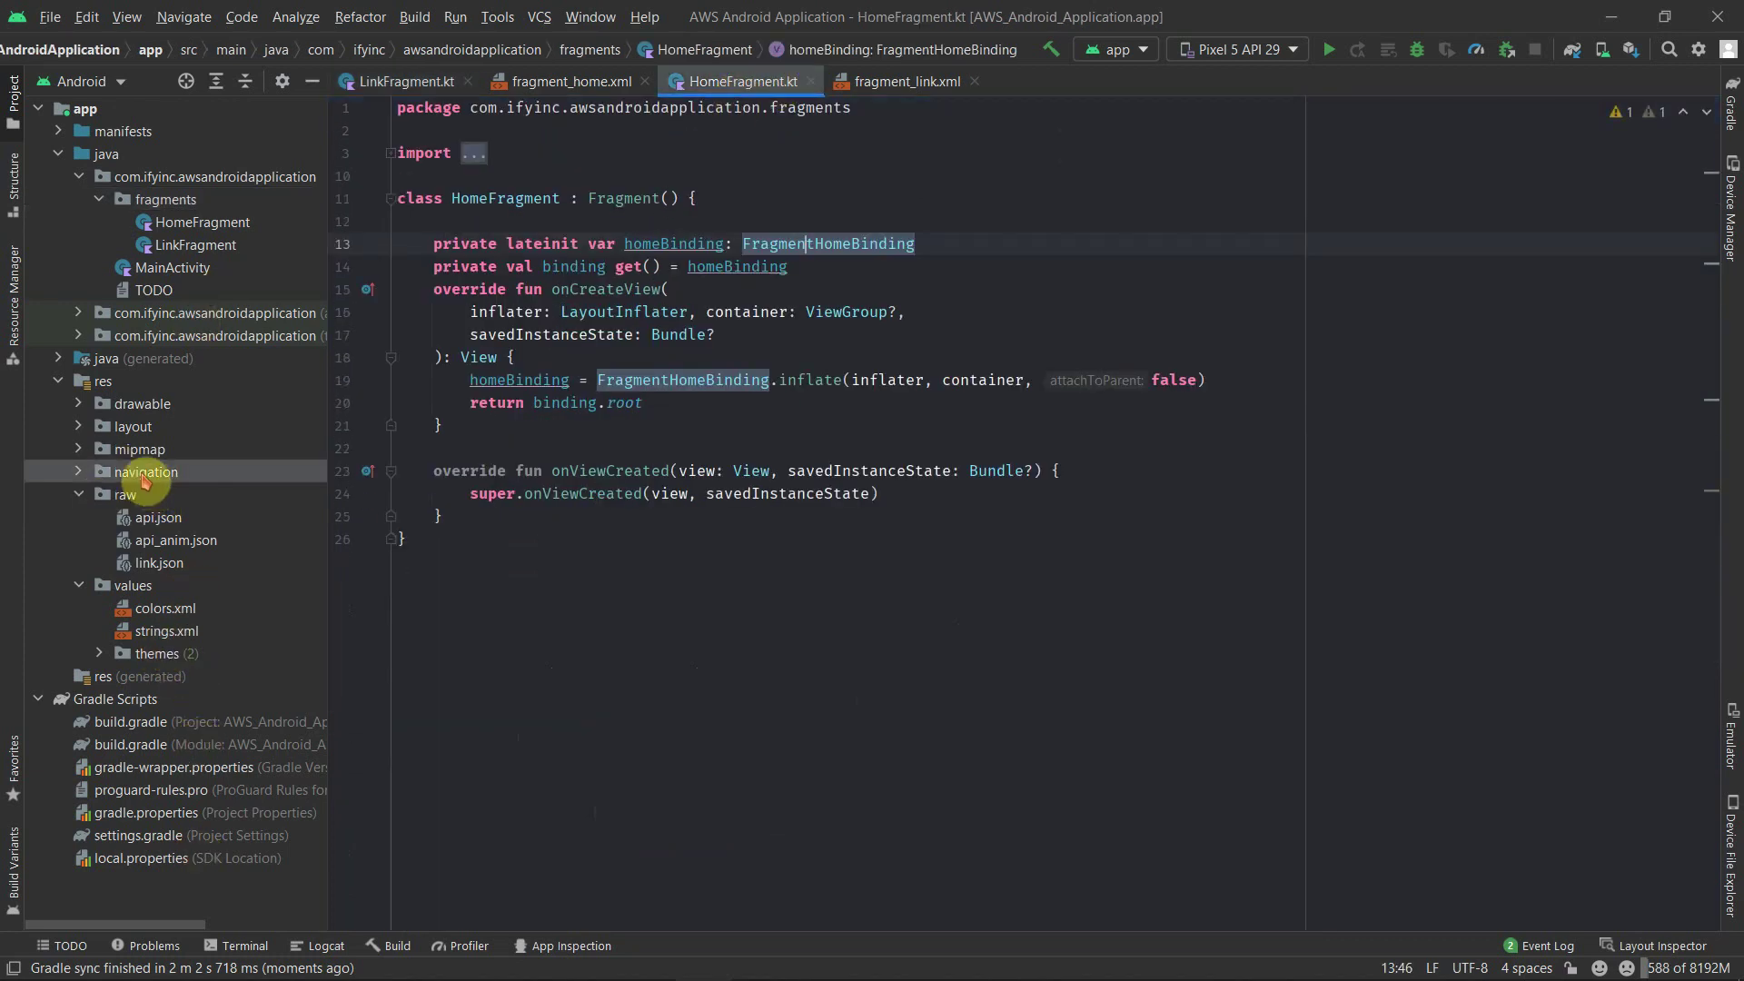
double_click(142, 473)
double_click(171, 494)
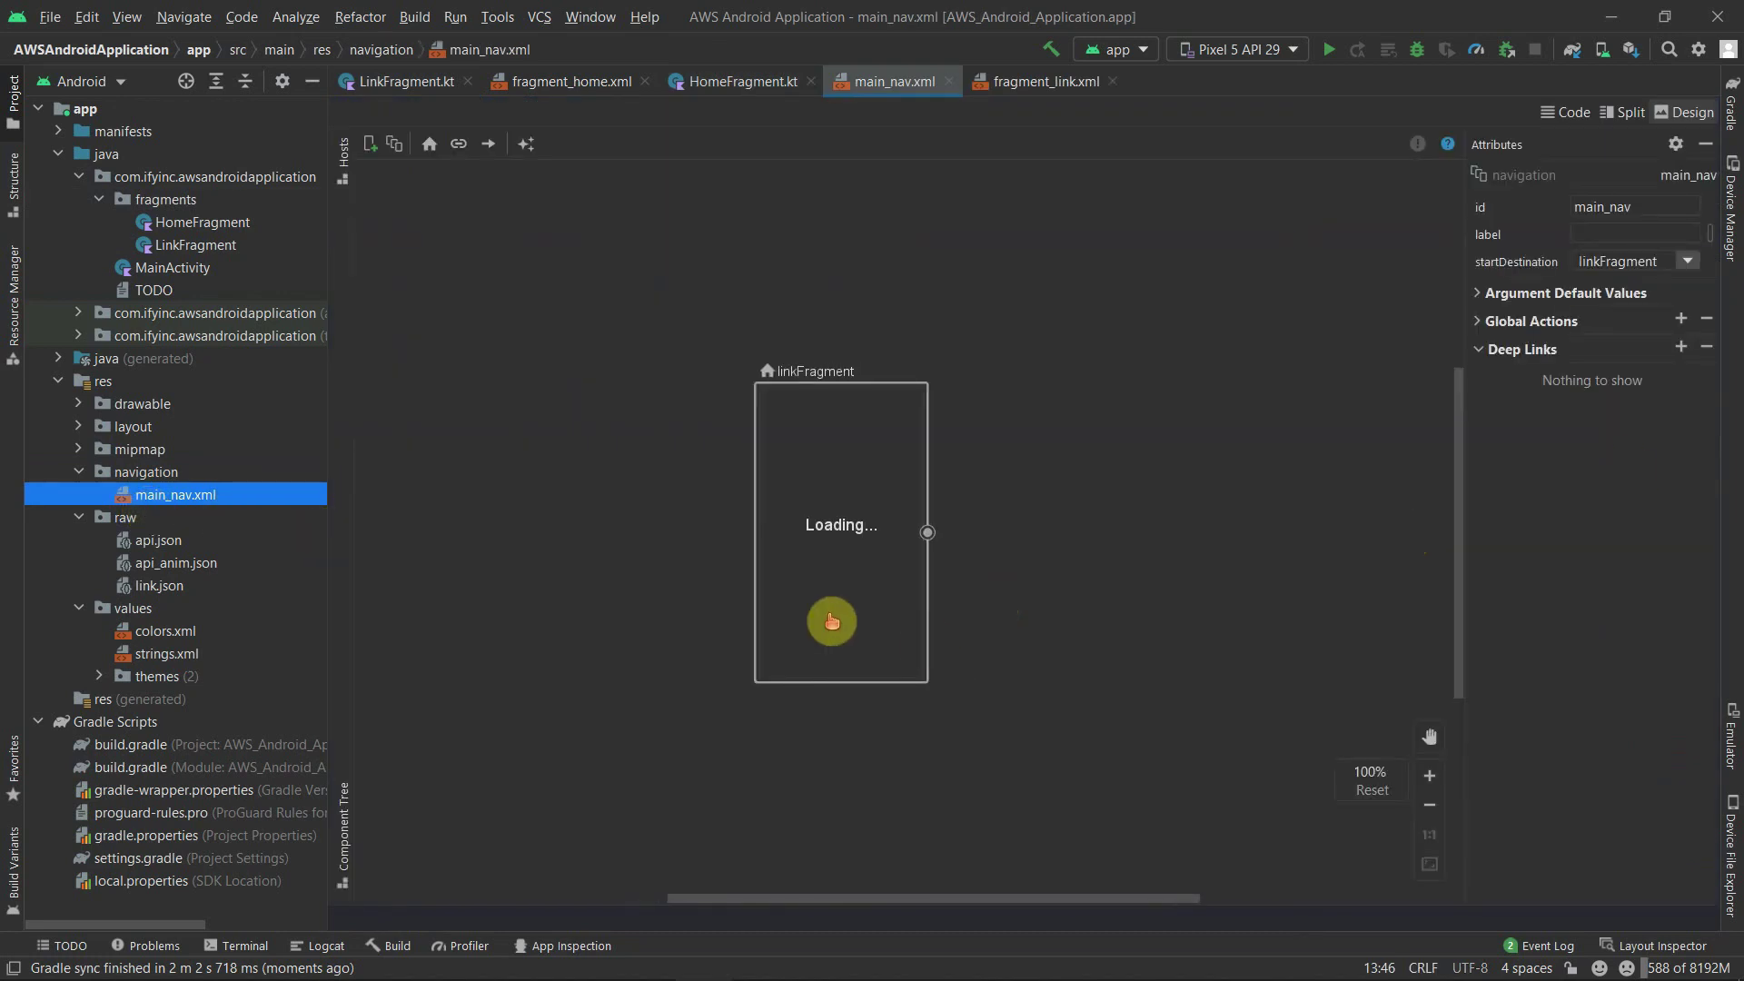
left_click_drag(831, 623, 584, 591)
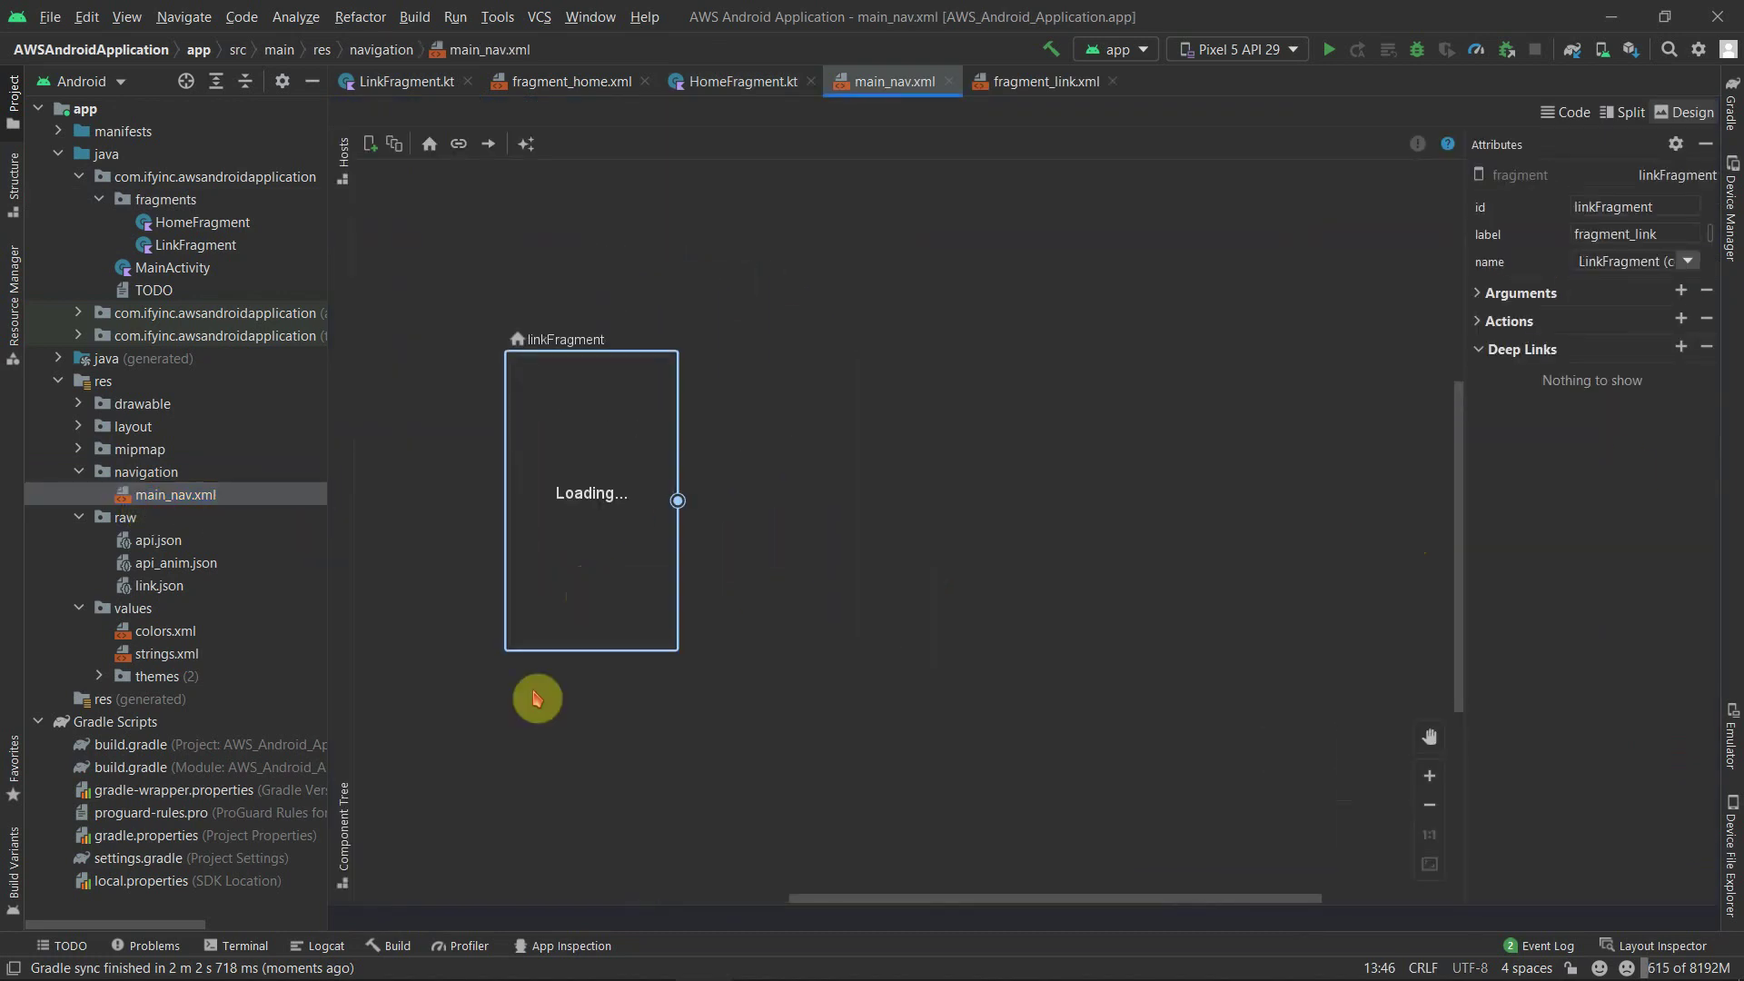
Add fragment_home as a new destination, placed right of linkFragment
left_click(369, 143)
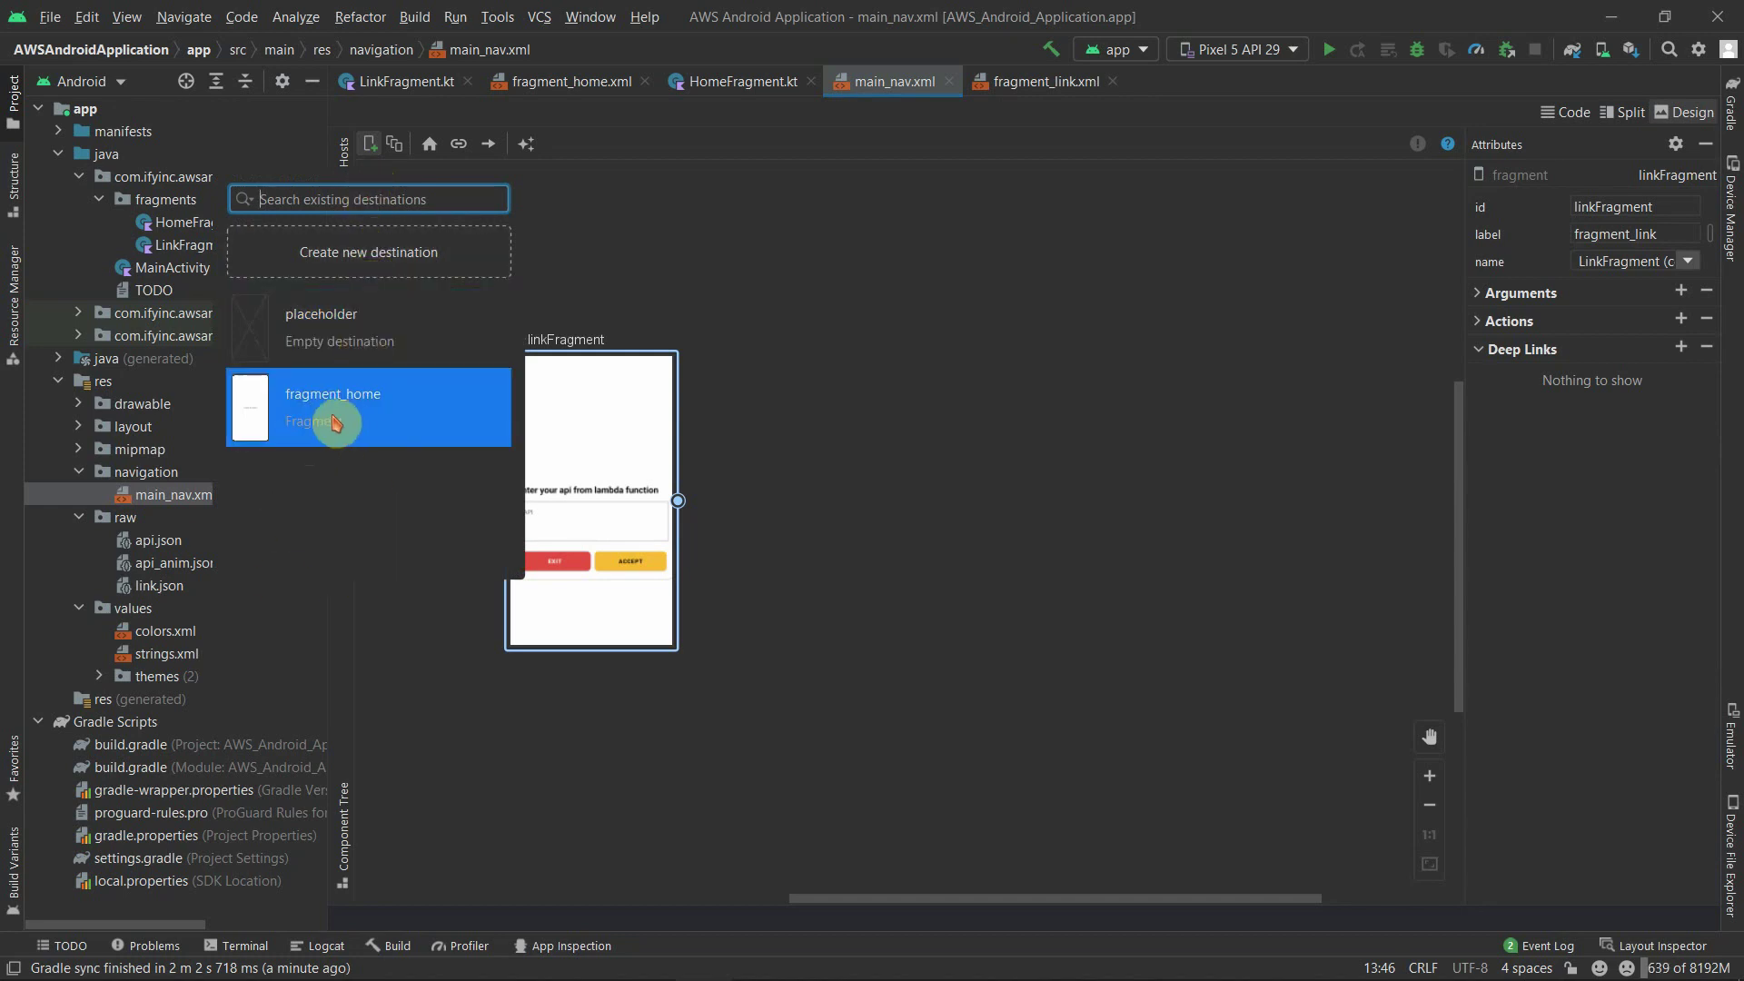
left_click(335, 422)
left_click_drag(477, 340, 828, 479)
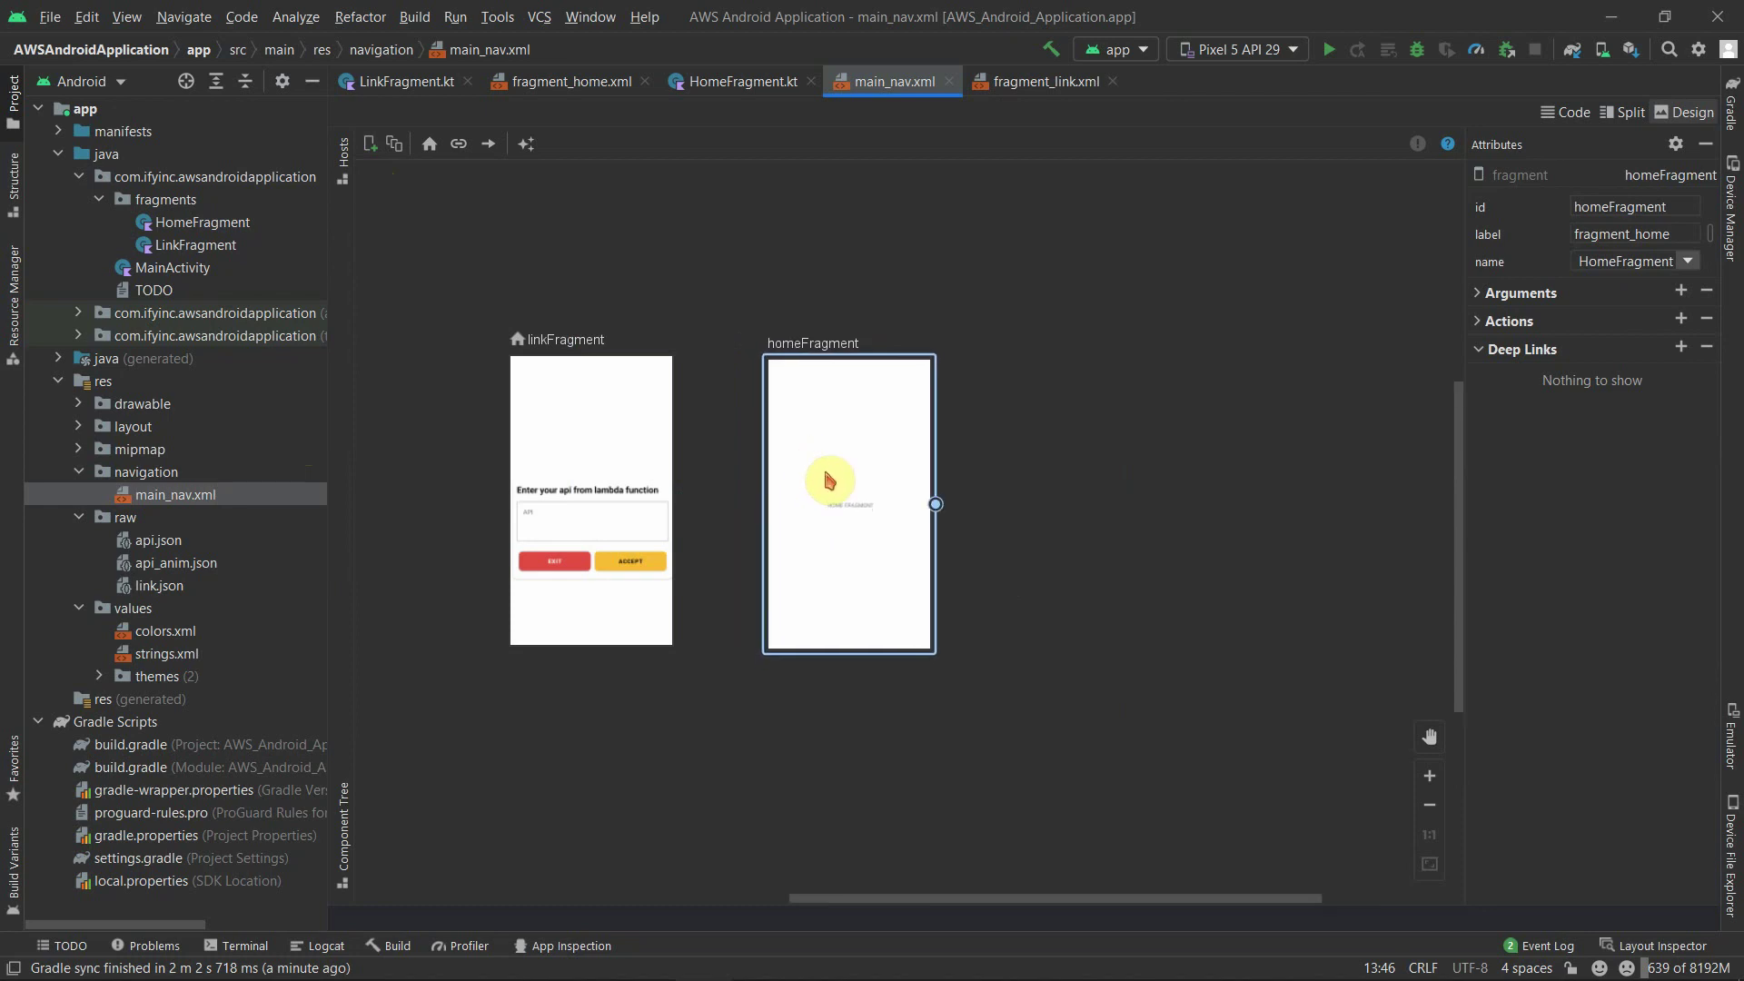
Draw an action arrow from linkFragment to homeFragment
left_click(602, 461)
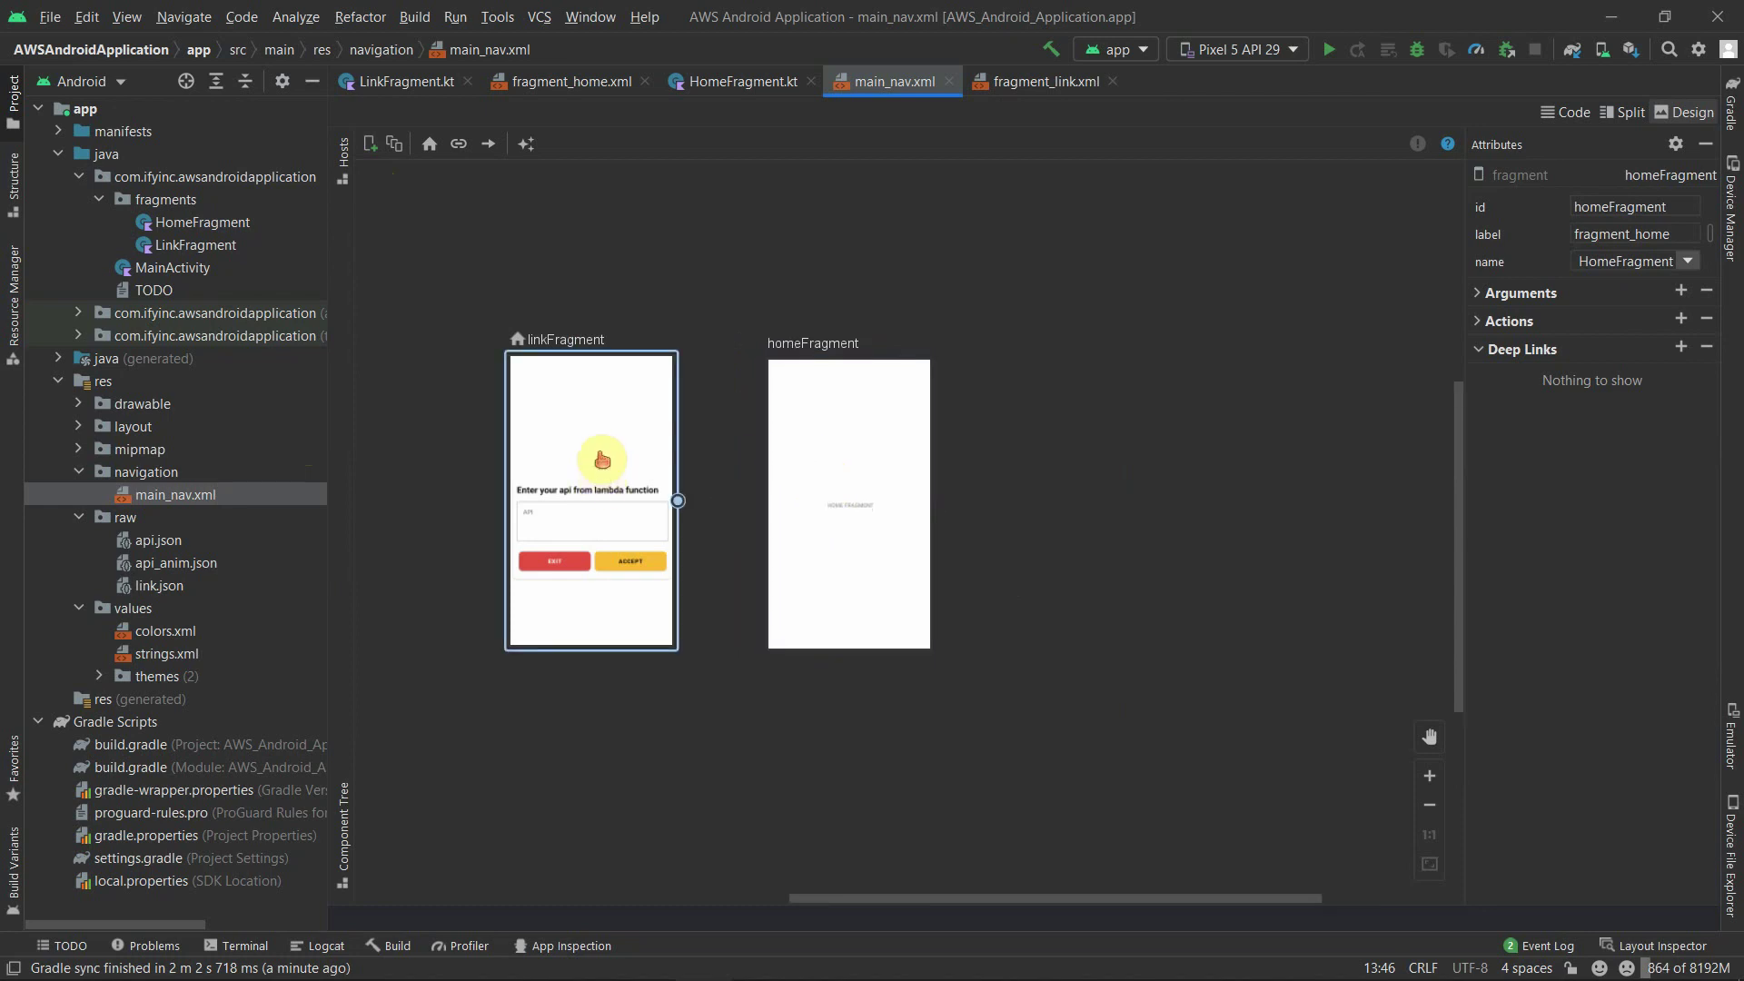
left_click_drag(678, 500, 850, 445)
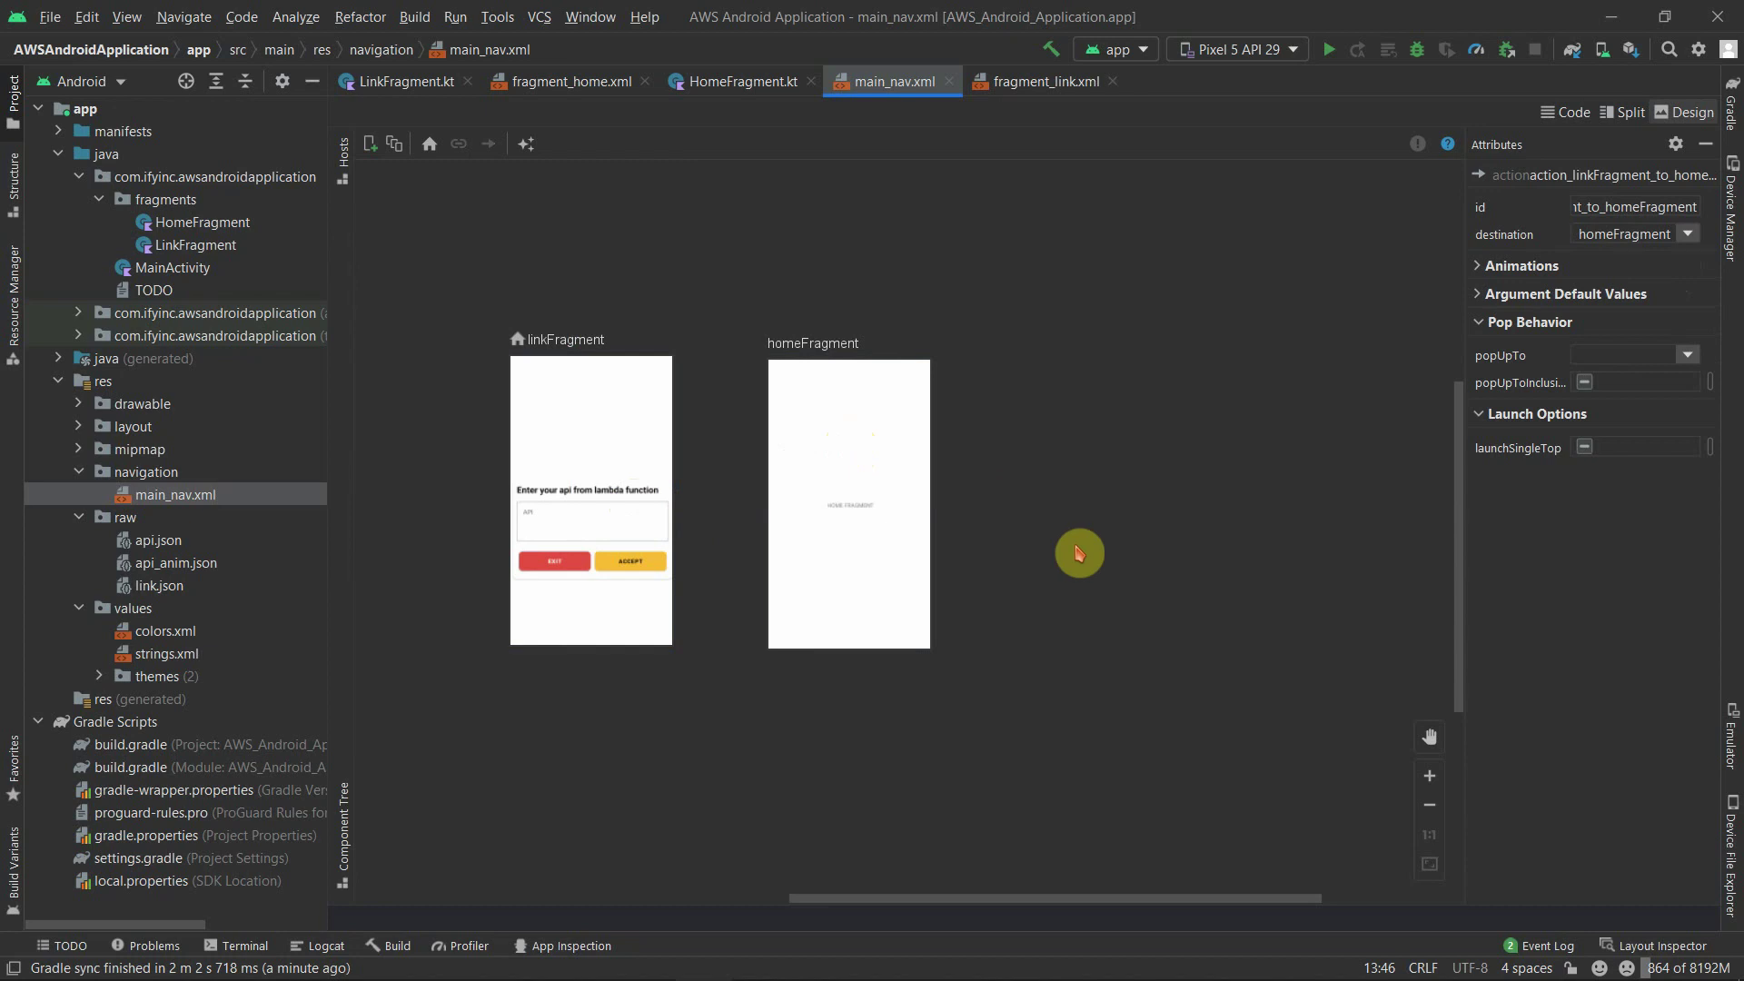
left_click(848, 559)
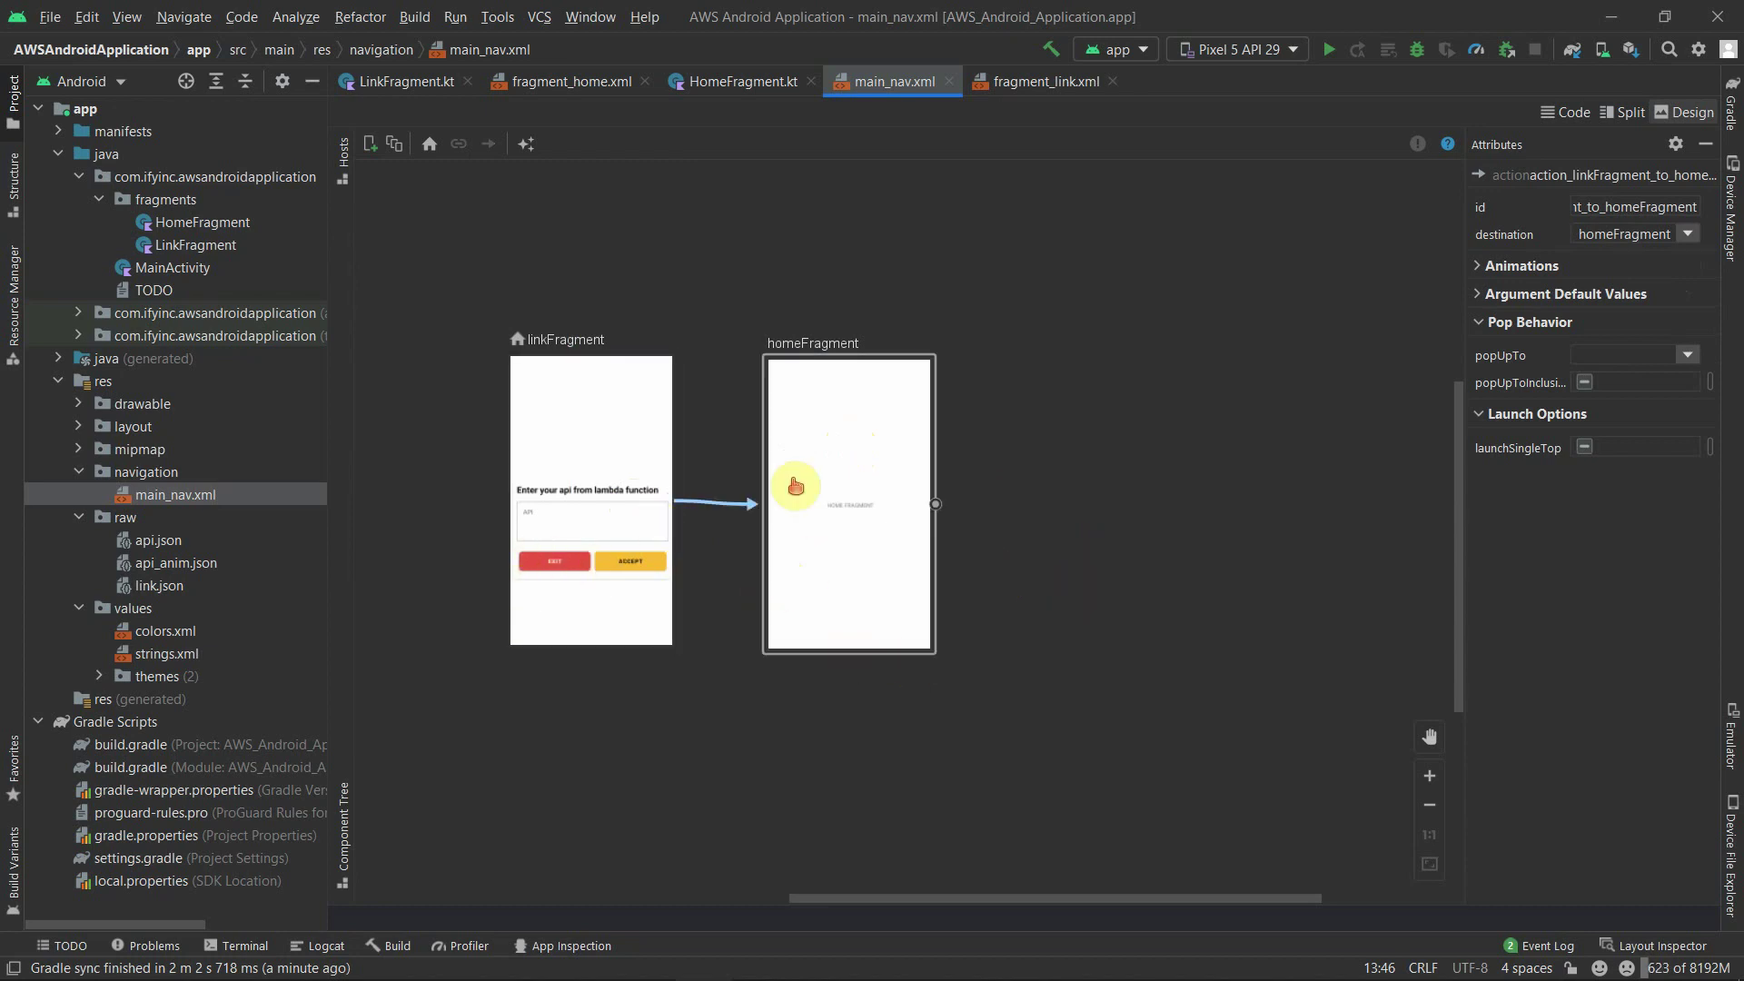
Rearrange the linkFragment and homeFragment cards closer together
left_click_drag(796, 487, 868, 425)
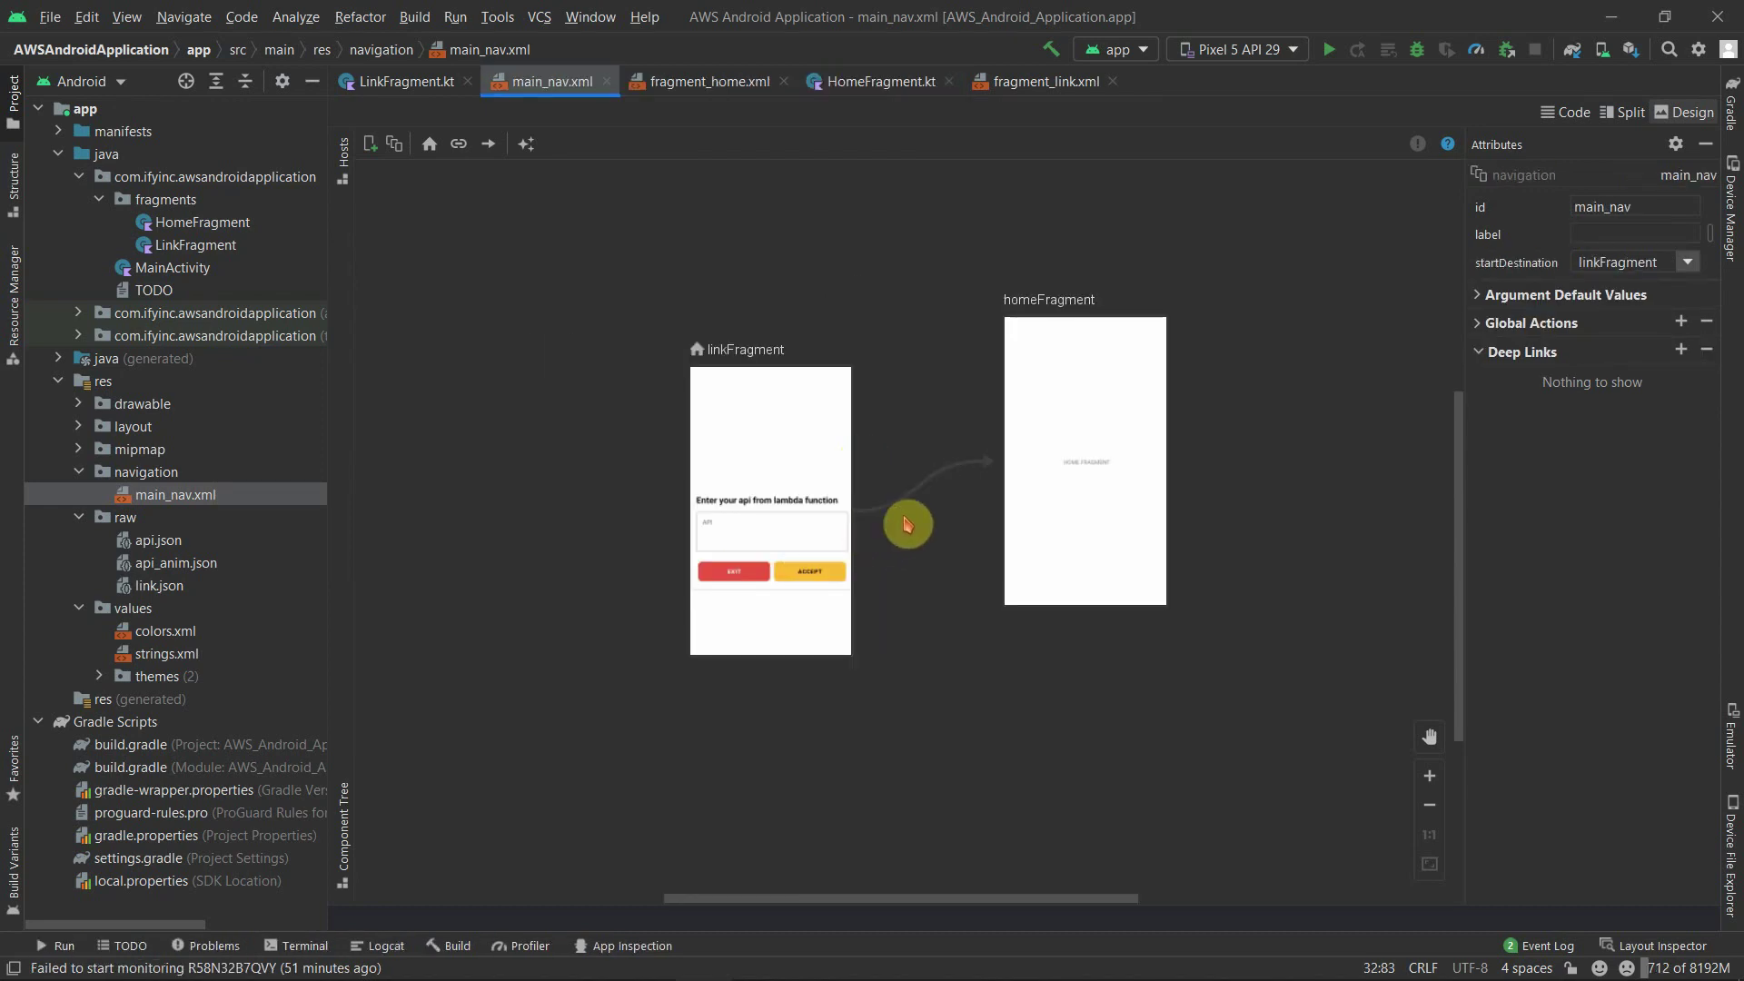
left_click(849, 445)
left_click_drag(779, 422, 809, 387)
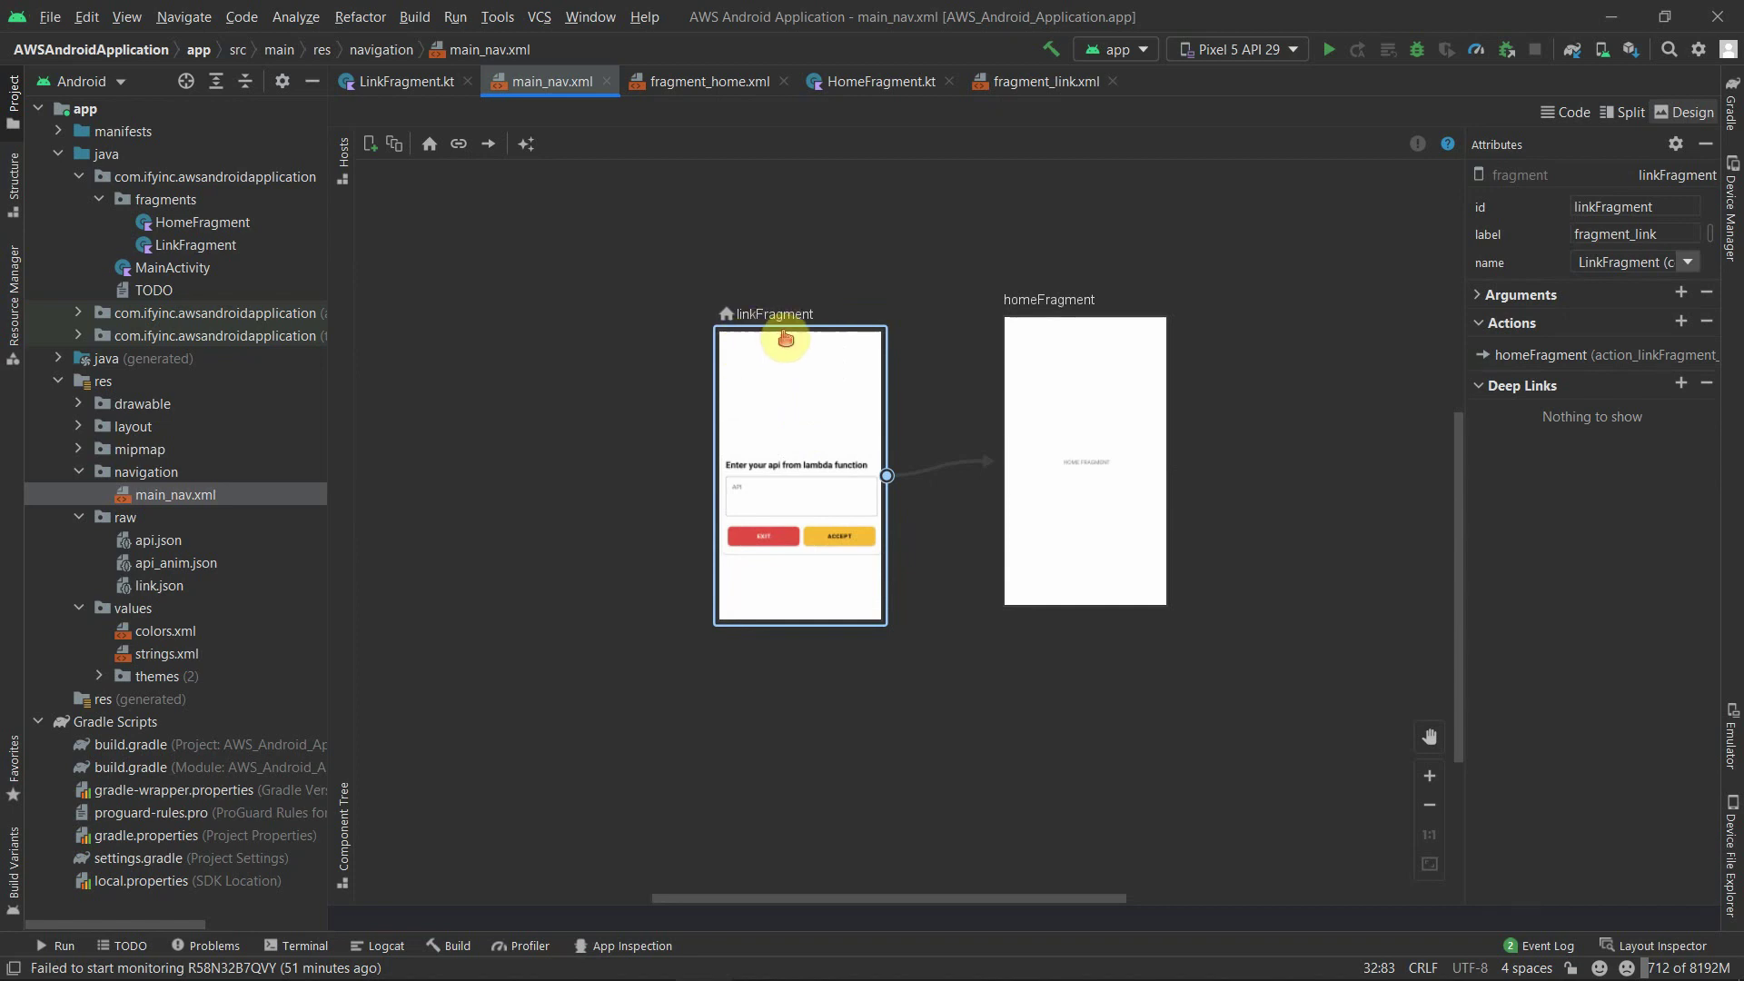
mouse_move(1084, 392)
left_mouse_down()
mouse_move(1046, 382)
mouse_move(1077, 378)
left_mouse_up()
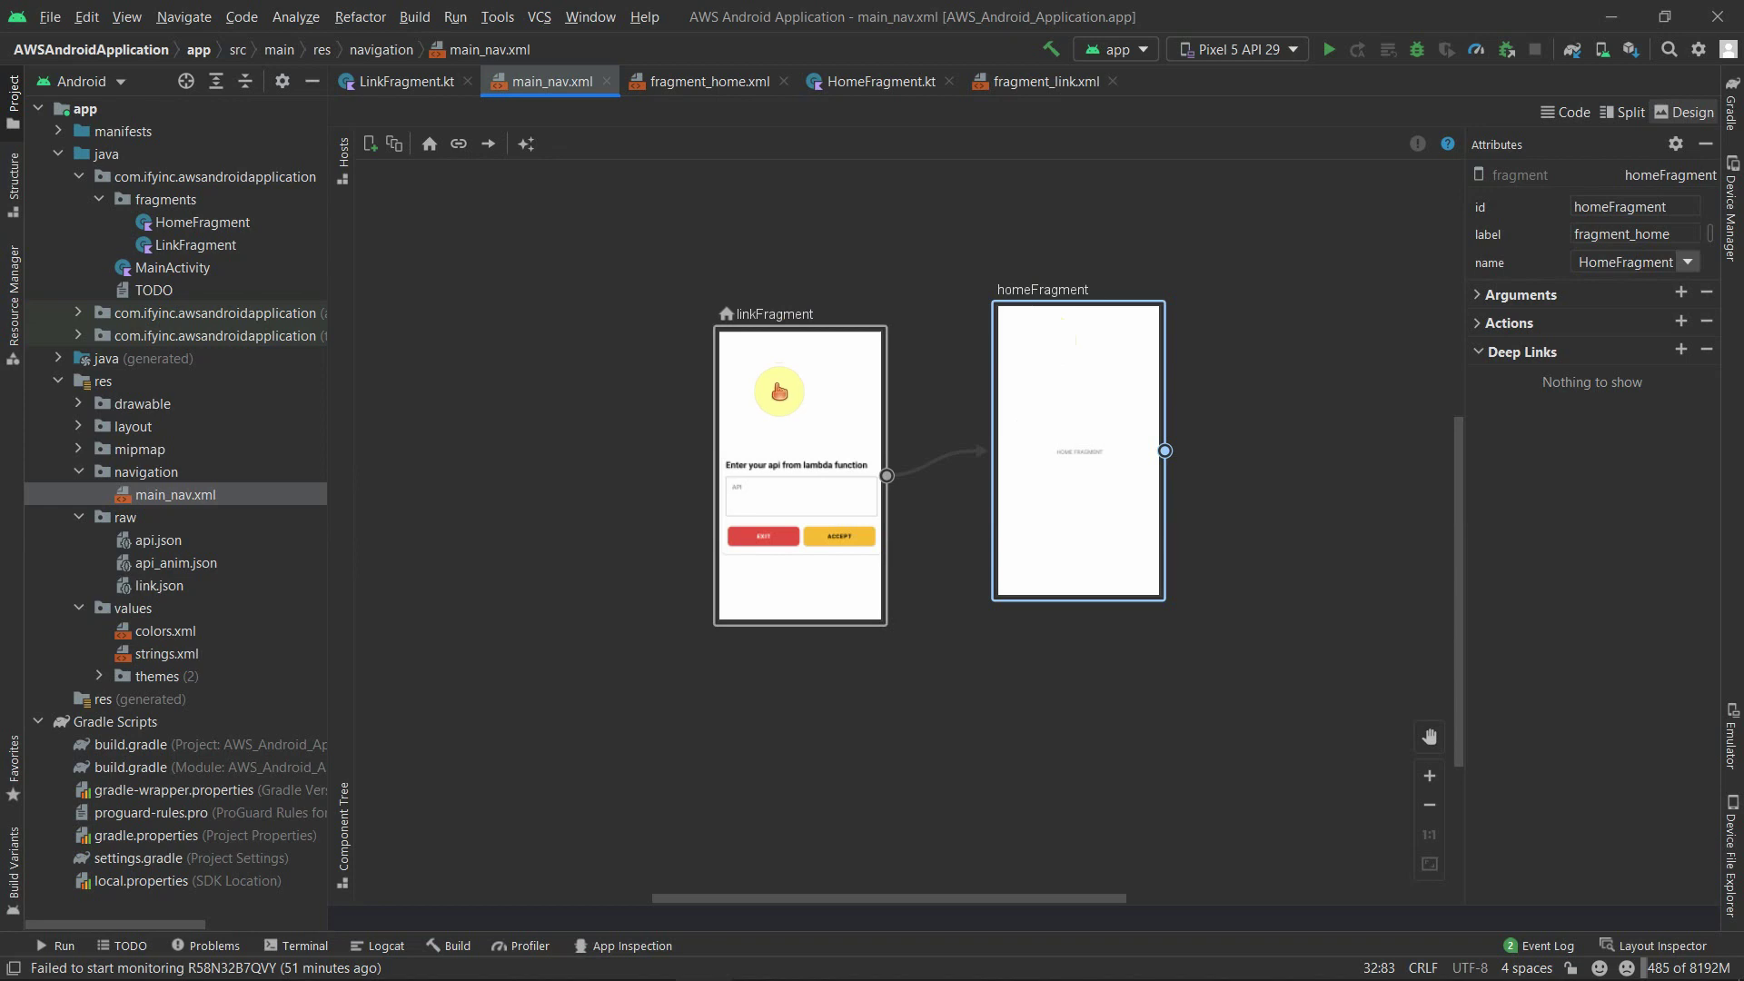
left_click_drag(1078, 409, 1111, 452)
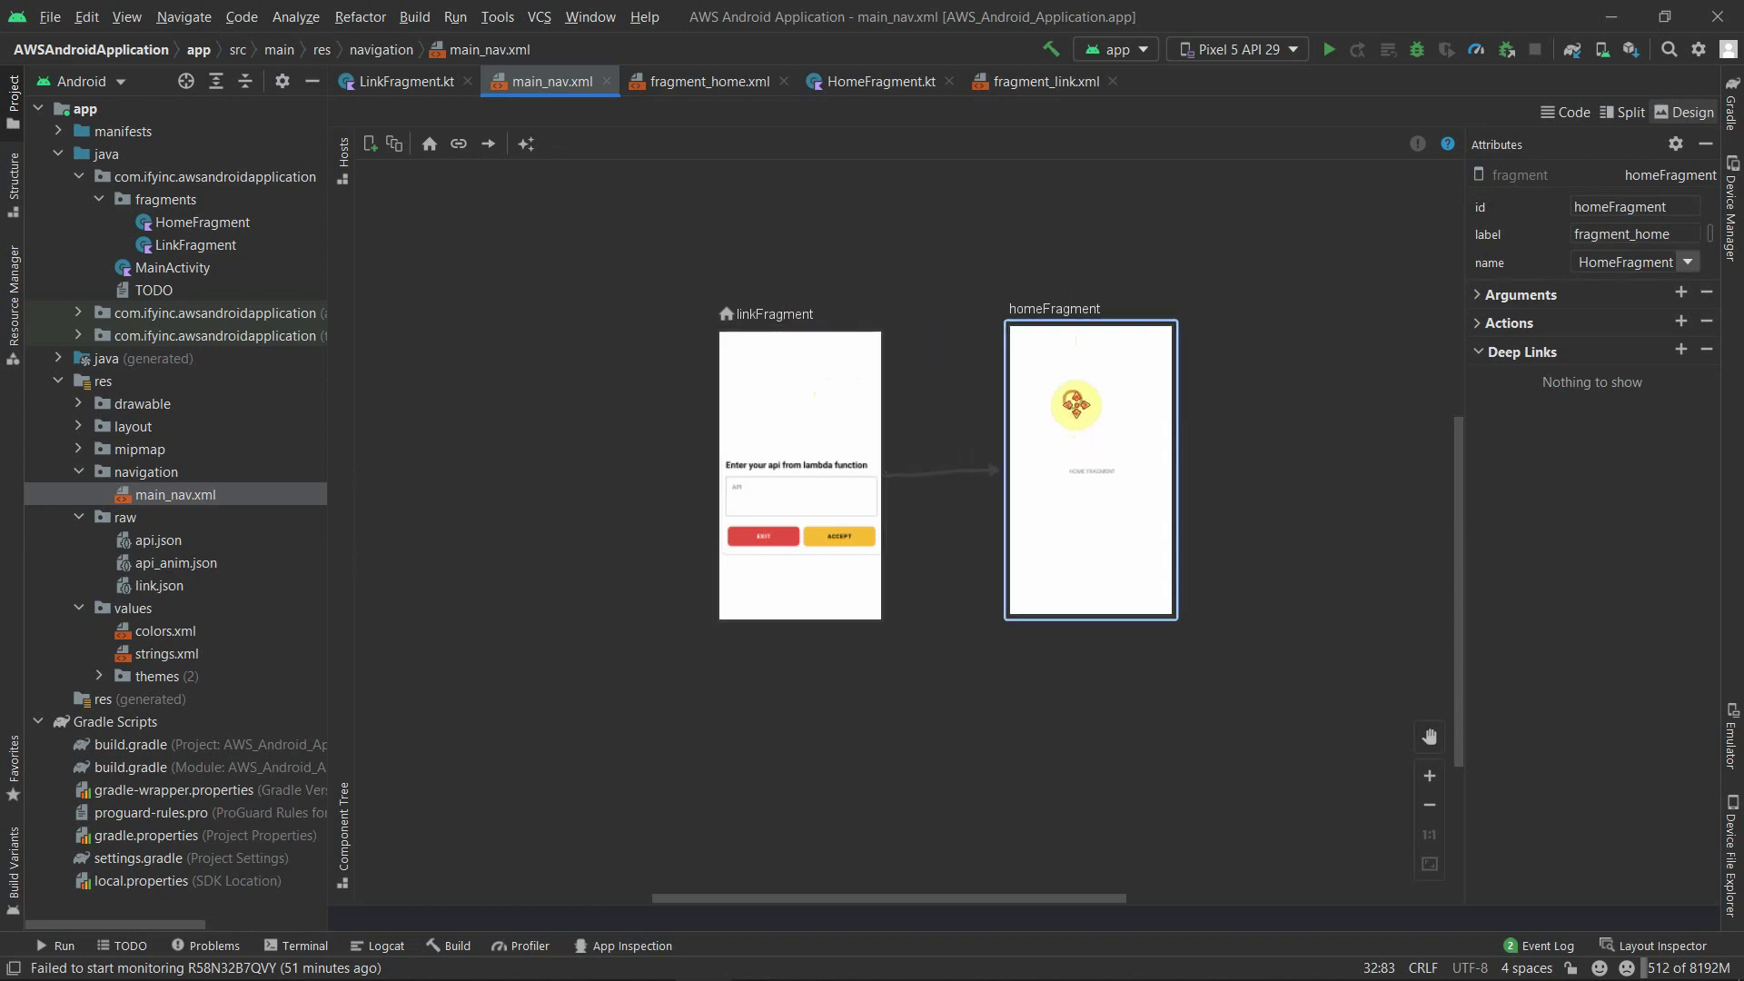
Set popUpToInclusive to true on the linkFragment-to-homeFragment action
left_click(935, 491)
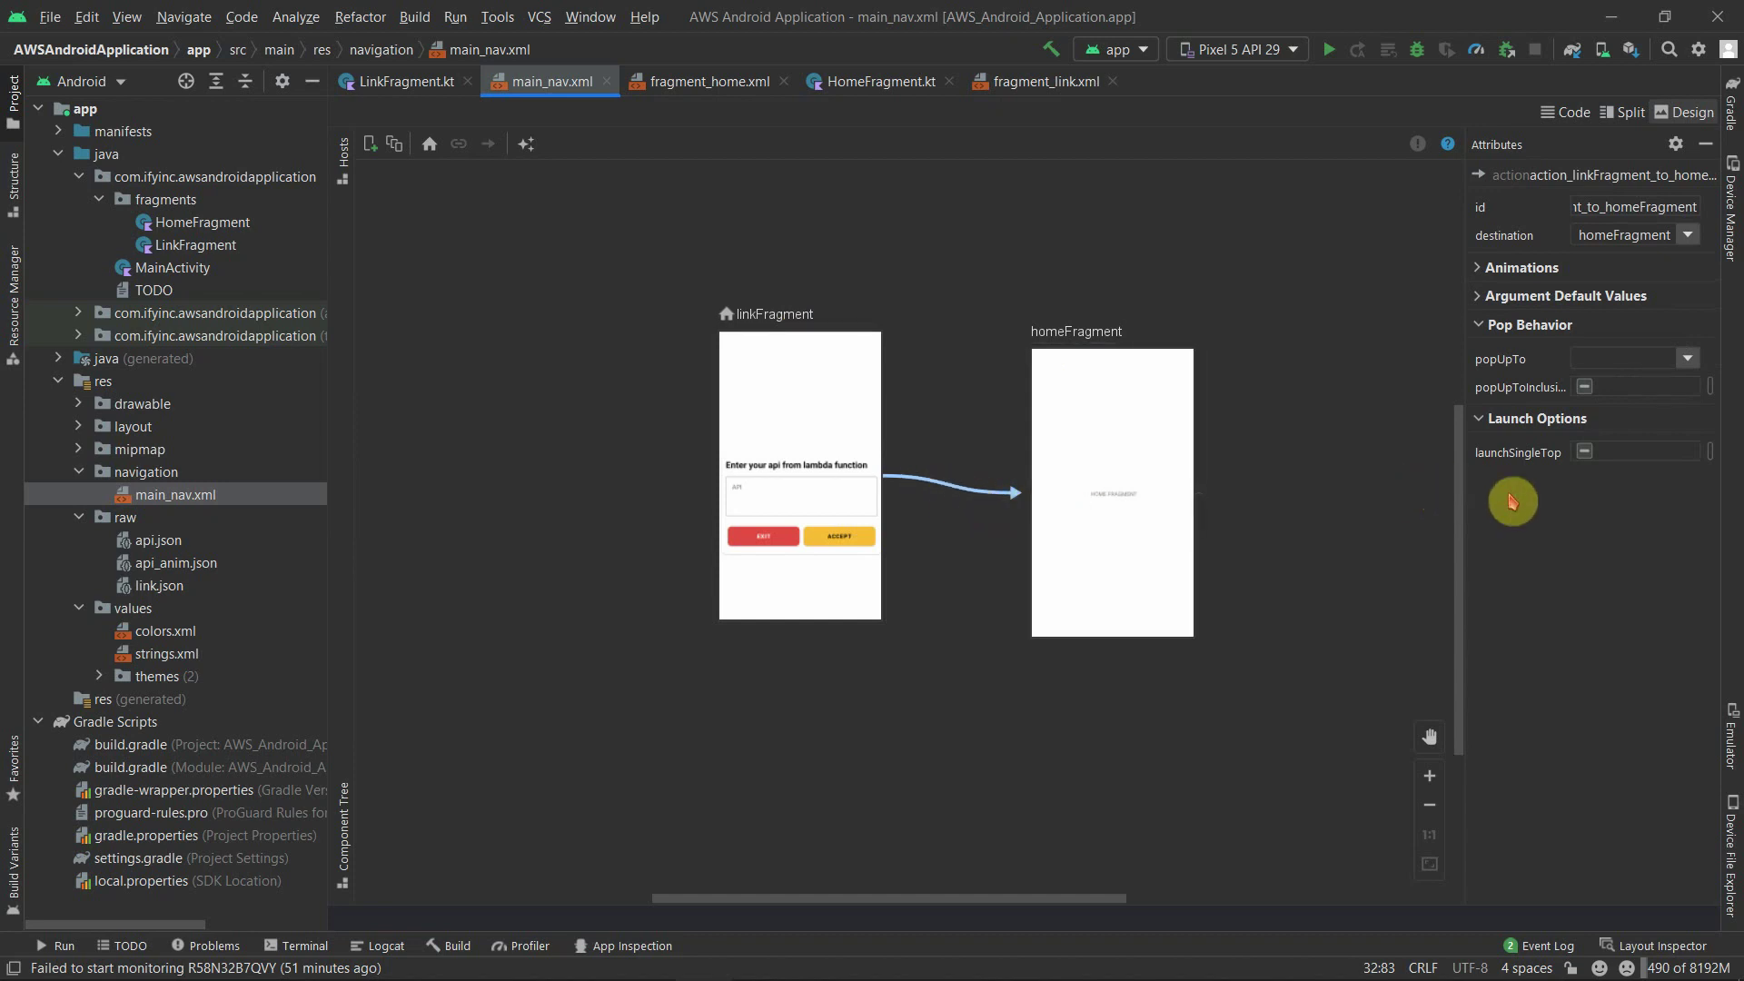
left_click(1641, 387)
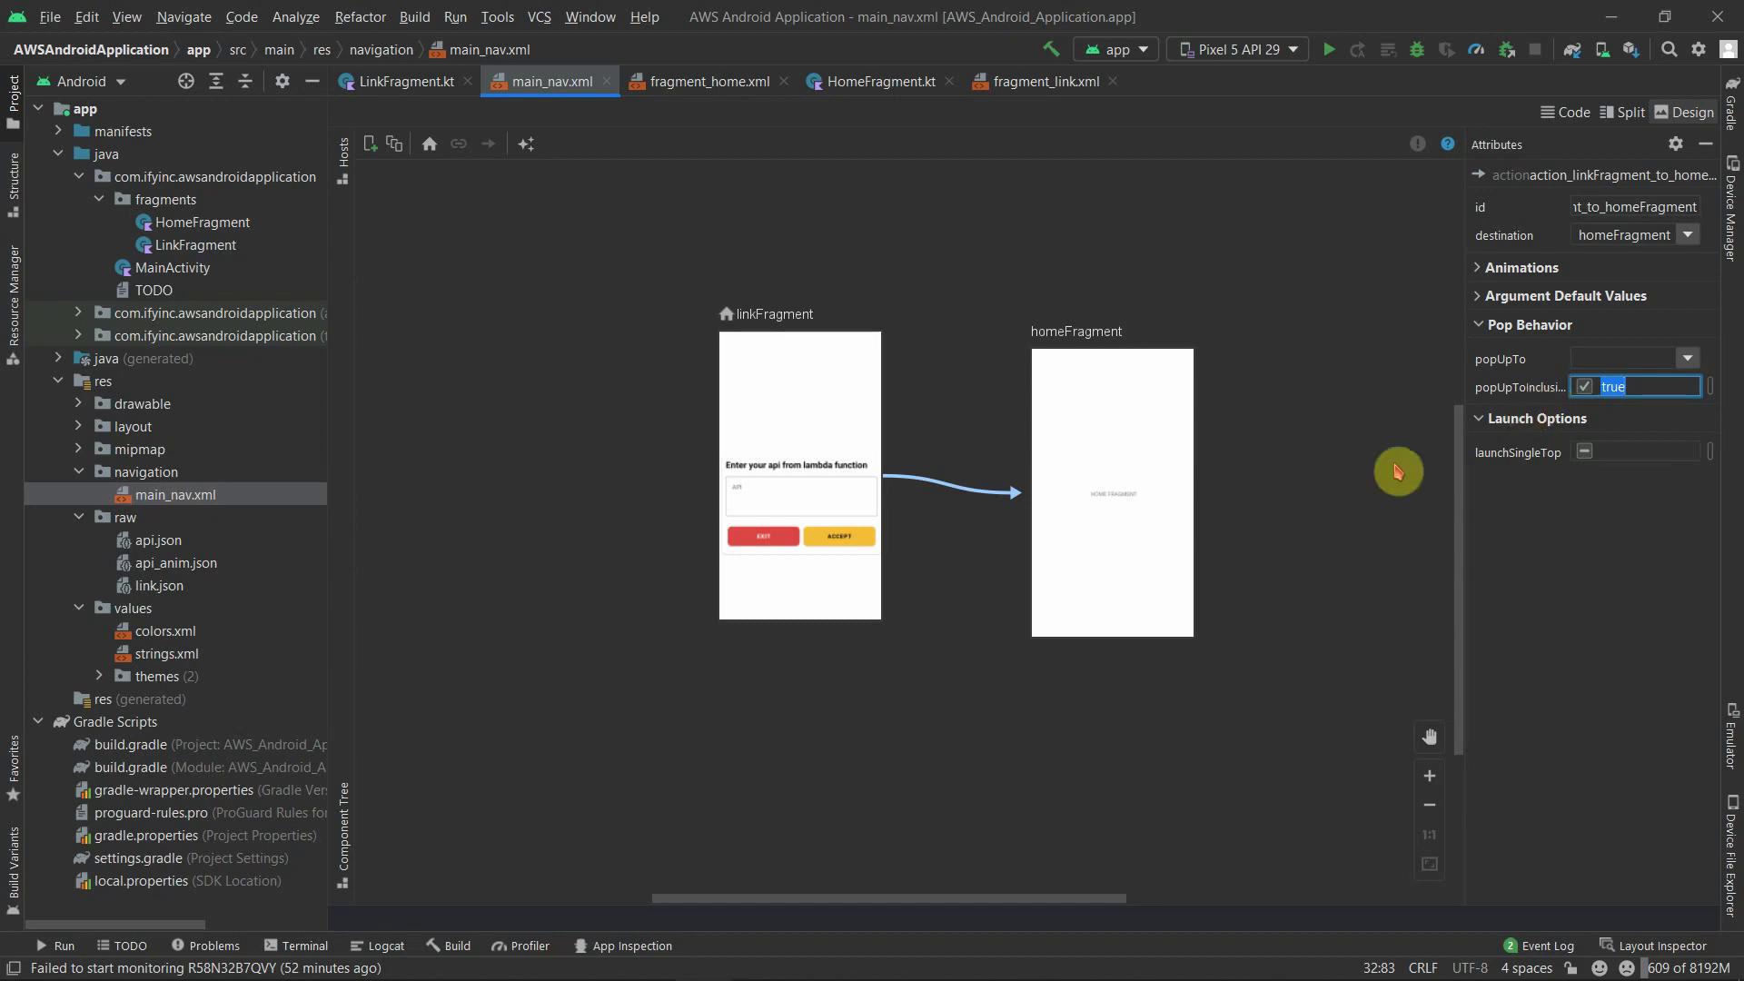
left_click(1143, 497)
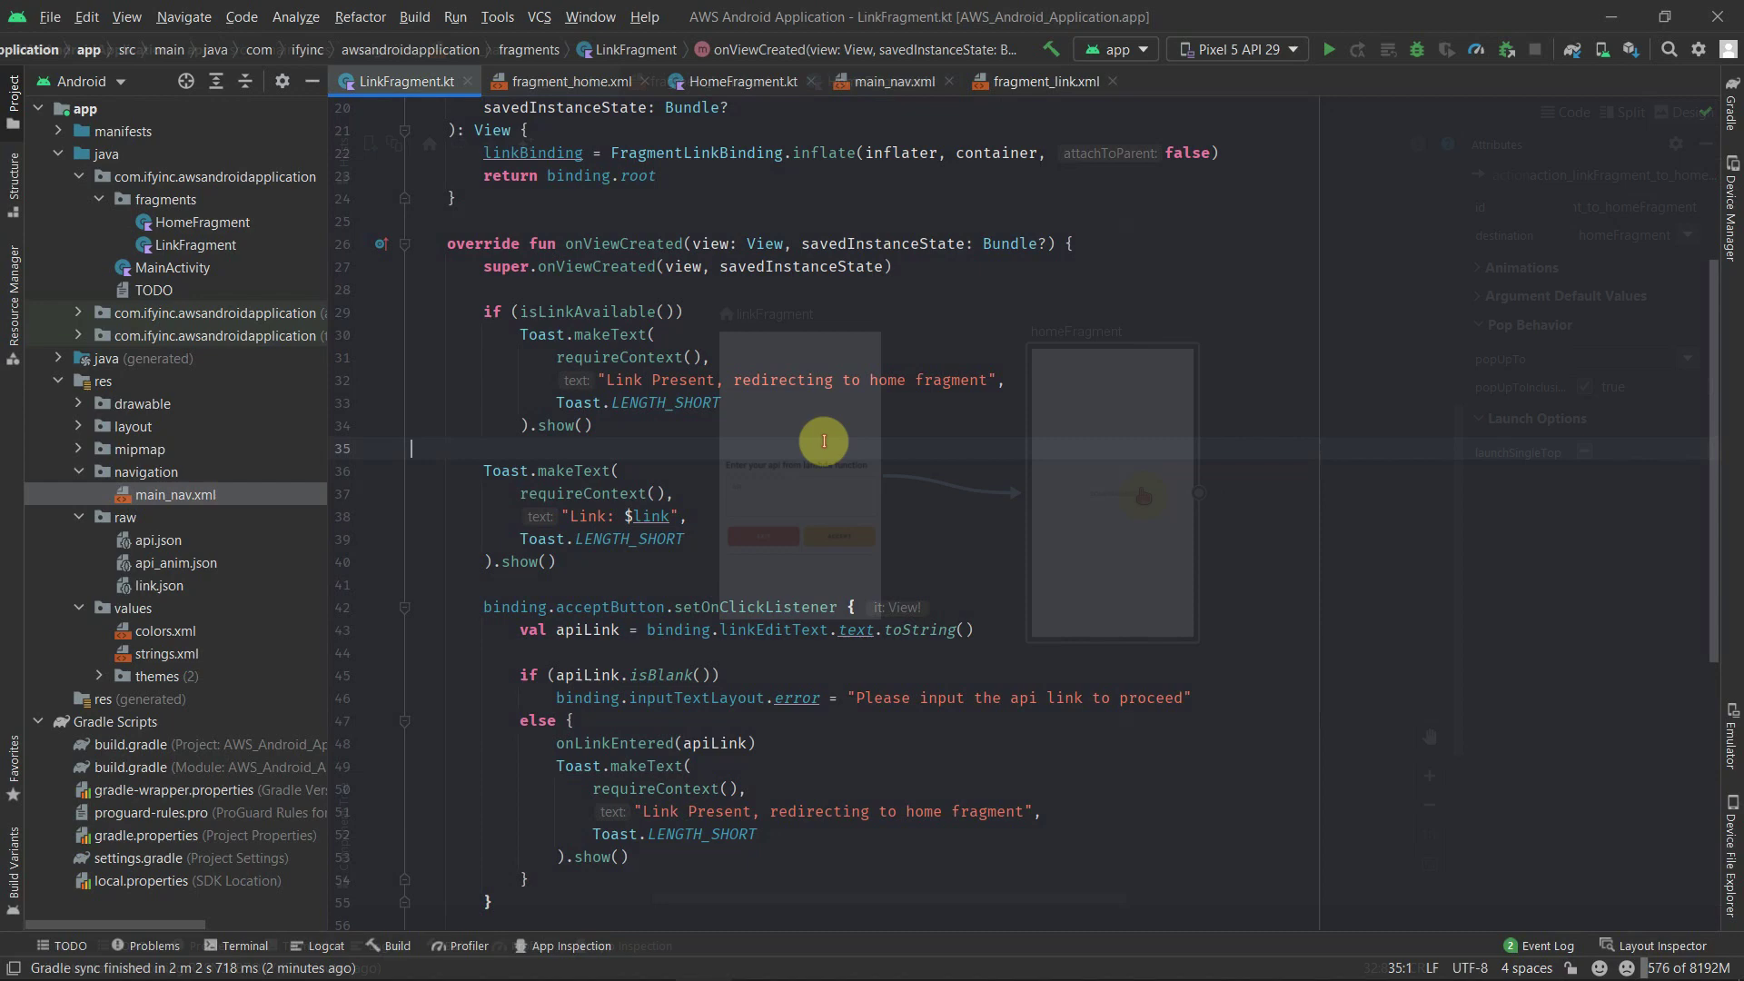
Delete the toast block inside the isLinkAvailable check
left_click_drag(518, 335, 627, 428)
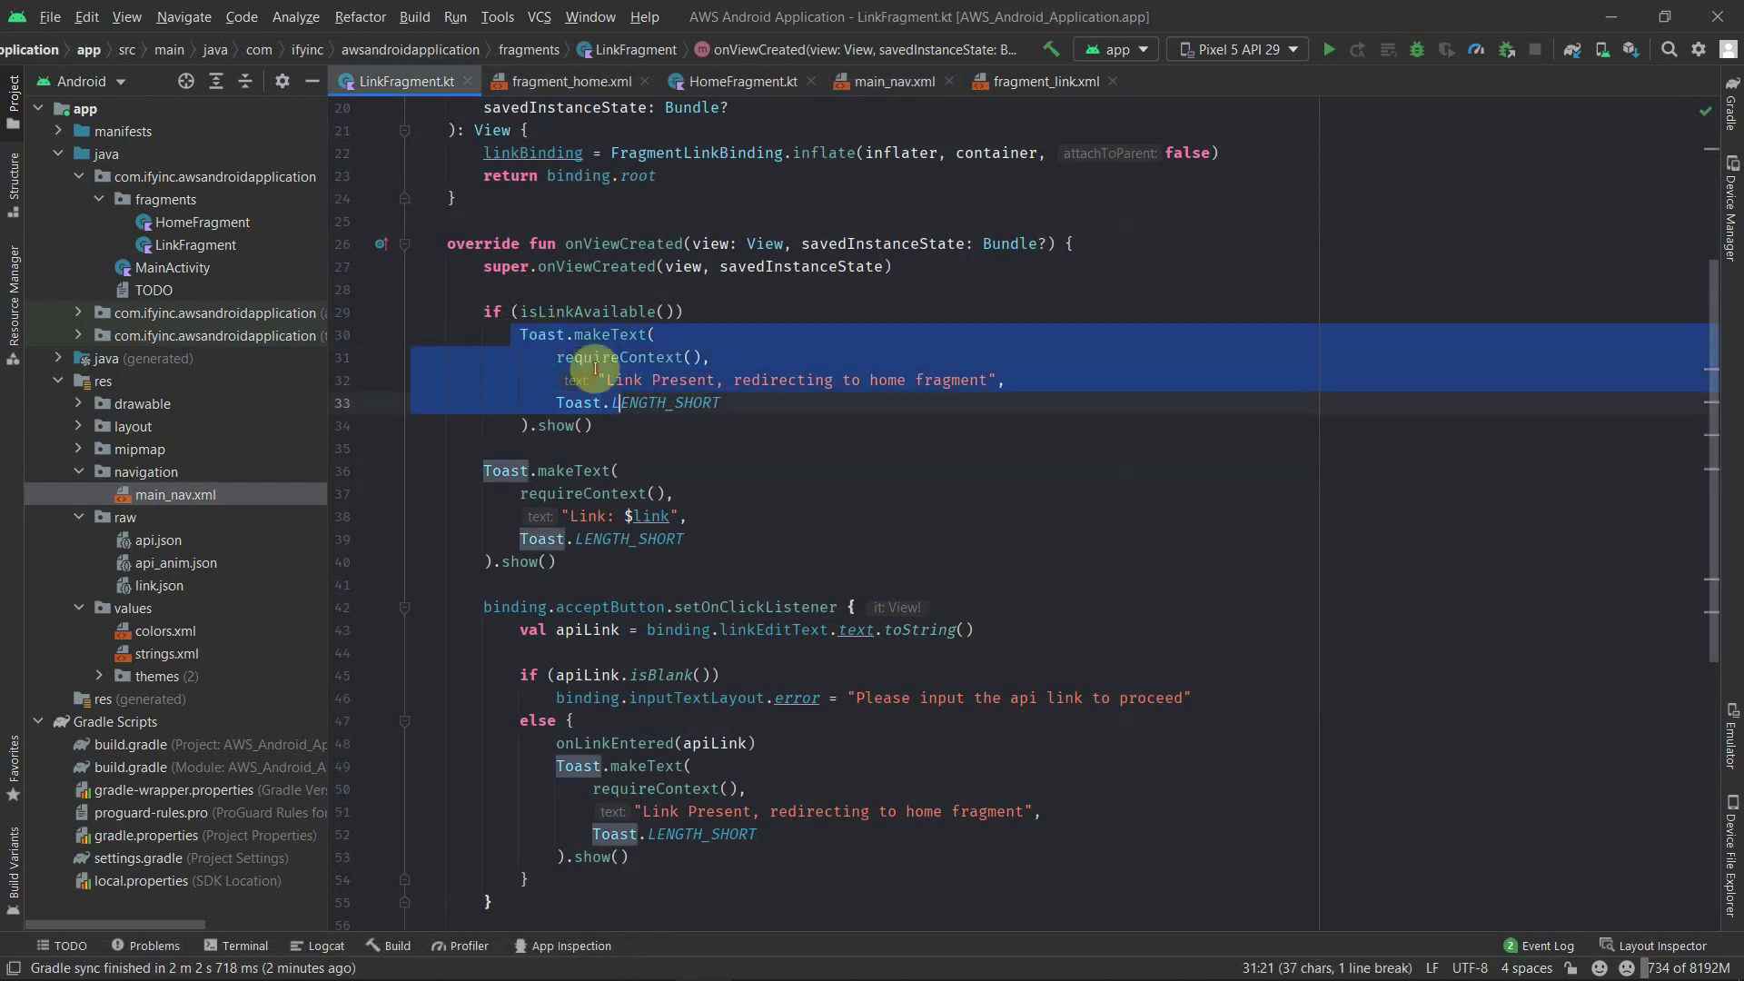
key("BackSpace")
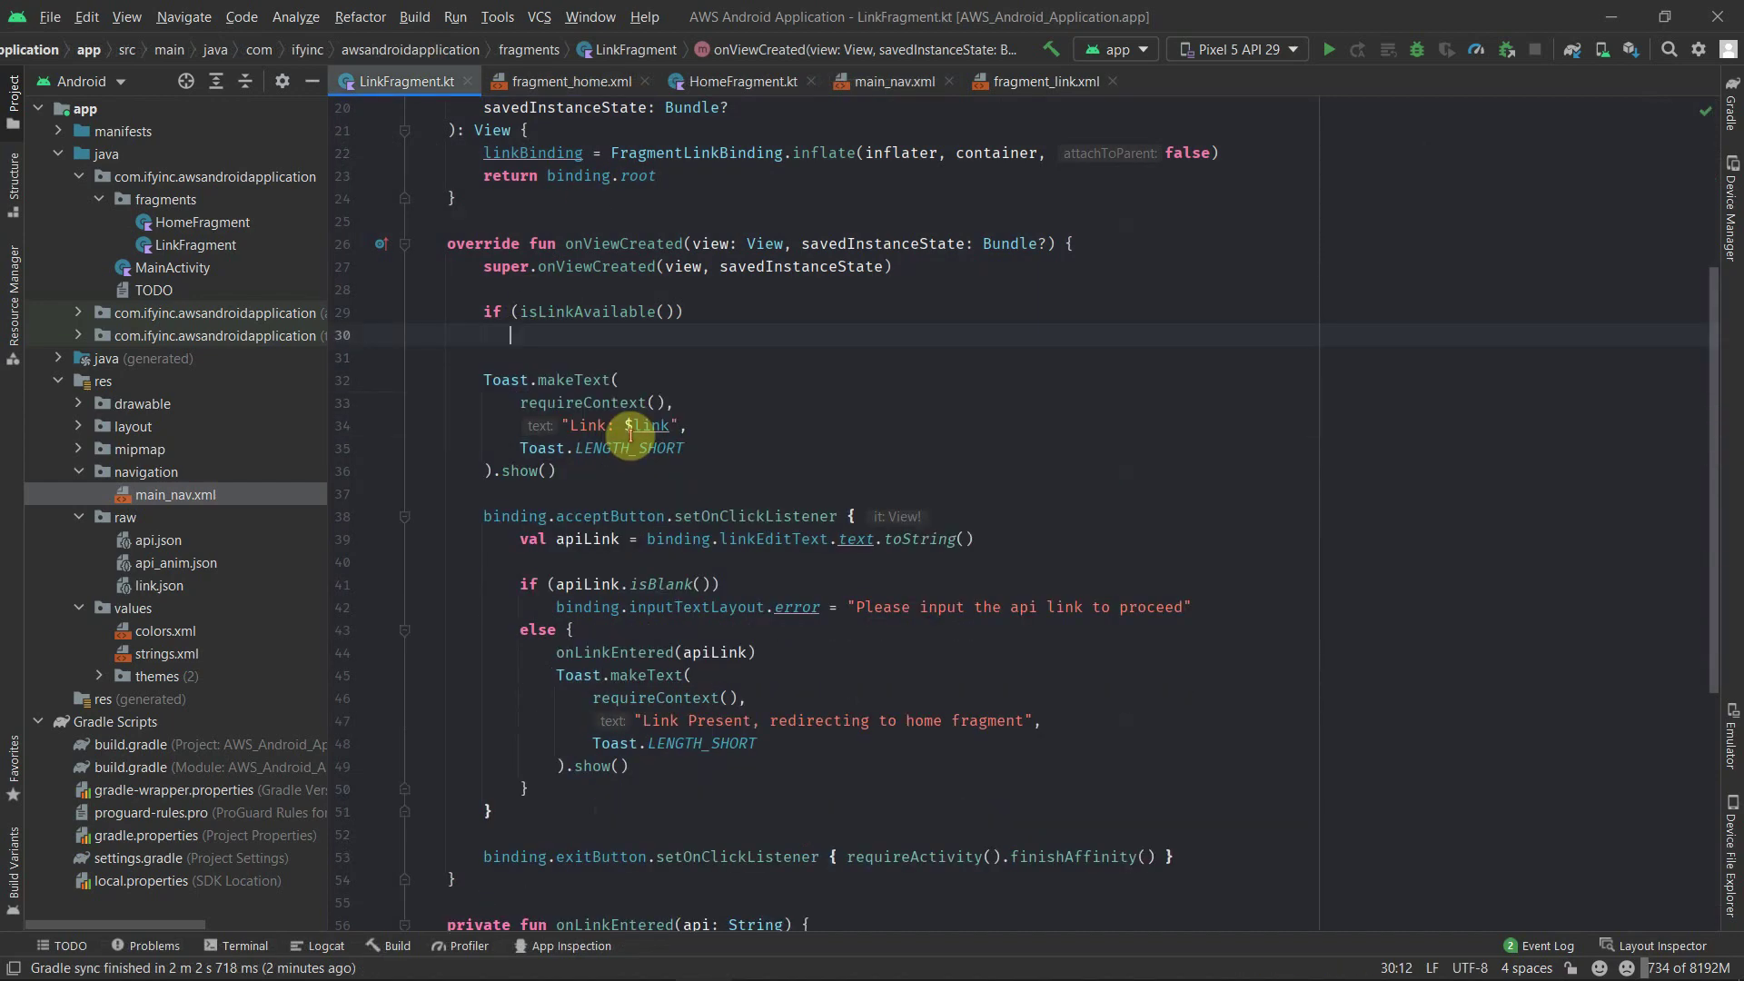
key("BackSpace")
Add findNavController().navigate(R.id.action_linkFragment_to_homeFragment) there and select that line
key("ctrl+space")
key("Return")
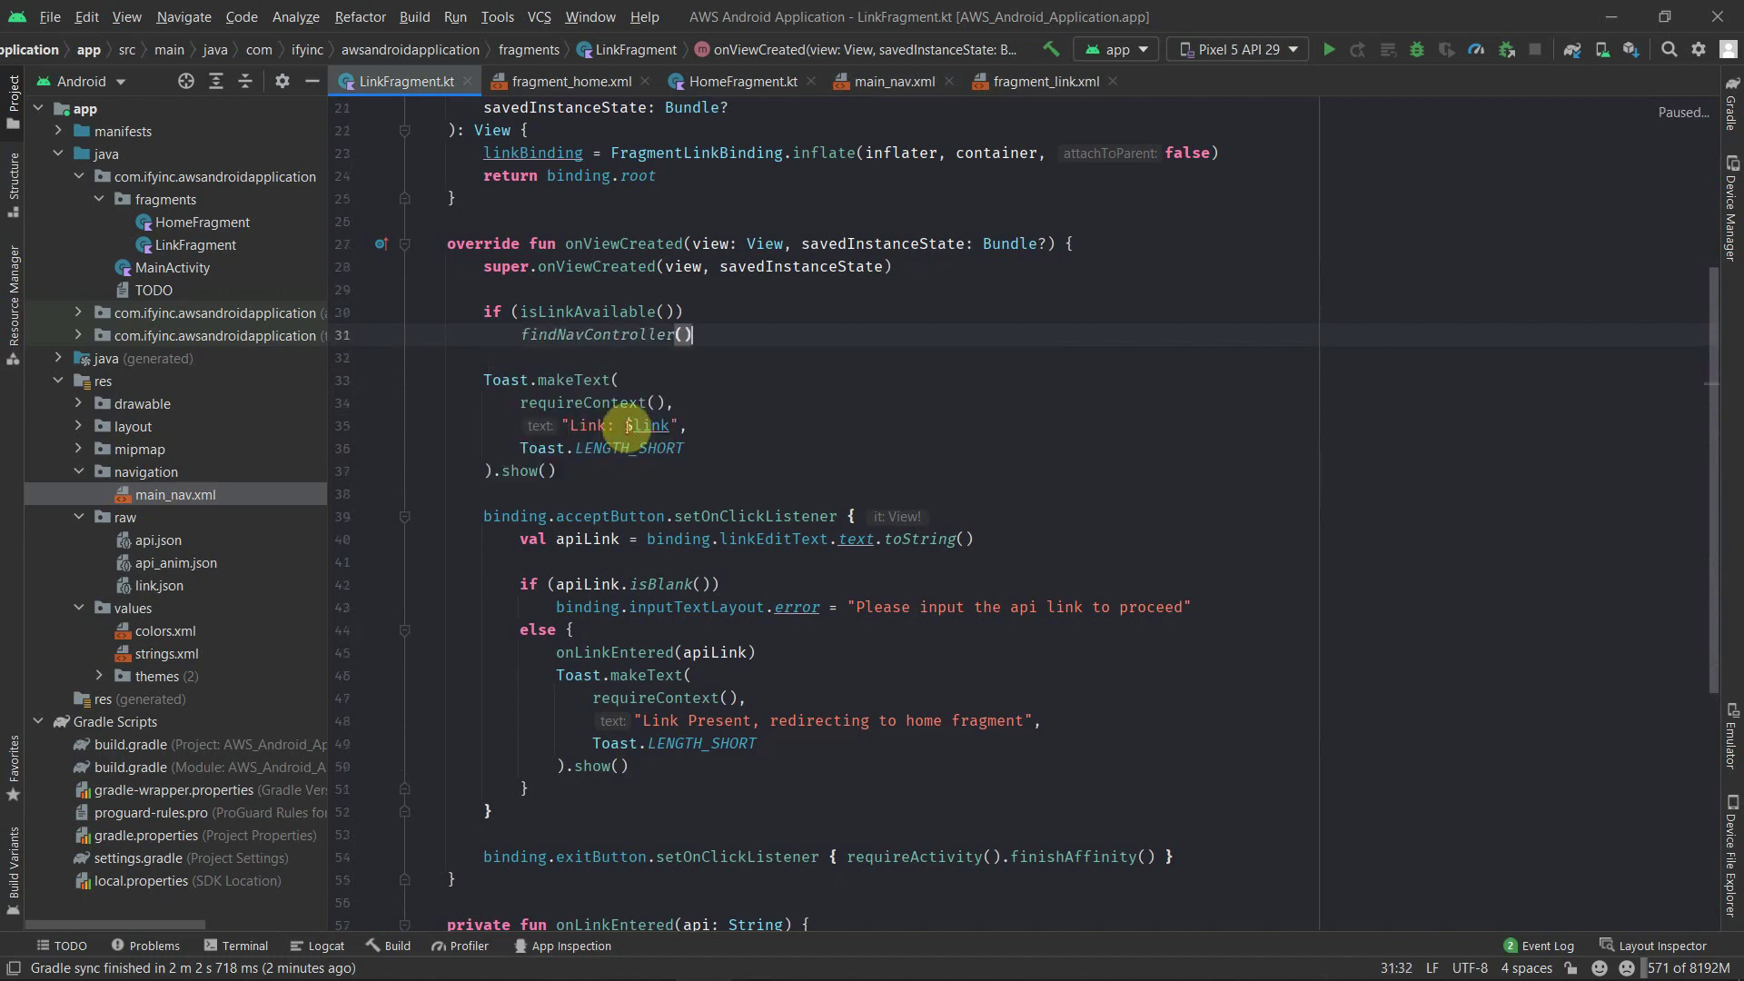
type(".na")
key("Return")
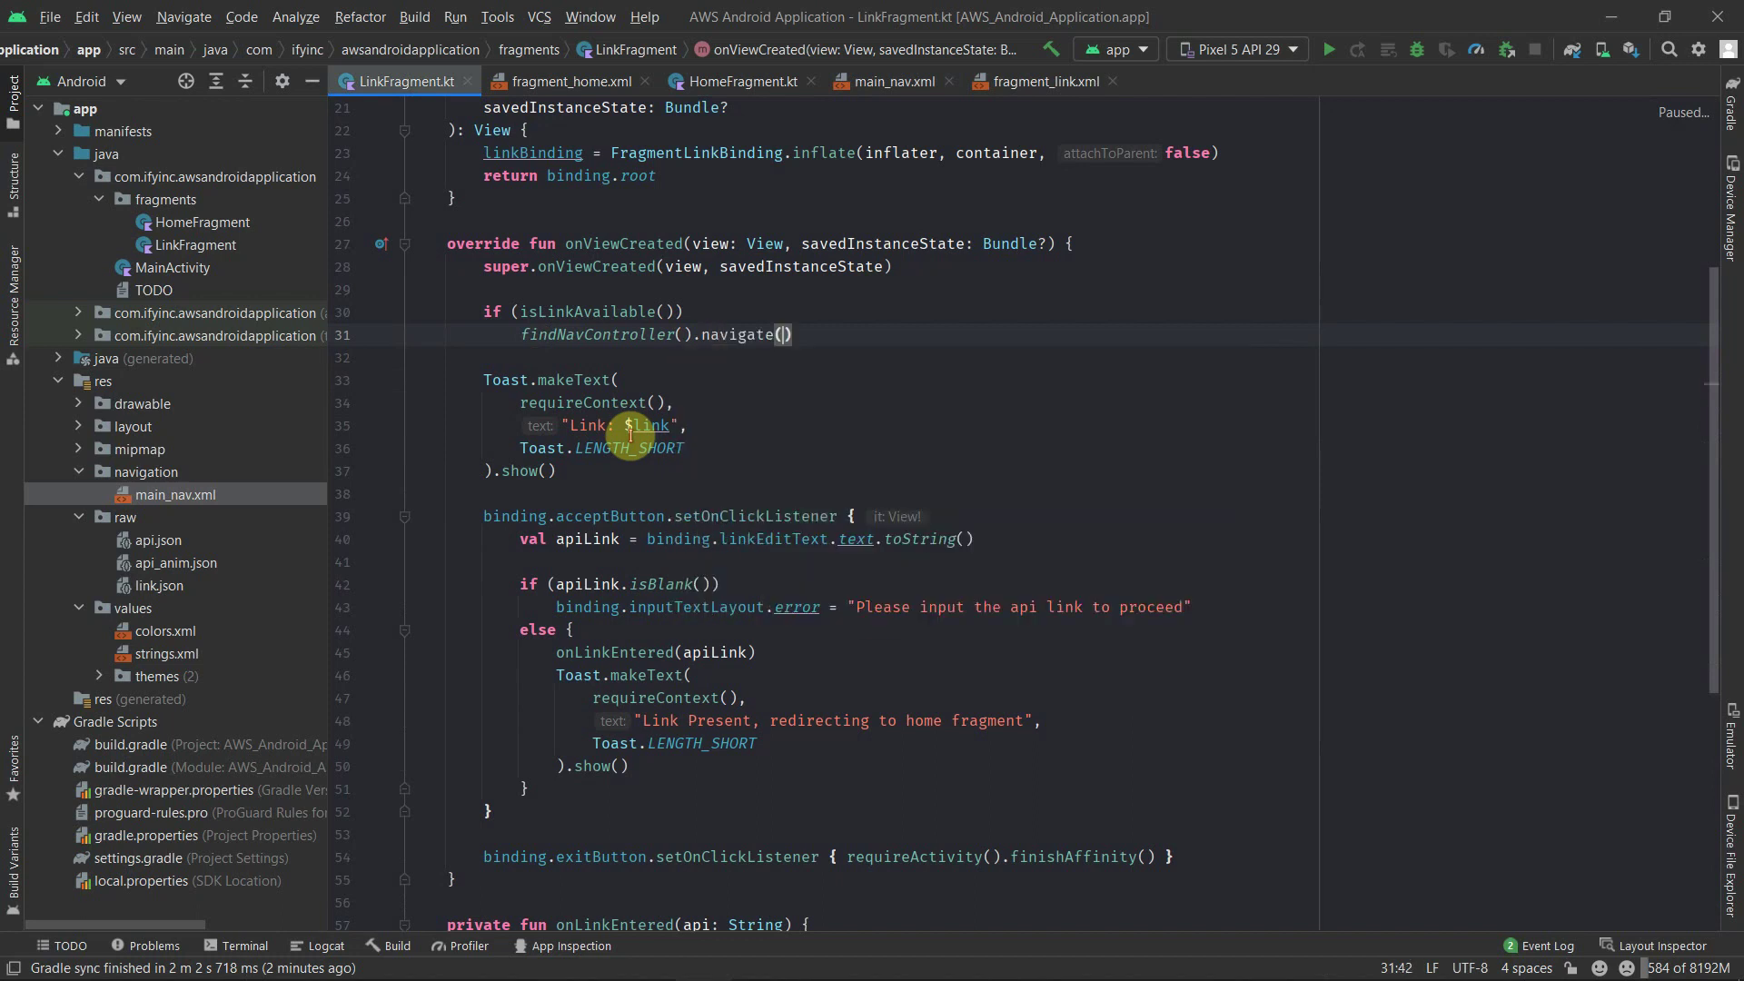
type("R.id")
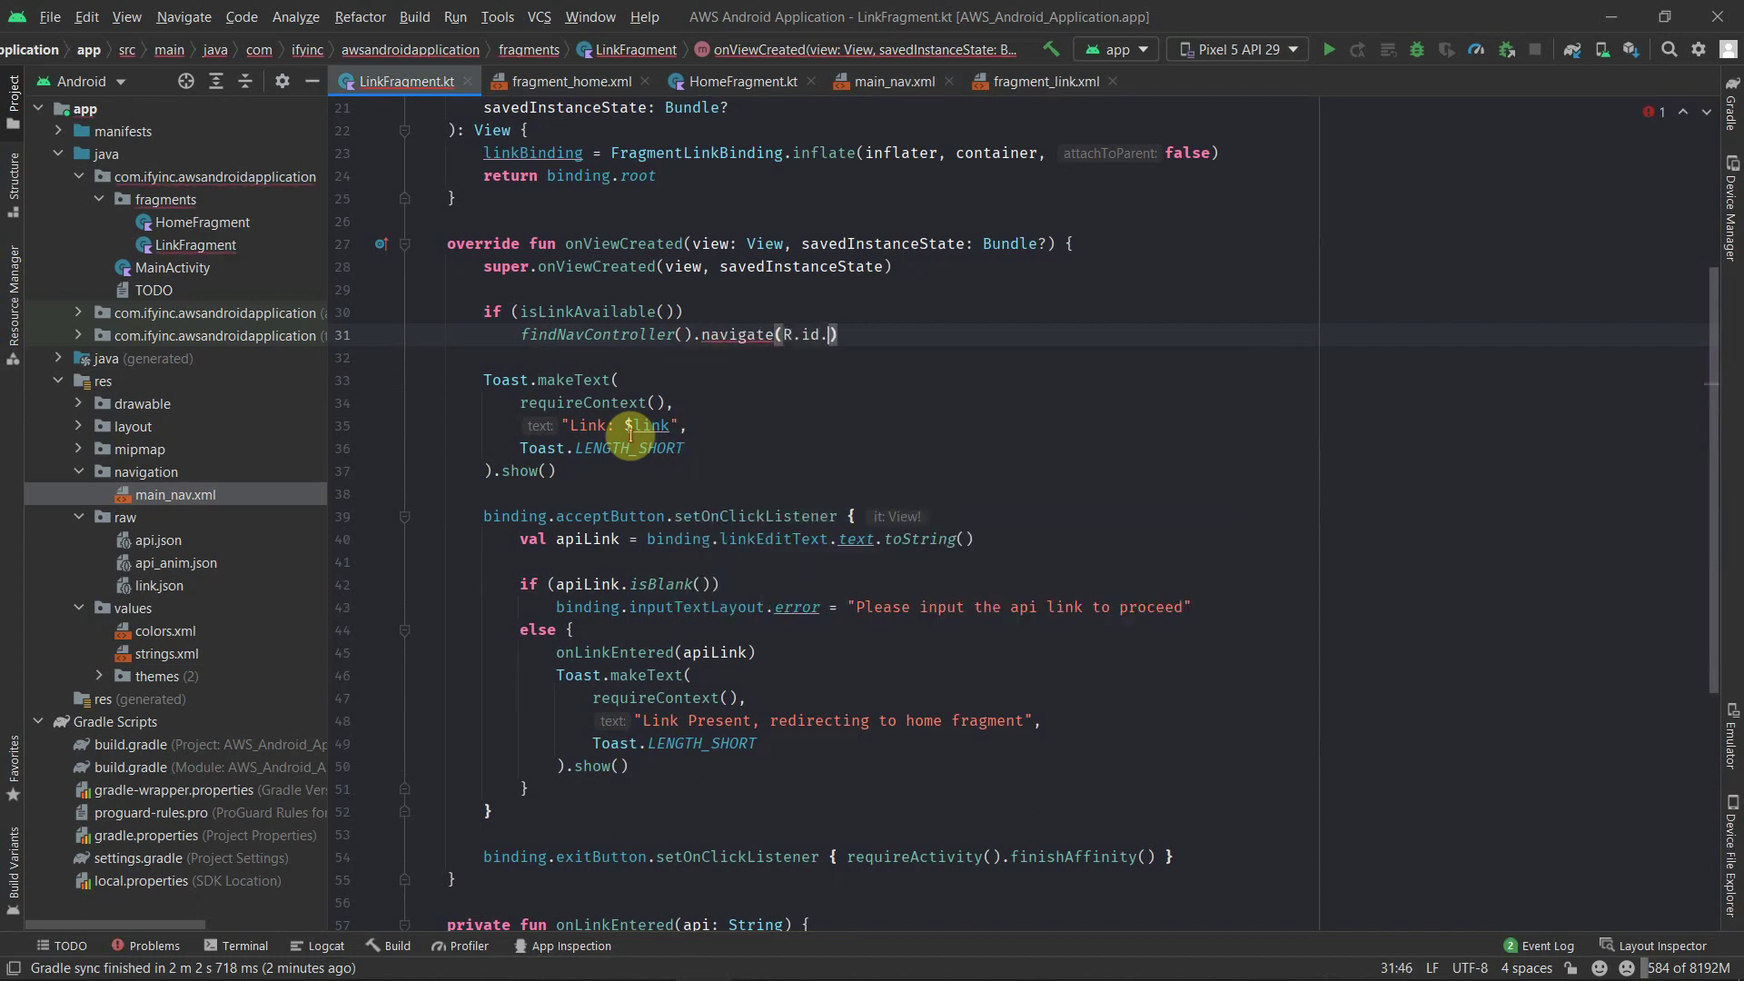
type(".ac")
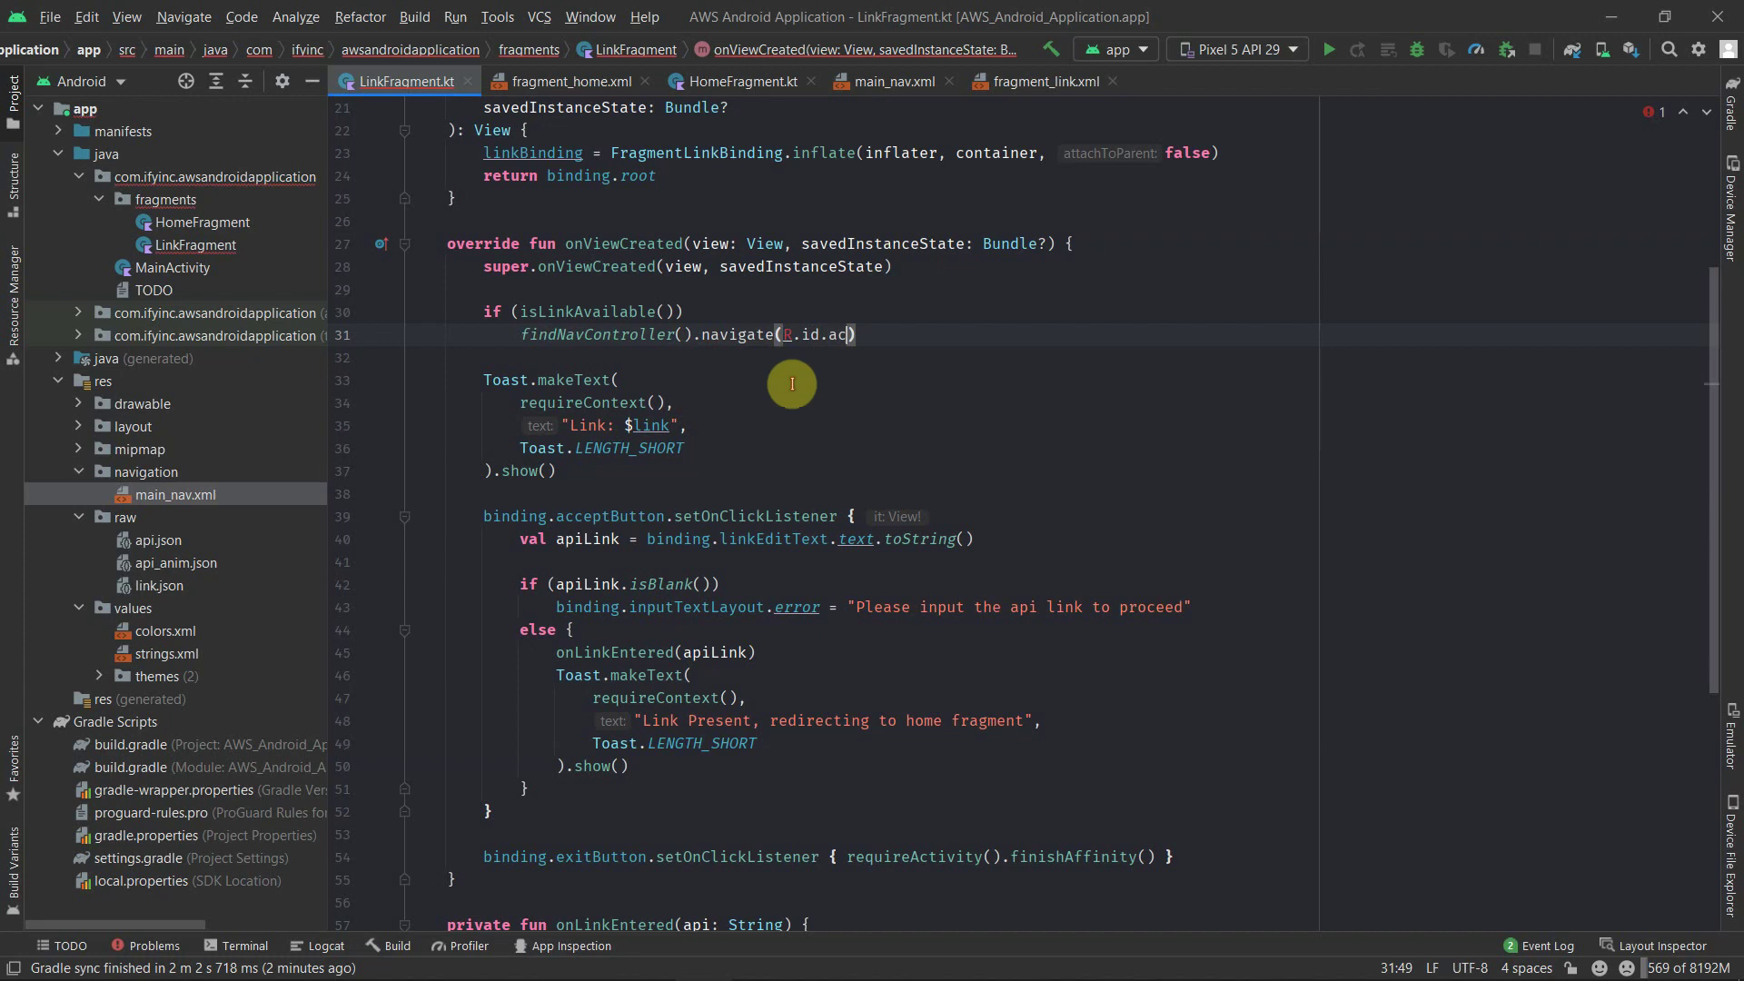
left_click(787, 333)
key("alt+Return")
key("Escape")
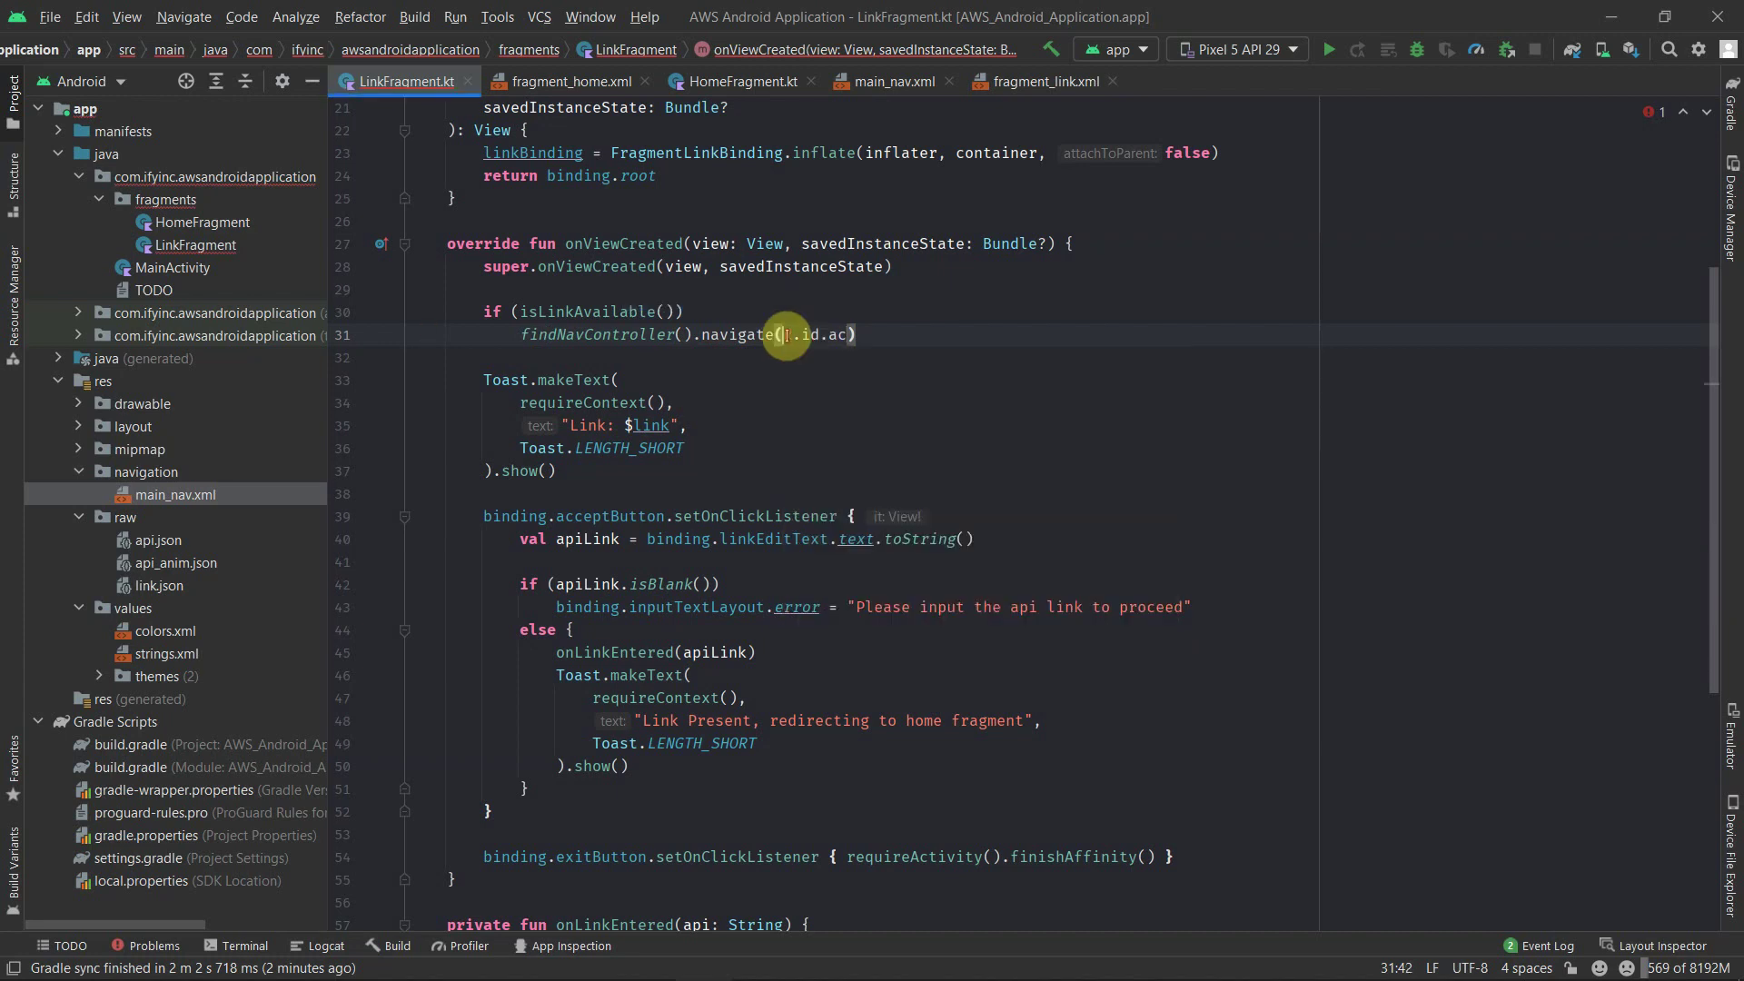
left_click(847, 333)
type("tion")
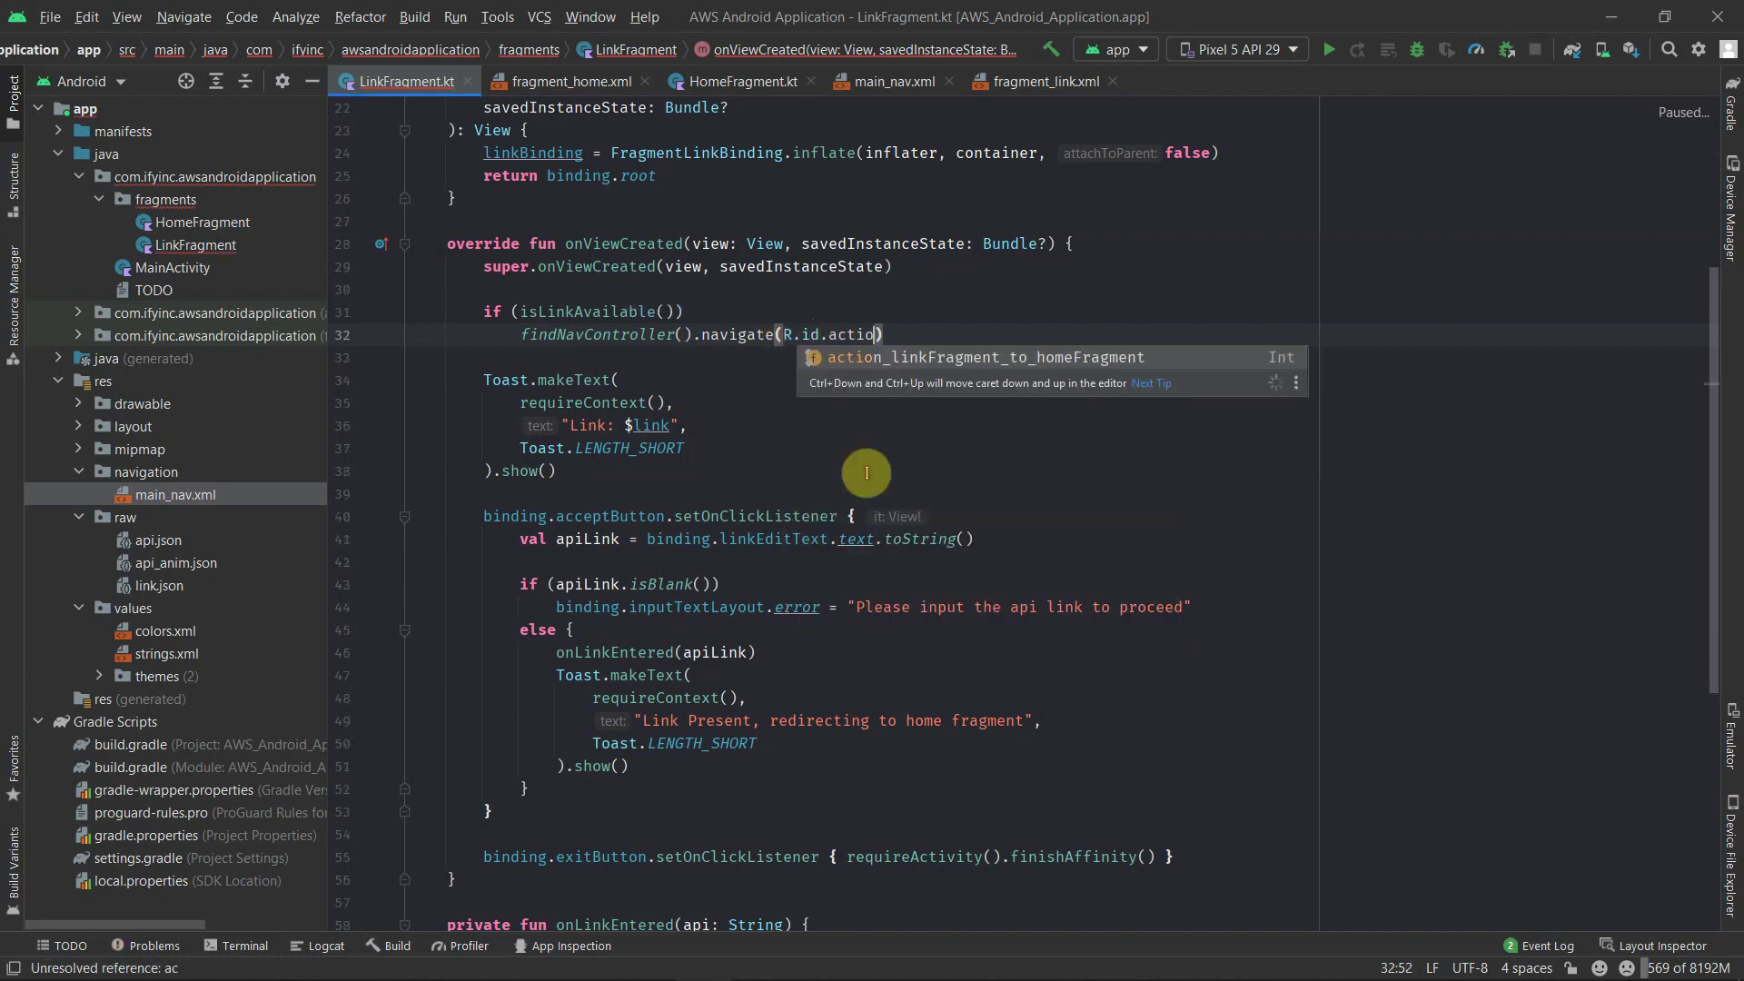
key("Return")
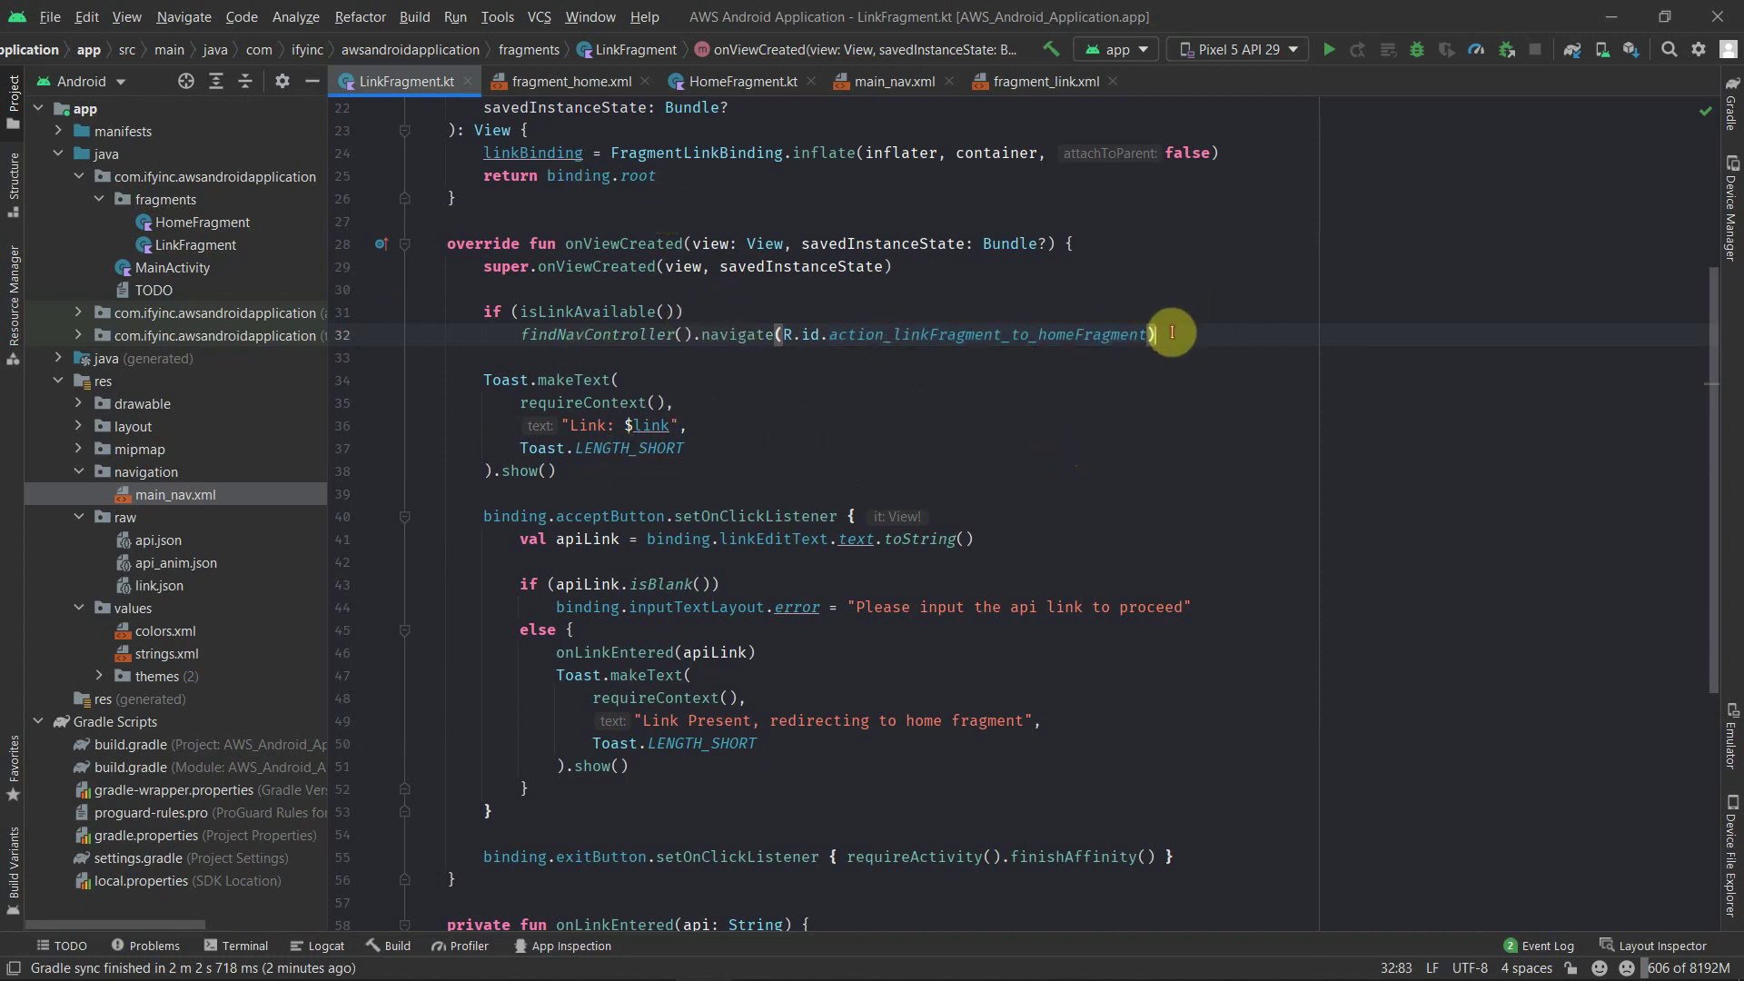
mouse_move(1159, 334)
left_mouse_down()
mouse_move(515, 316)
mouse_move(518, 335)
left_mouse_up()
key("ctrl+c")
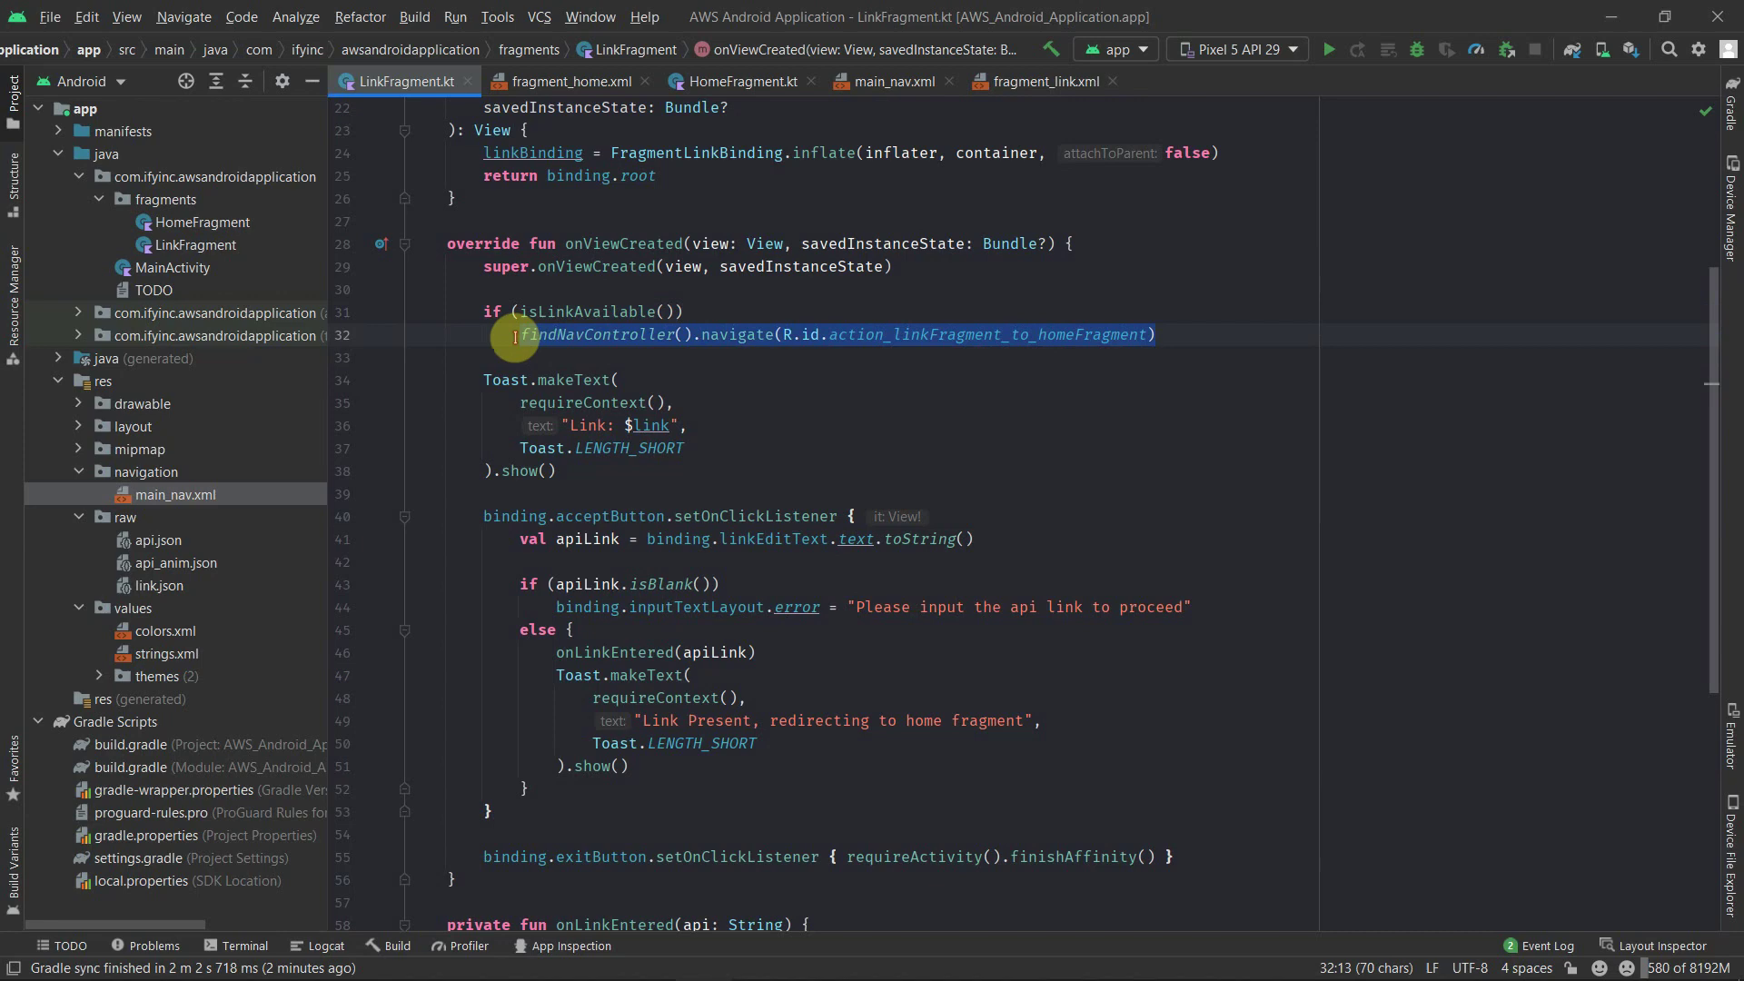
scroll(572, 471, "down", 3)
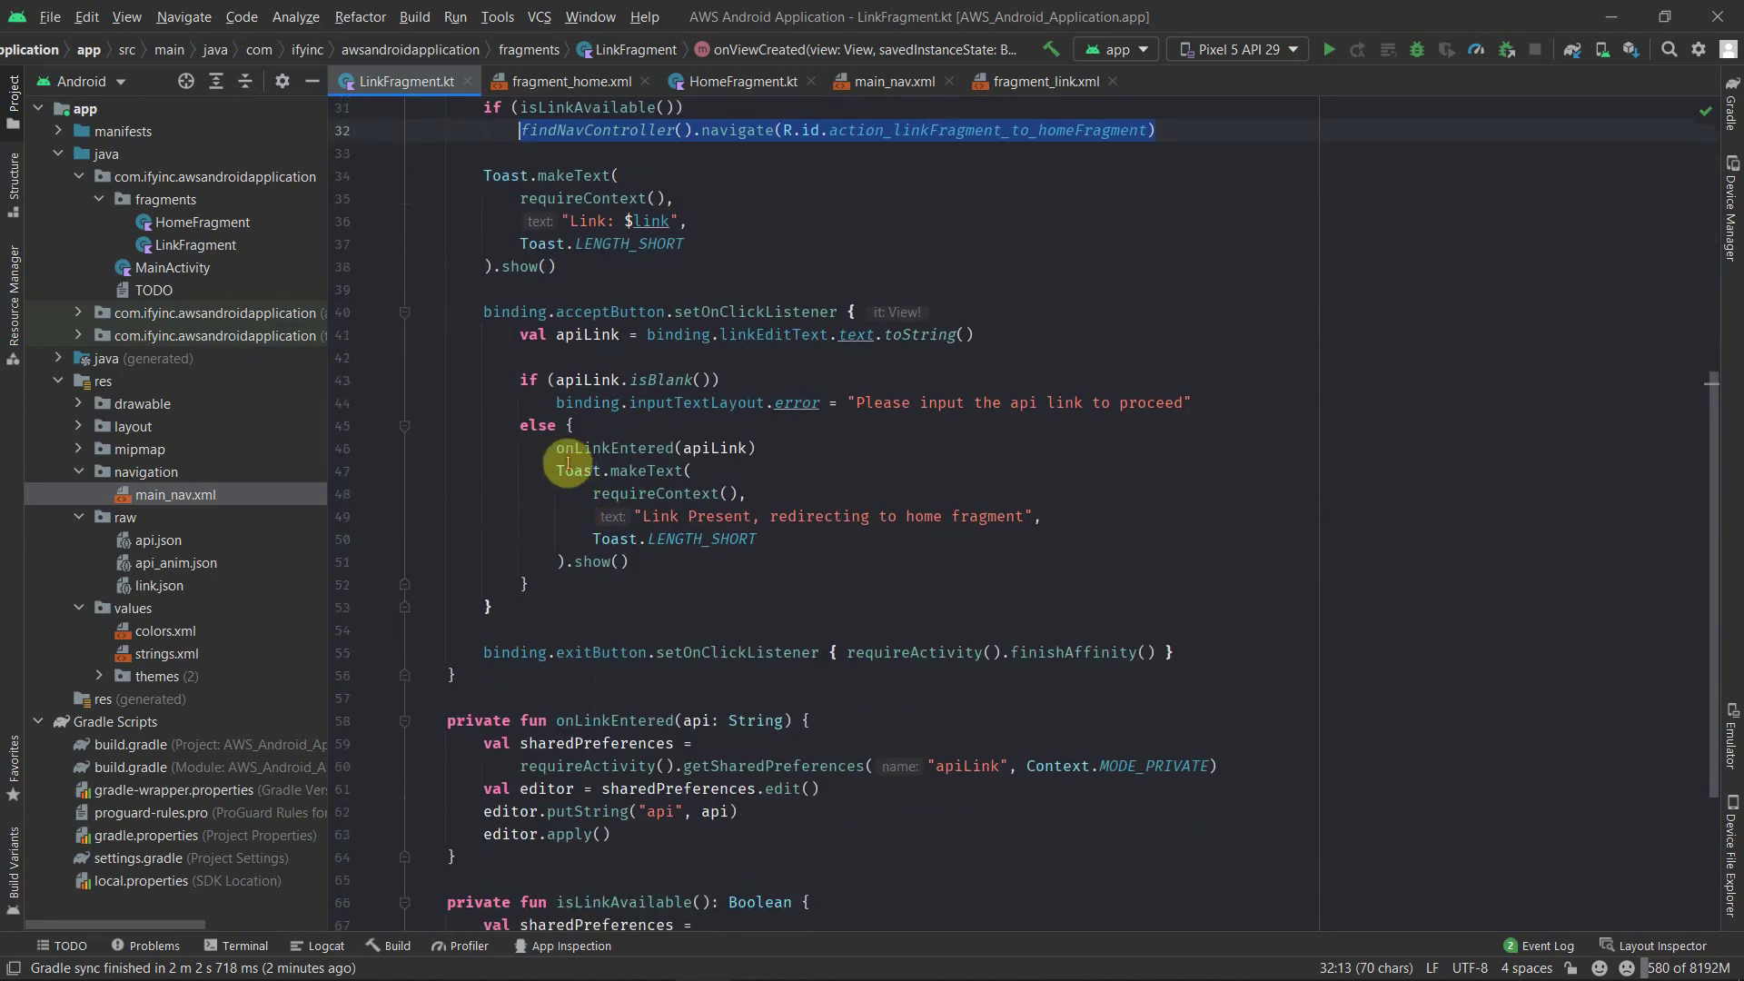
Paste the navigate call over the accept-handler Toast and delete the 'Link: $link' Toast
left_click_drag(555, 471, 648, 559)
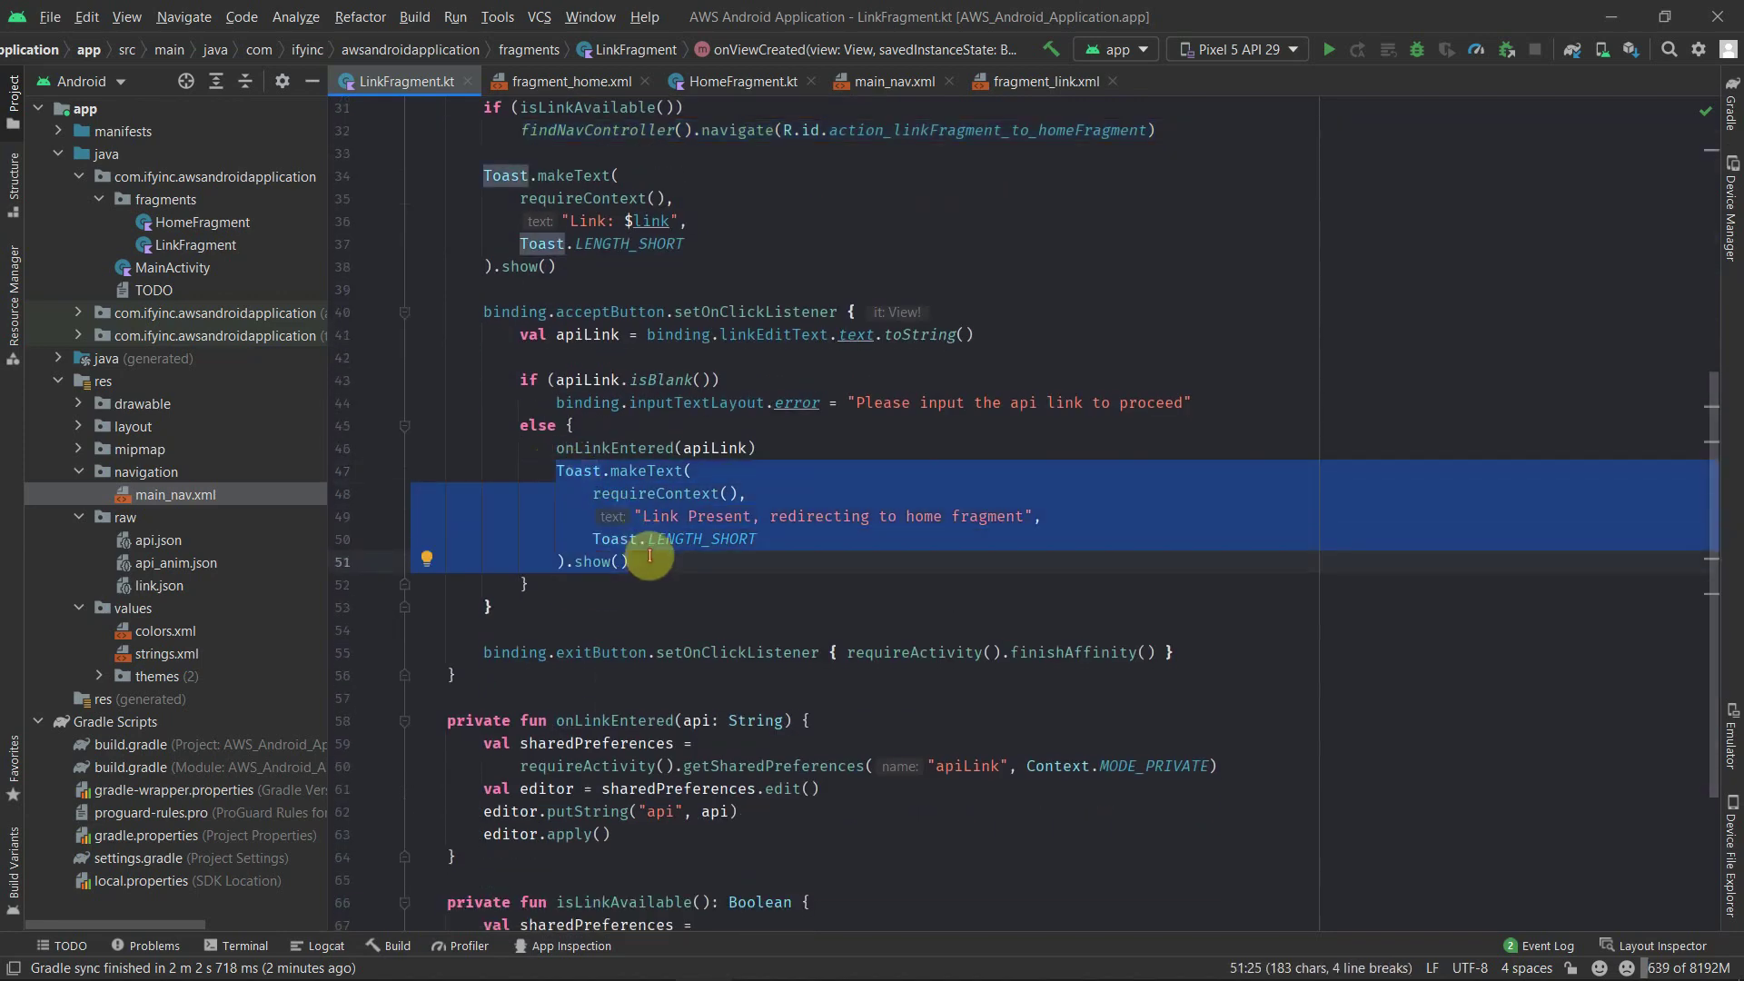
key("ctrl+v")
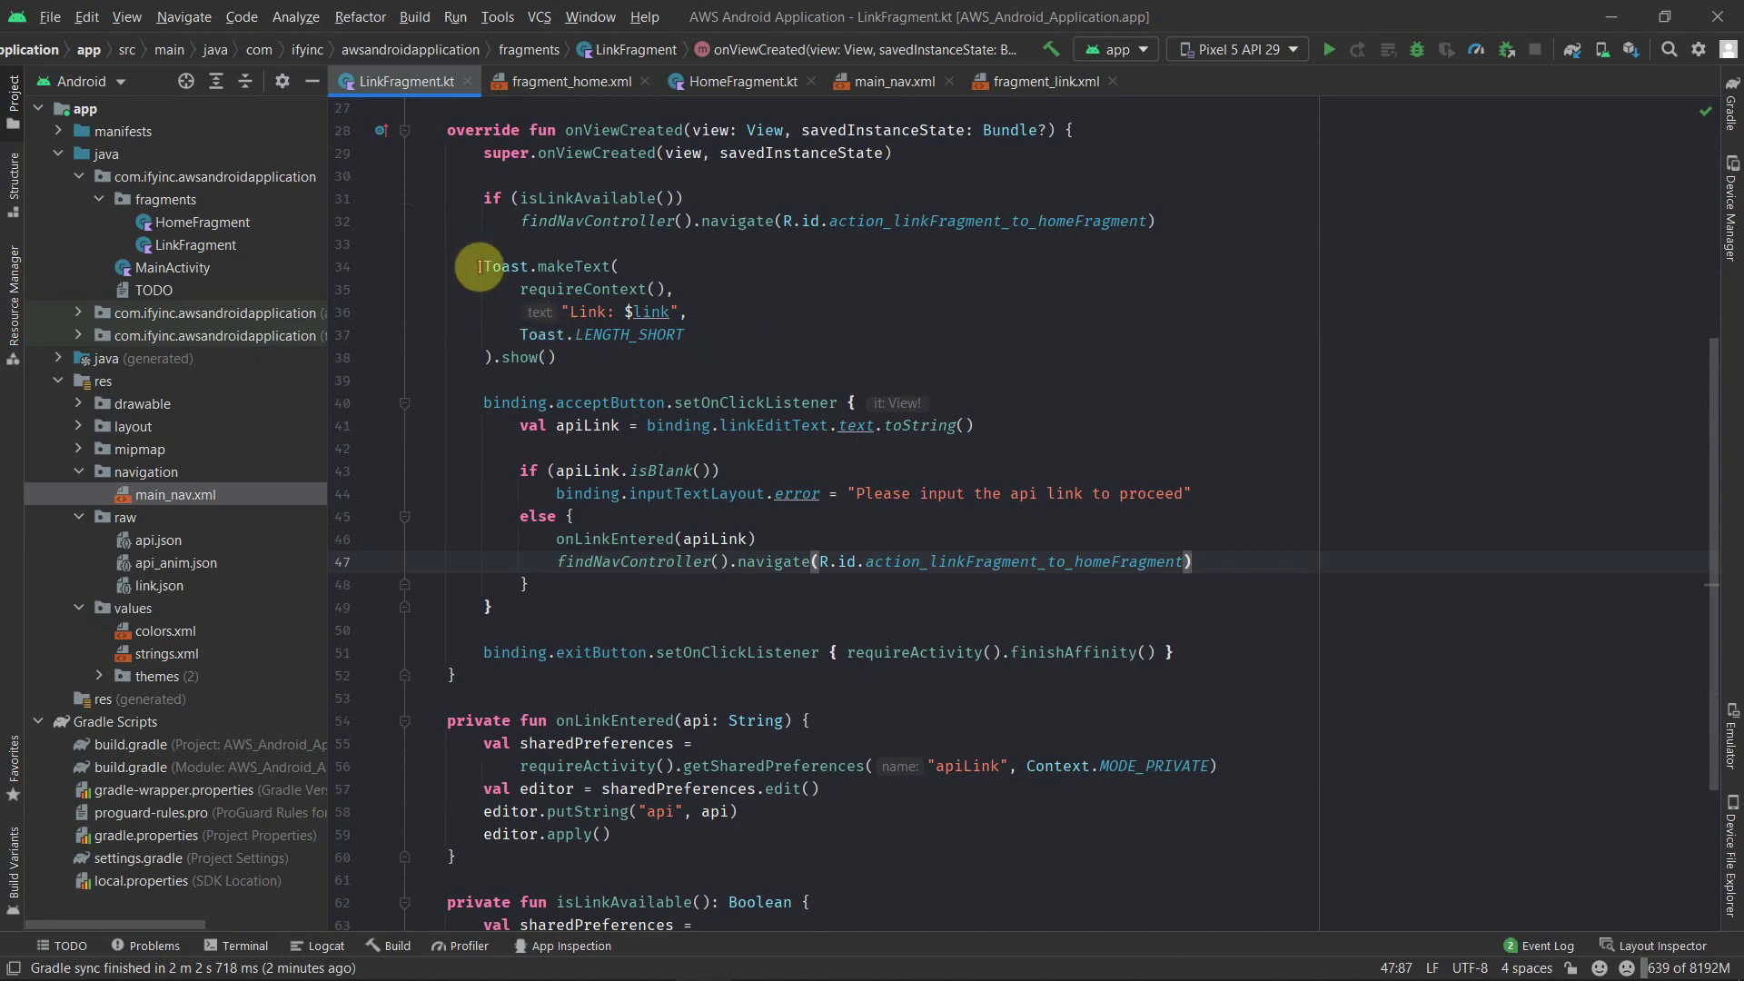
left_click_drag(478, 266, 559, 359)
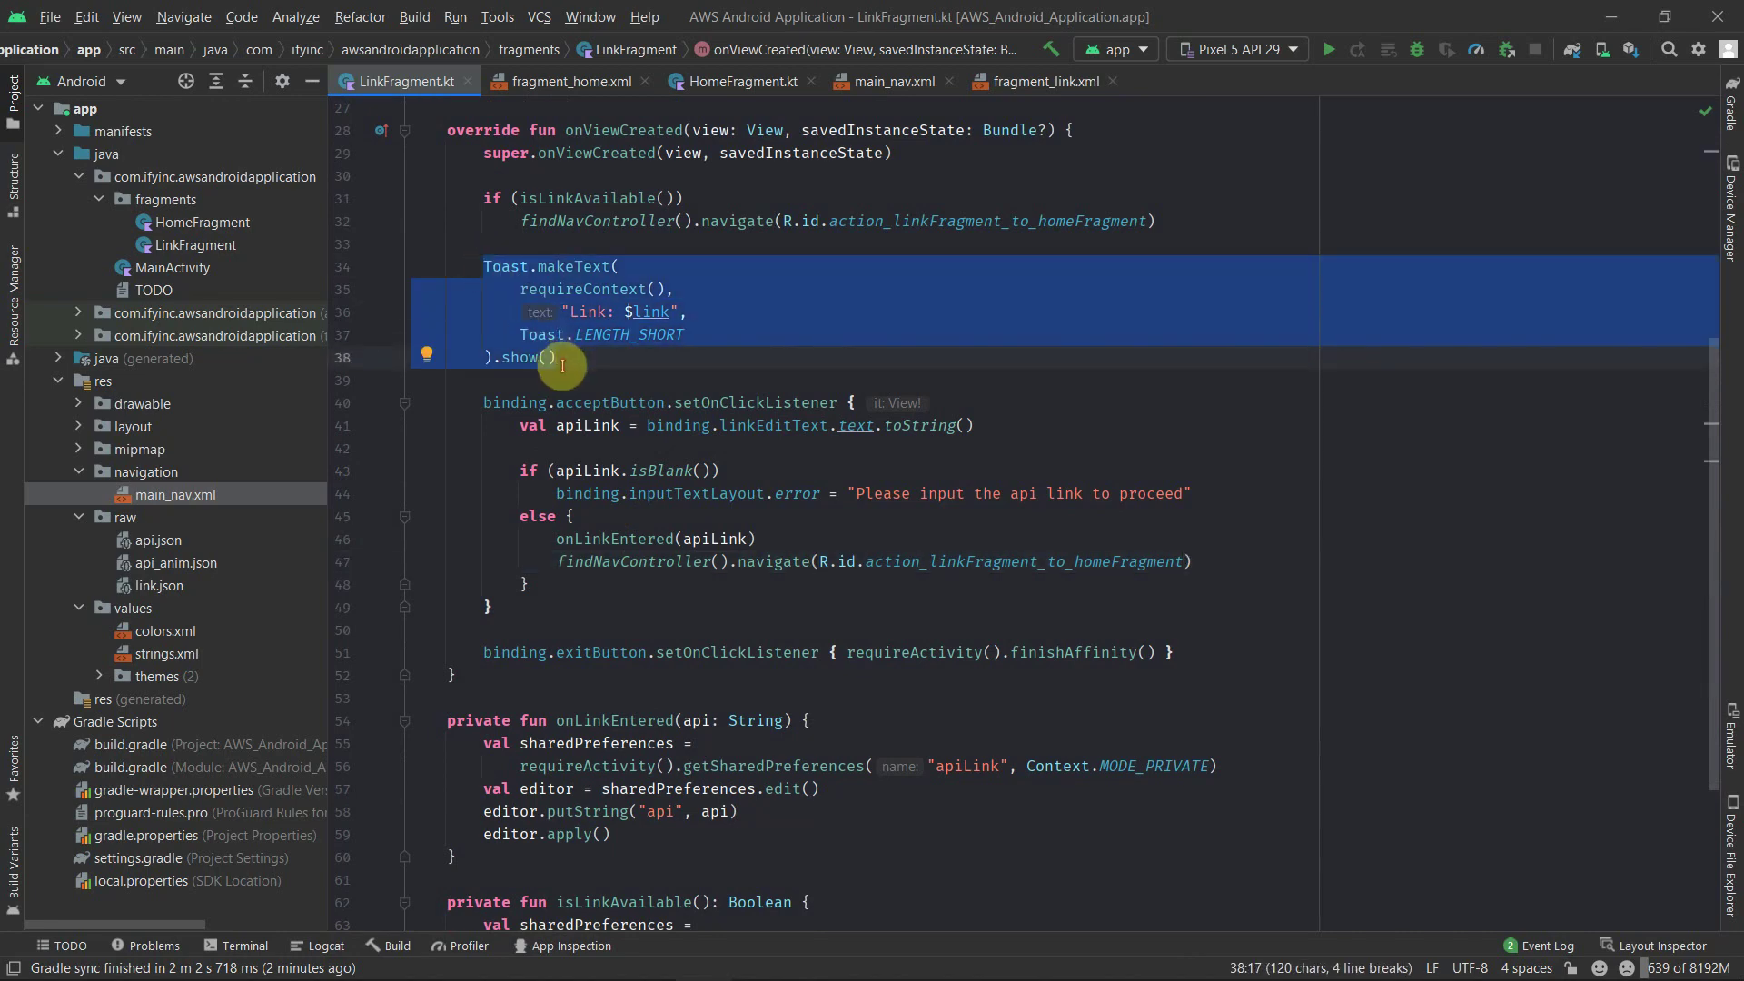
key("Delete")
scroll(641, 504, "down", 3)
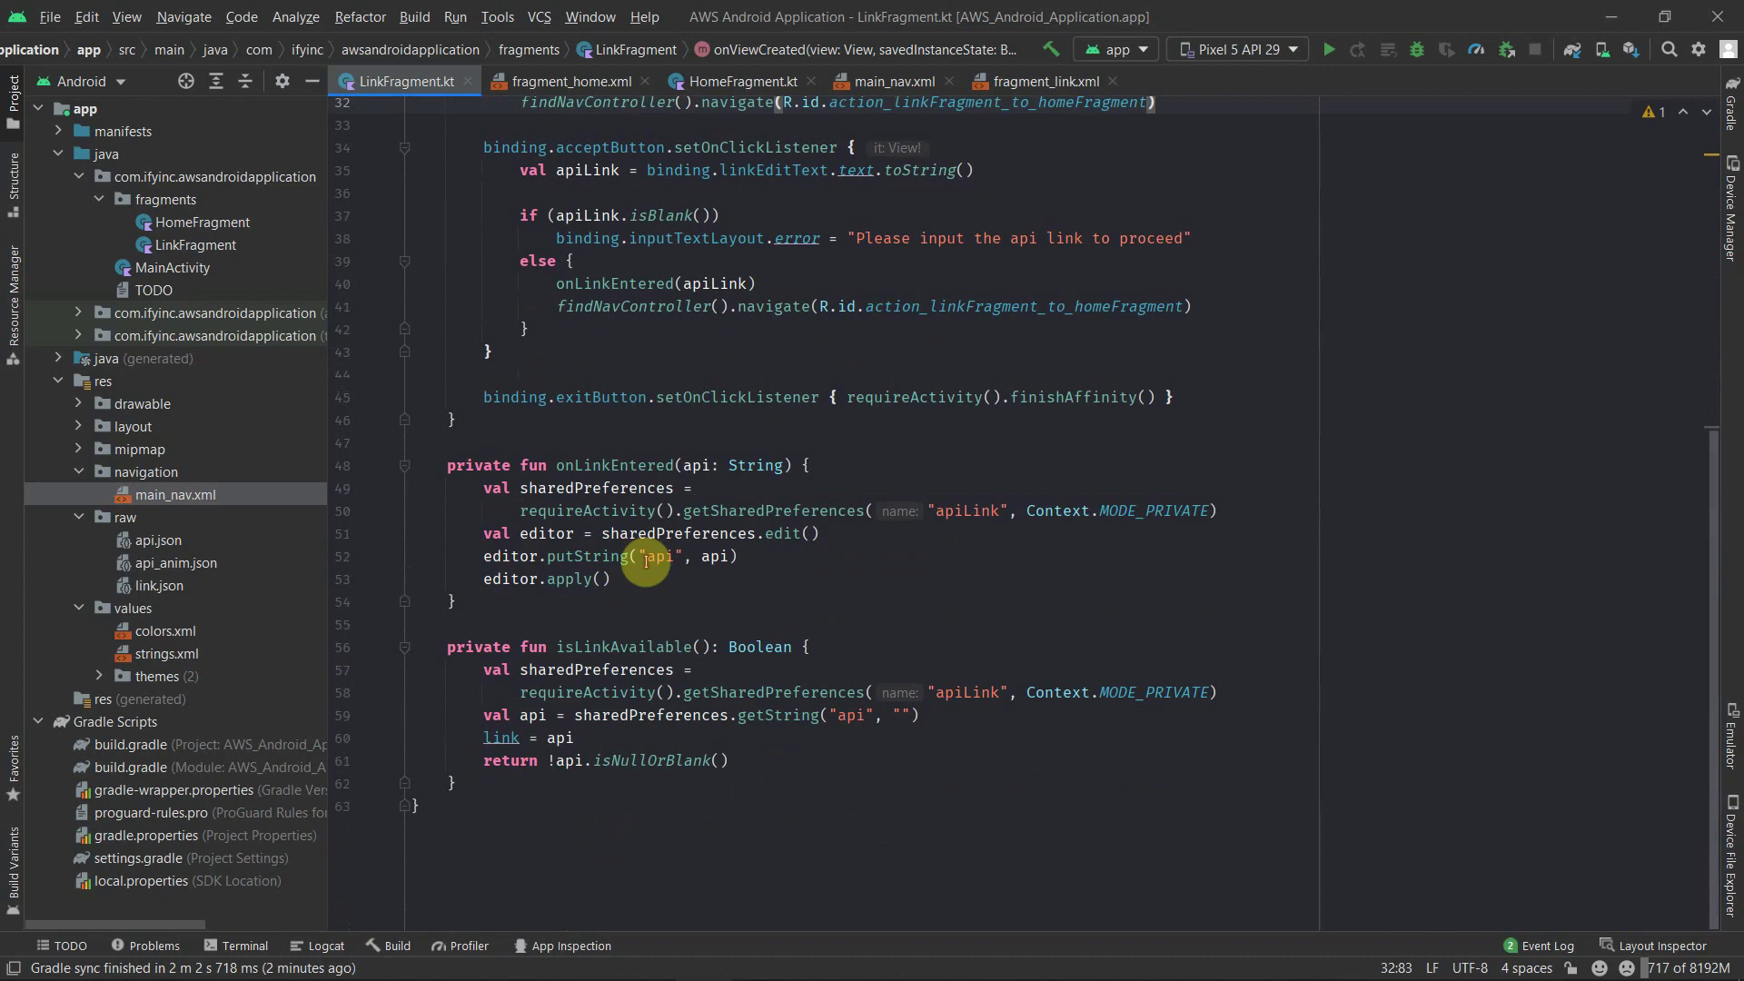
scroll(794, 624, "up", 3)
scroll(795, 546, "up", 2)
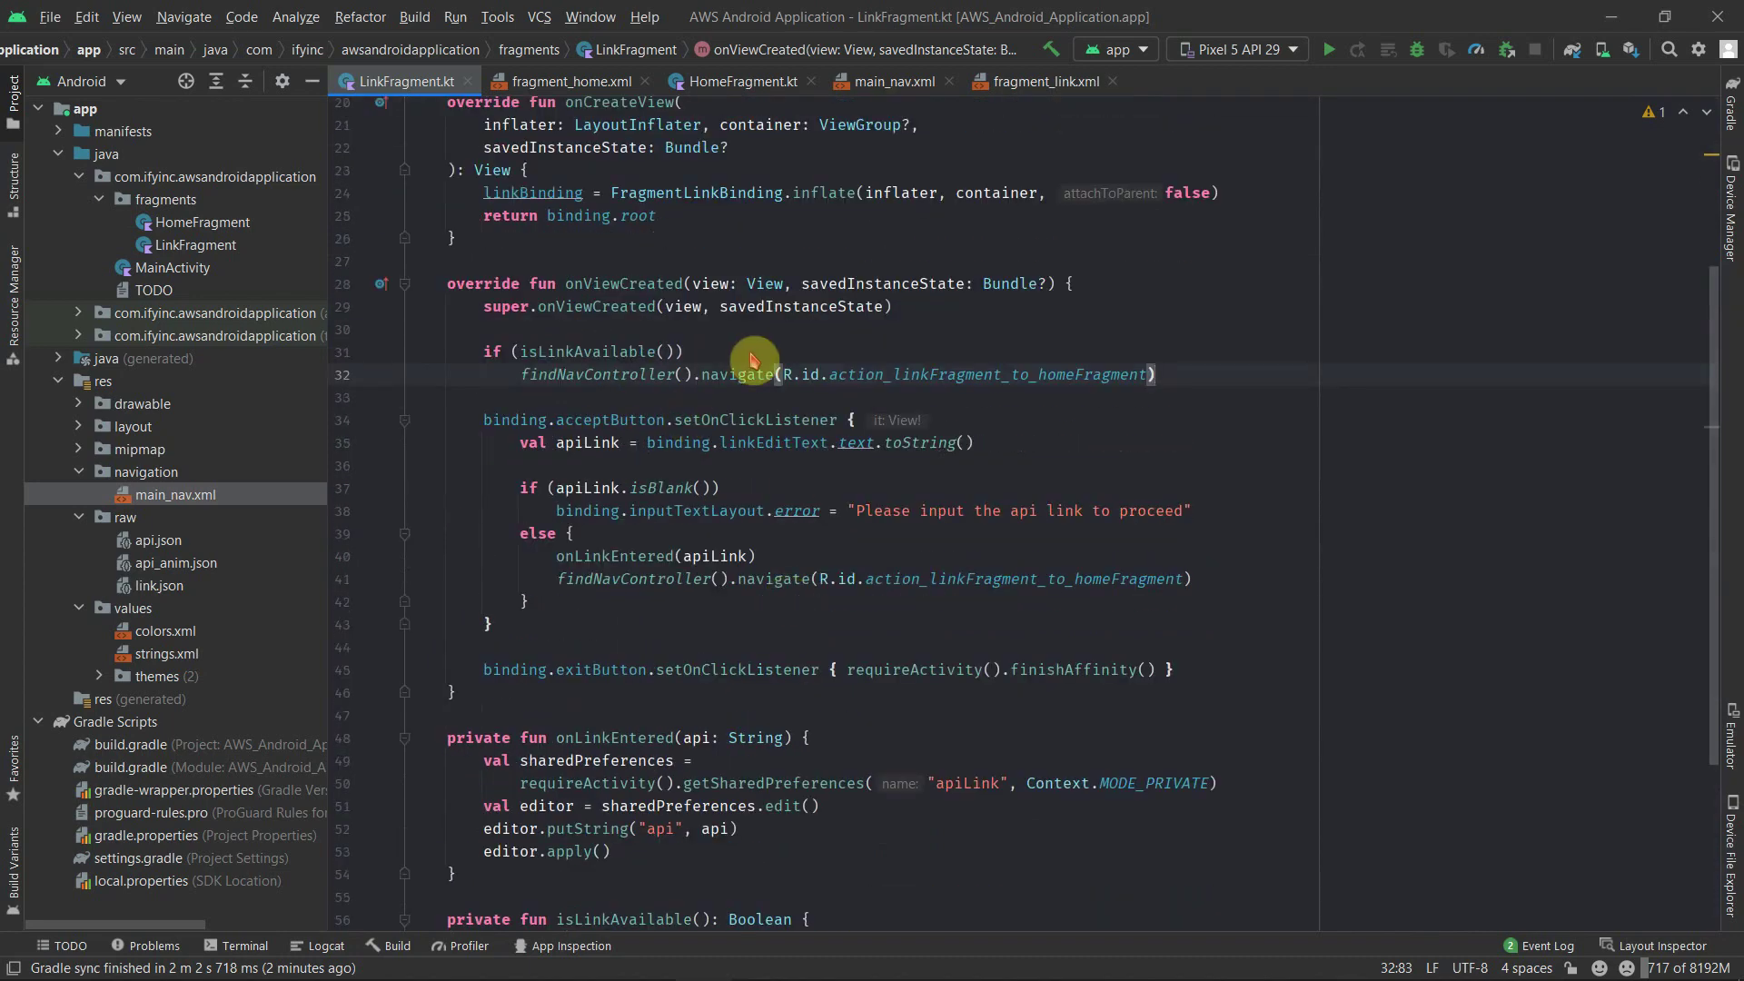
scroll(726, 259, "up", 3)
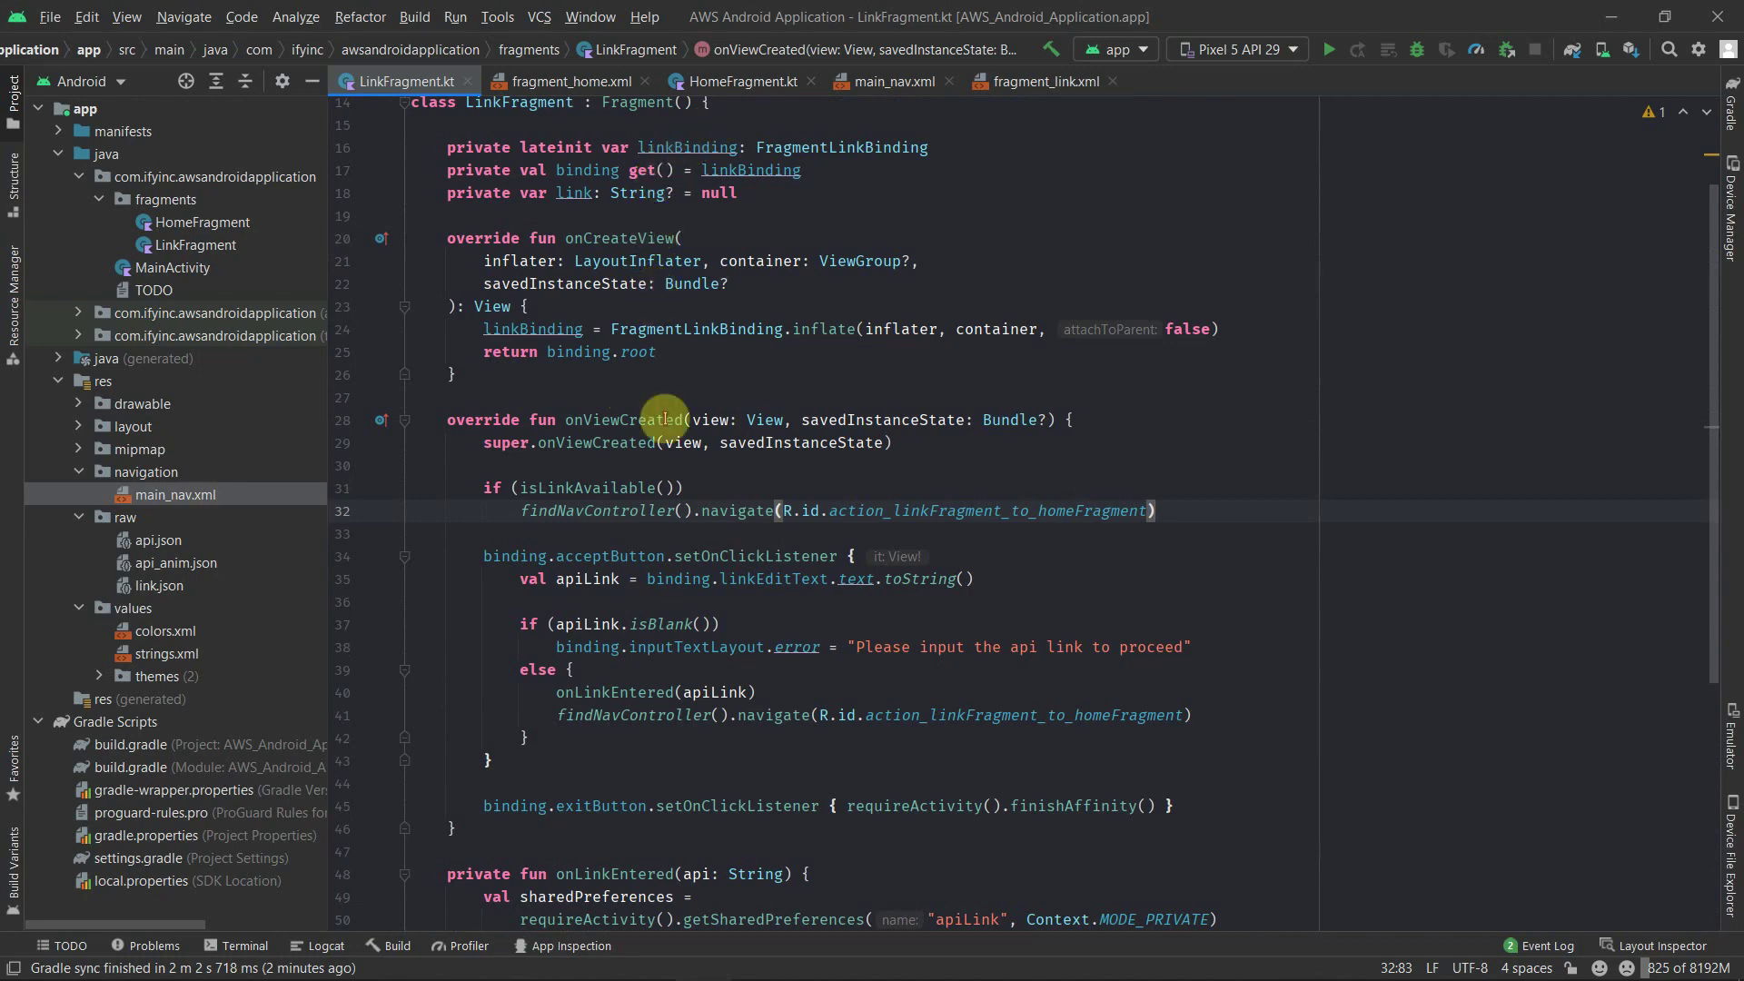
Check the isLinkAvailable branch and the else-branch navigation code by selecting each part
double_click(574, 489)
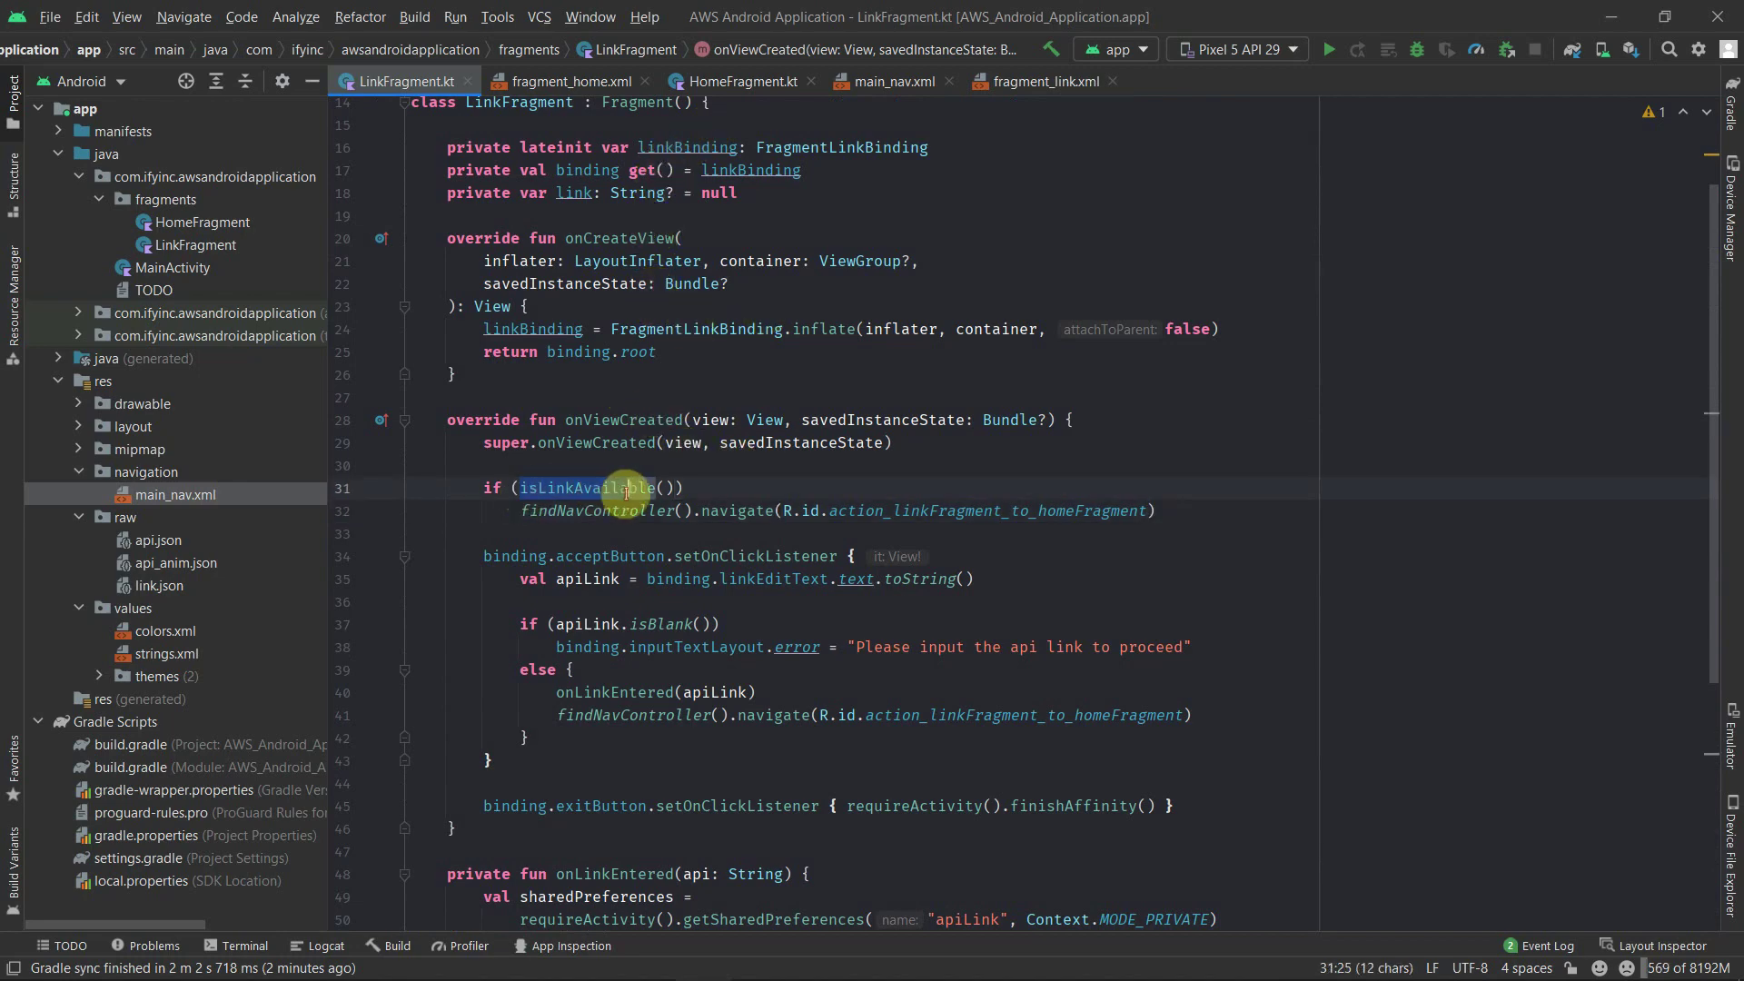
double_click(601, 511)
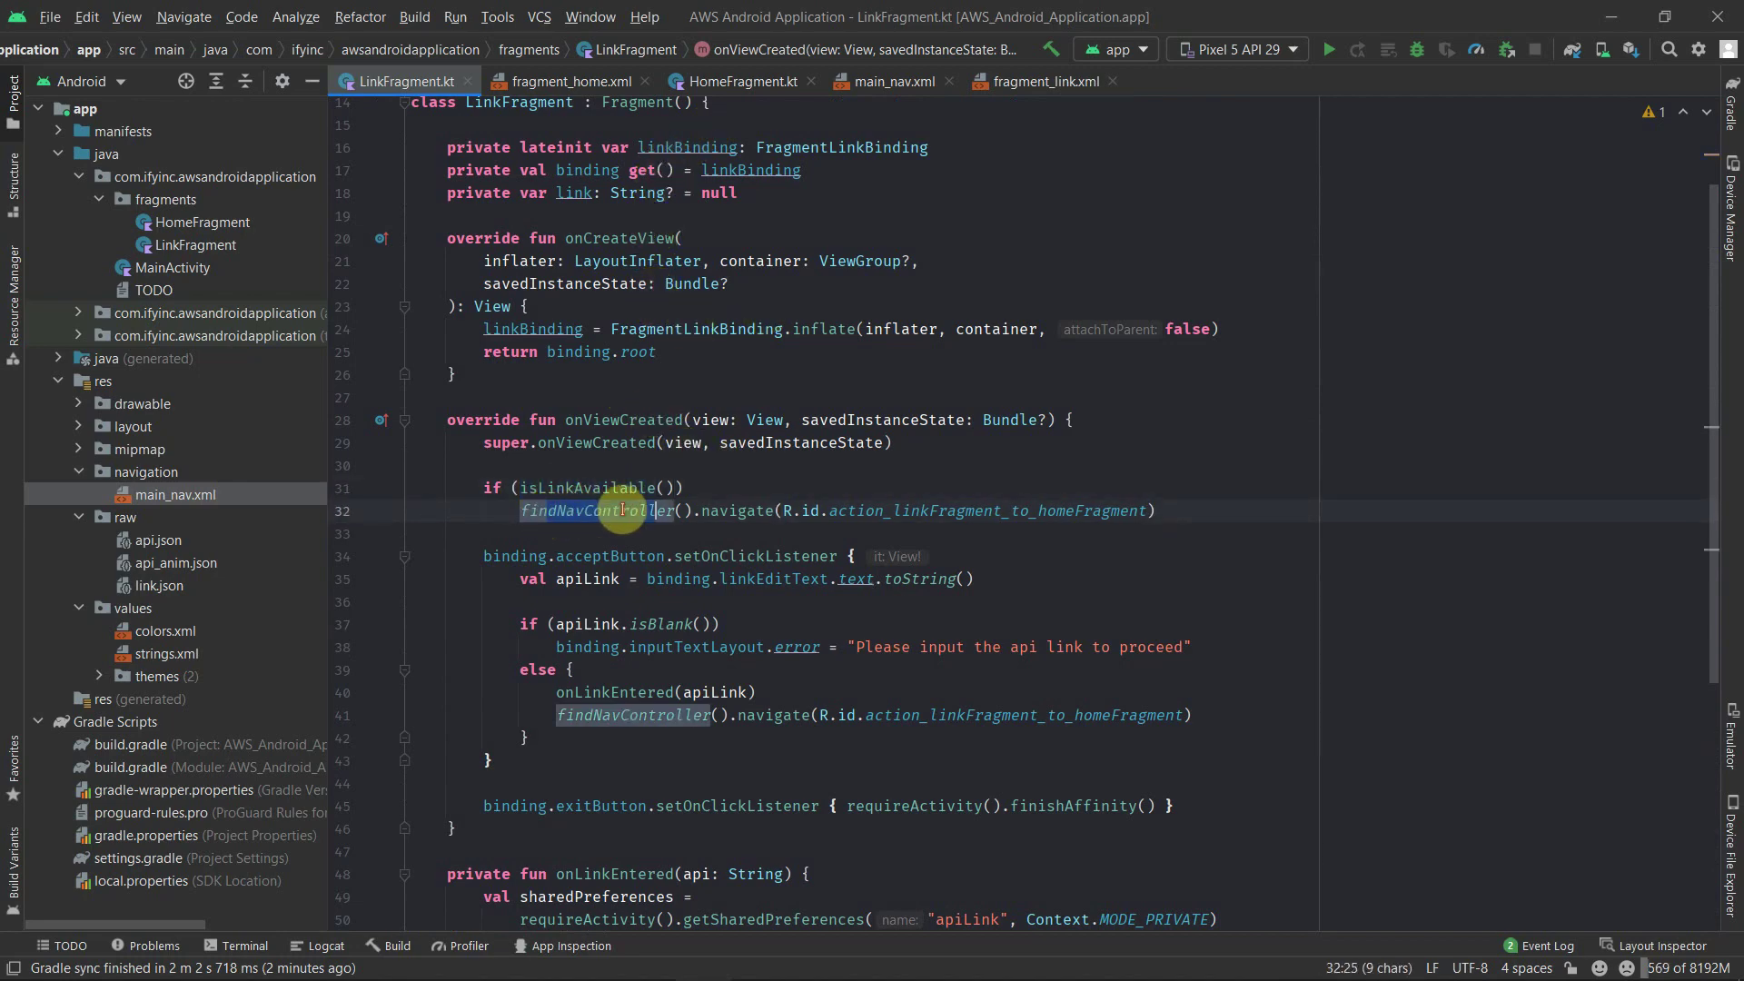
left_click_drag(688, 510, 1101, 510)
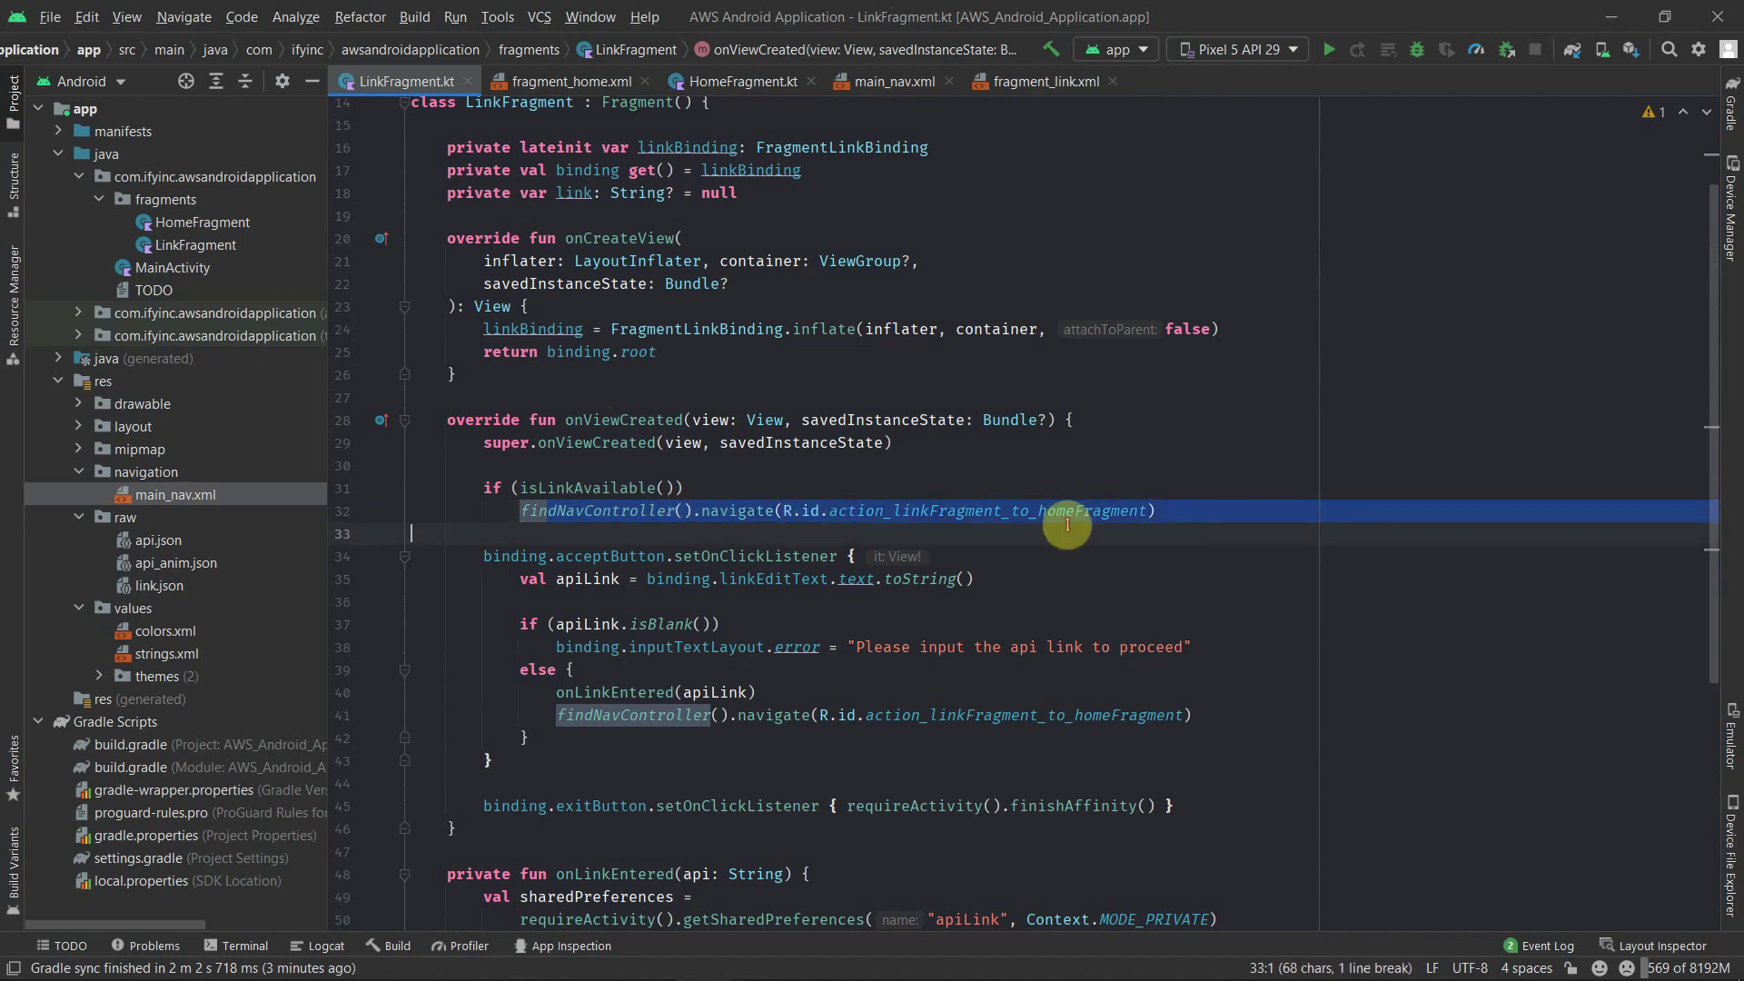
left_click(1208, 515)
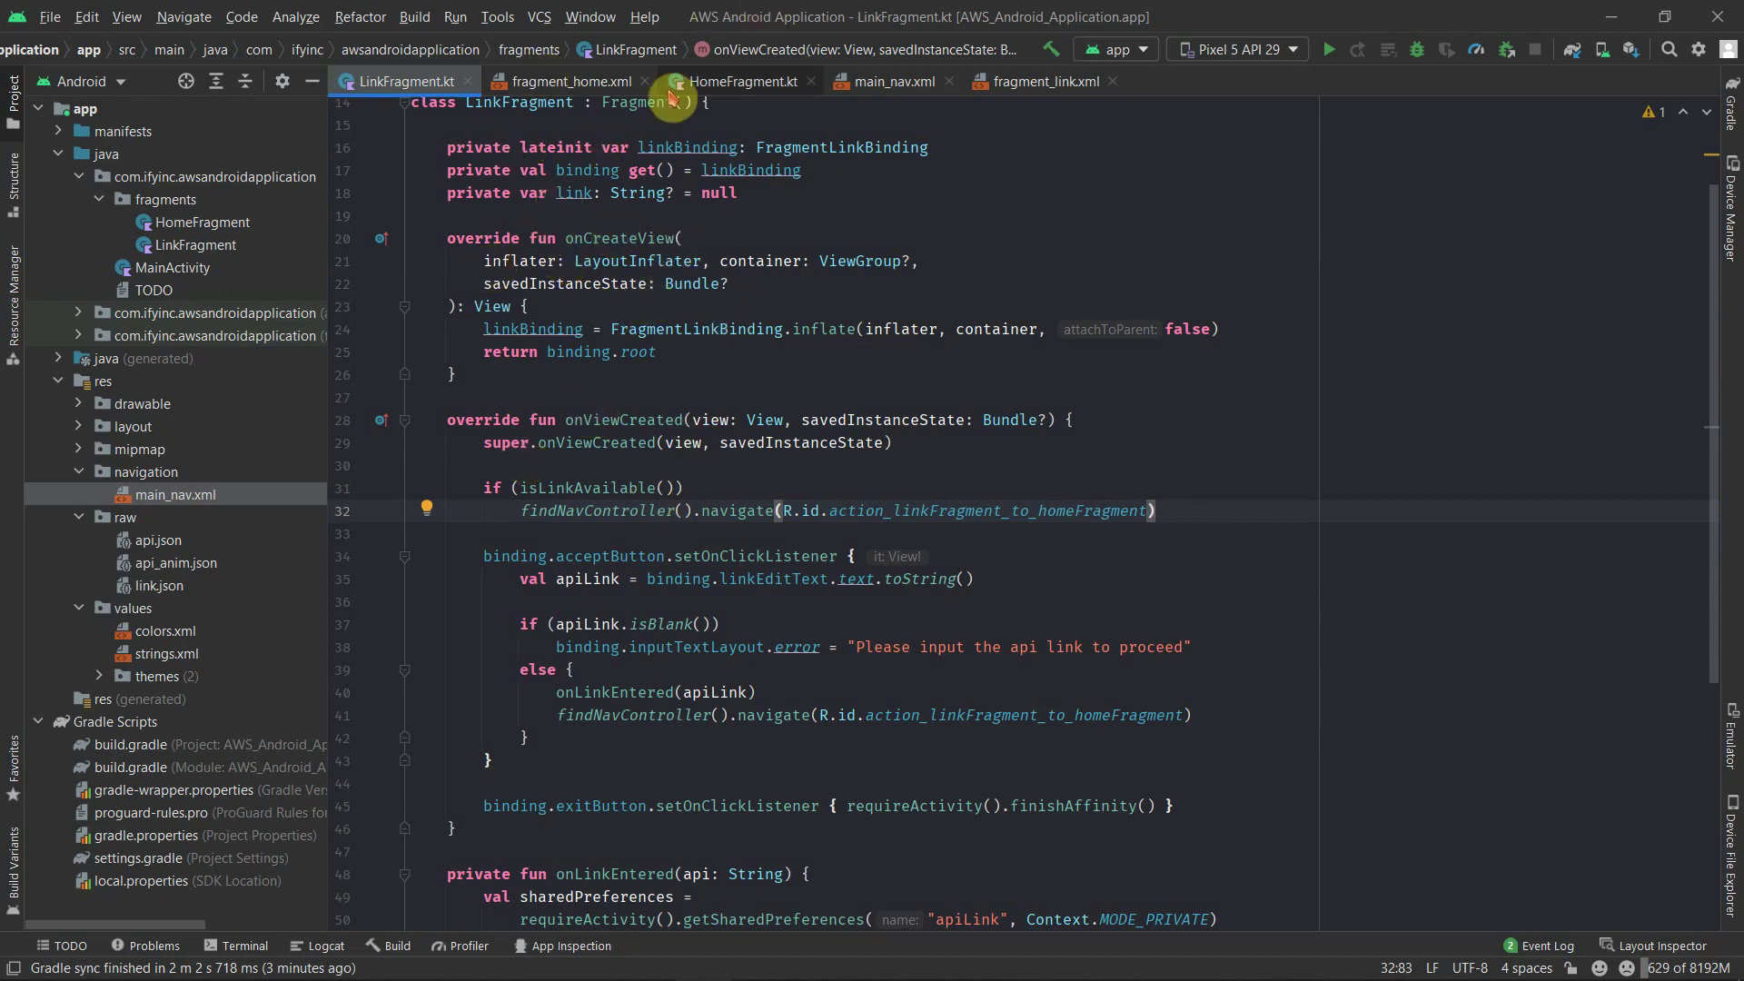
scroll(506, 502, "down", 1)
scroll(506, 501, "down", 2)
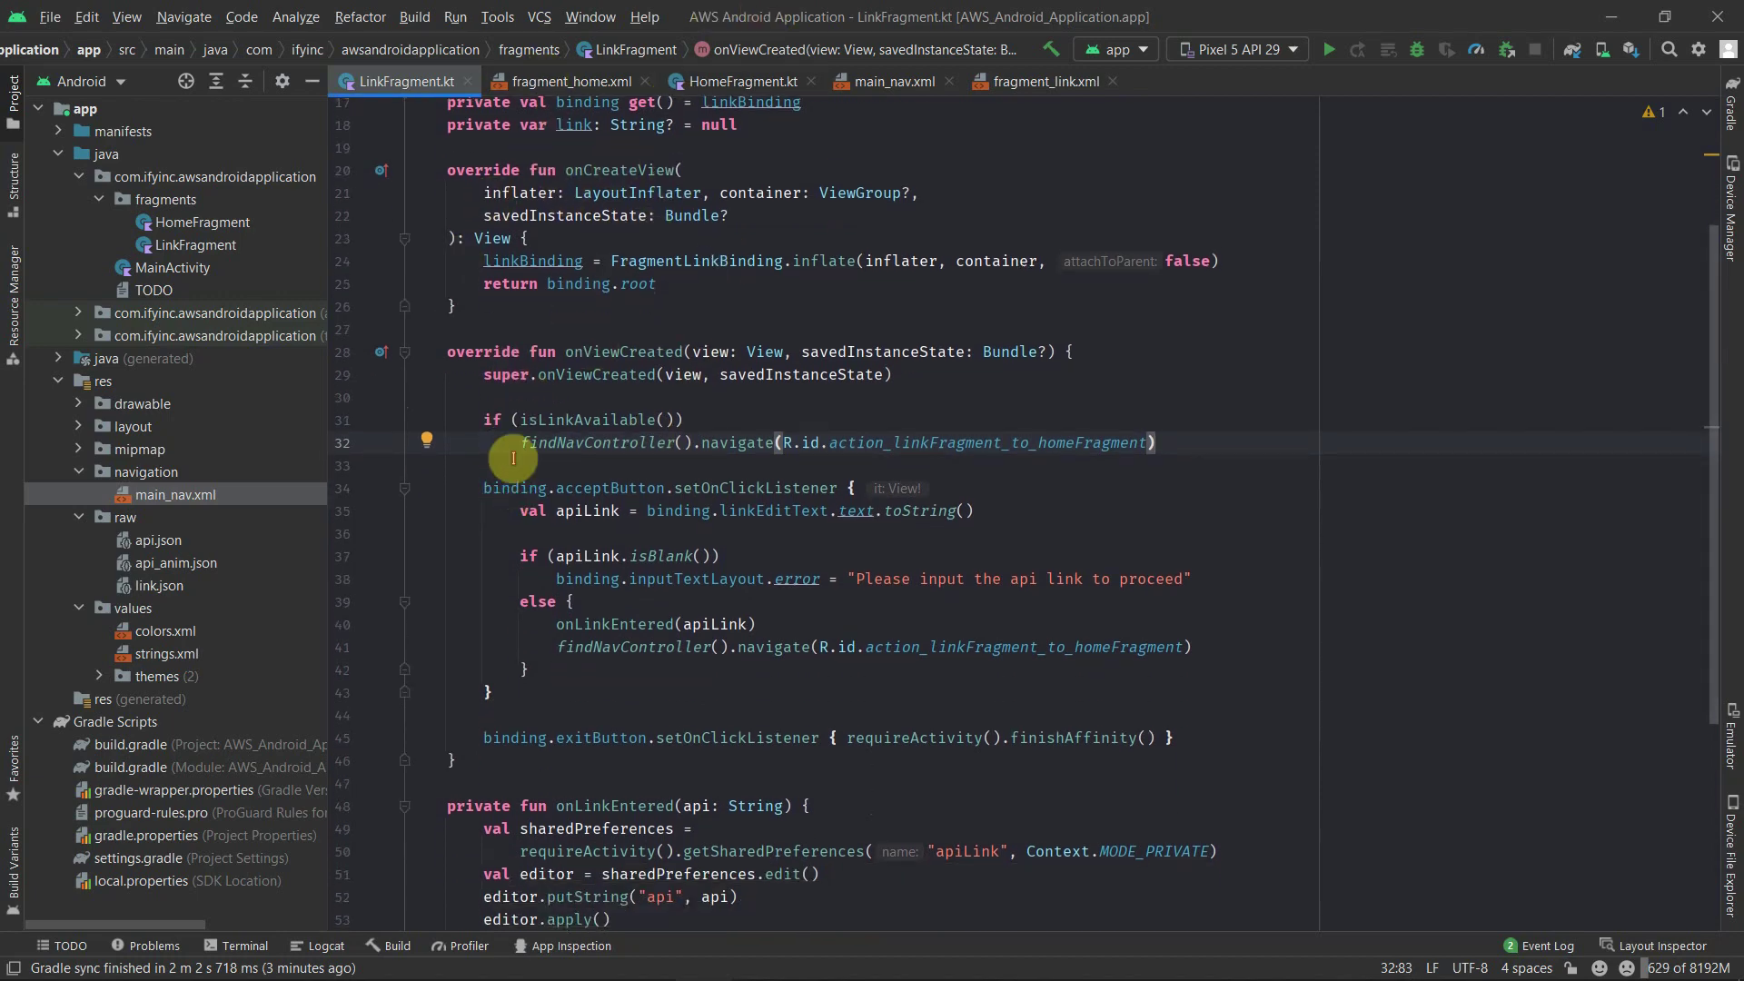
scroll(512, 464, "down", 3)
left_click_drag(519, 379, 613, 533)
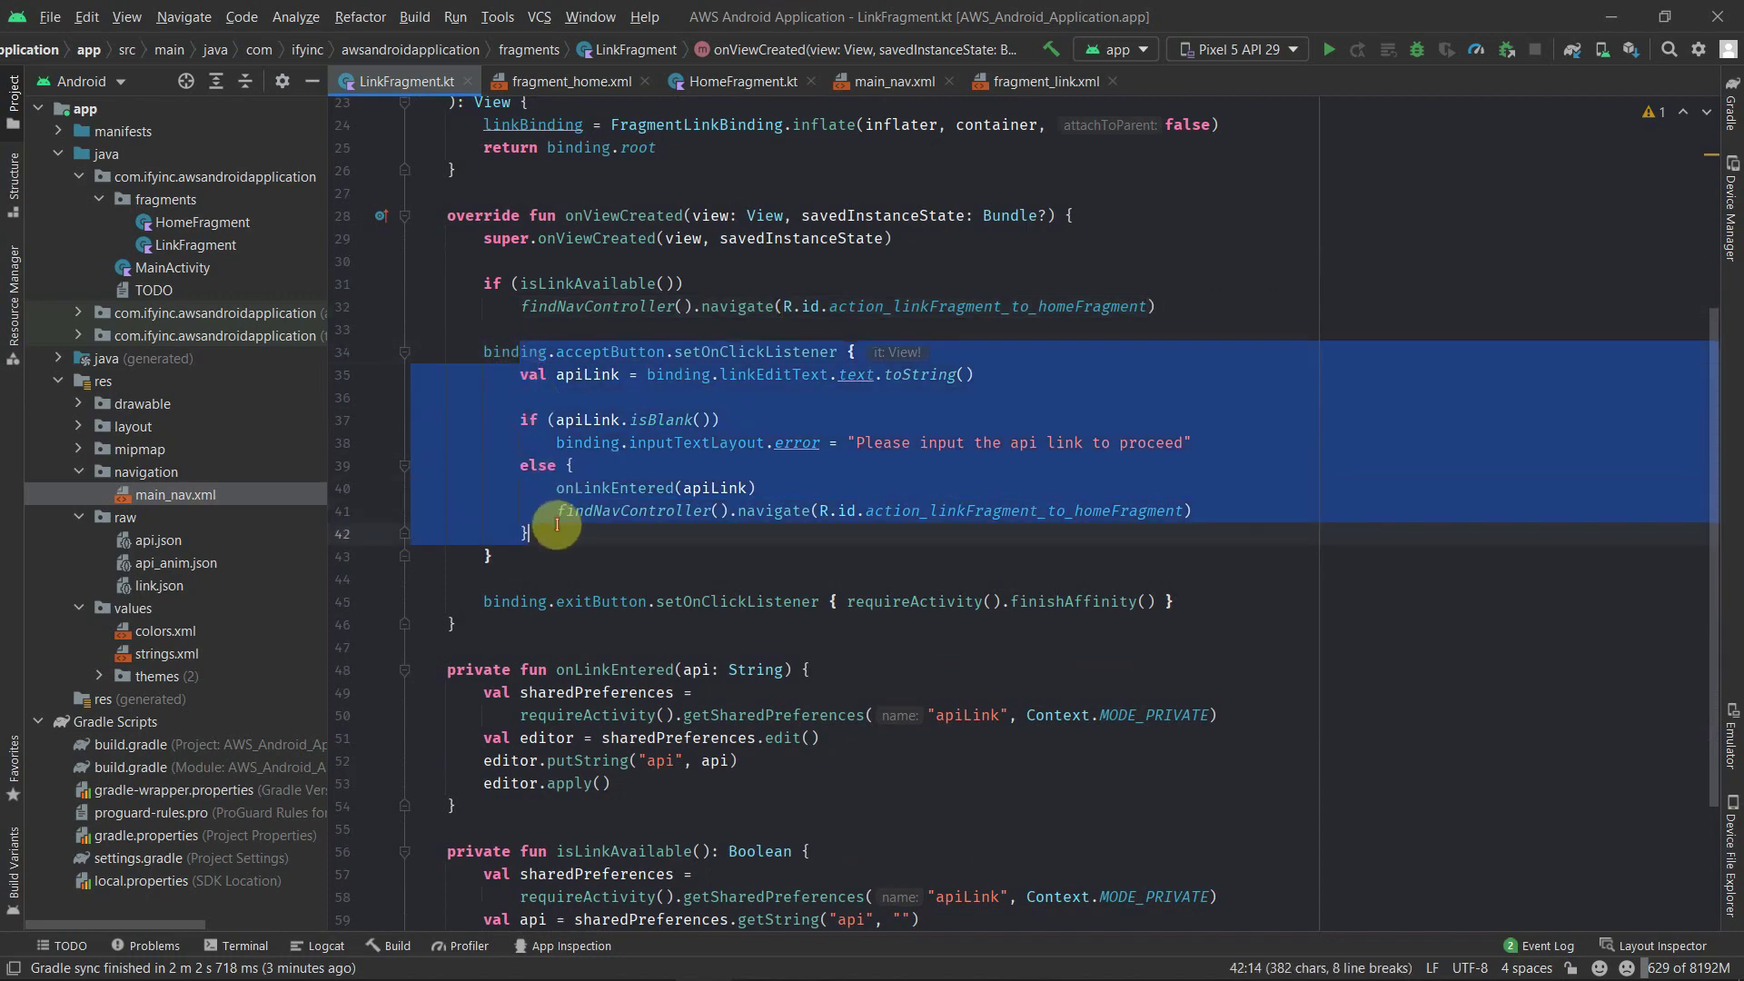
left_click(614, 531)
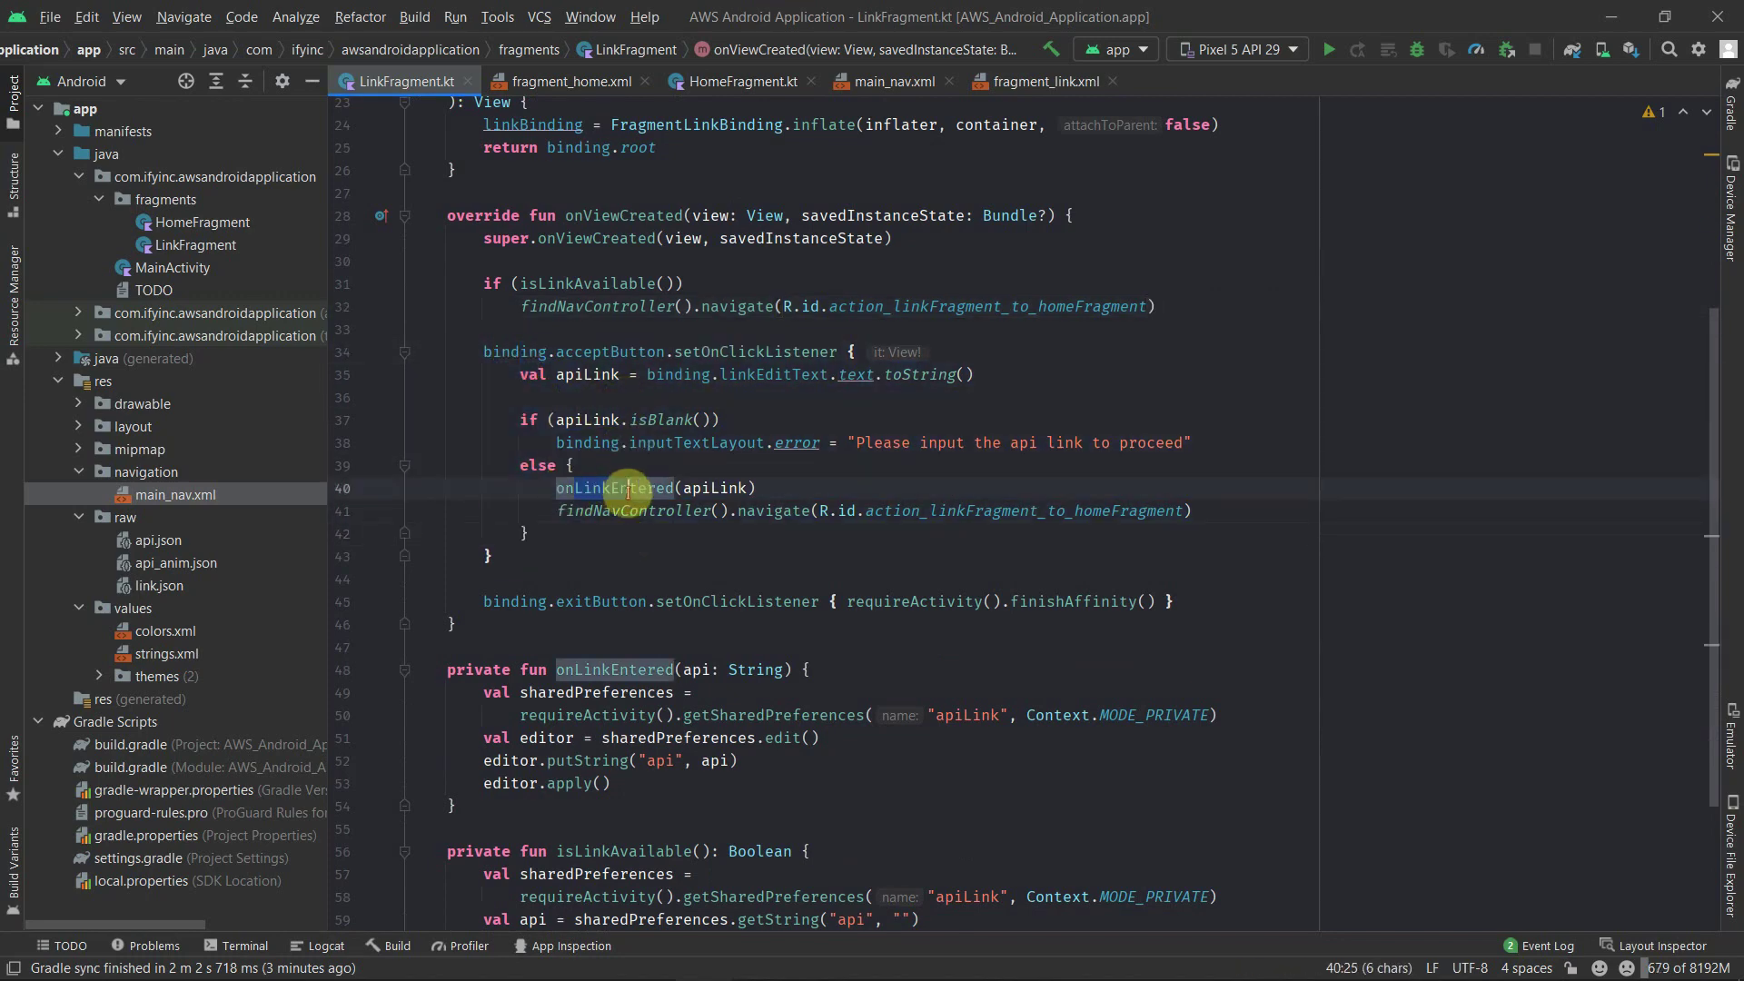
left_click_drag(558, 487, 642, 511)
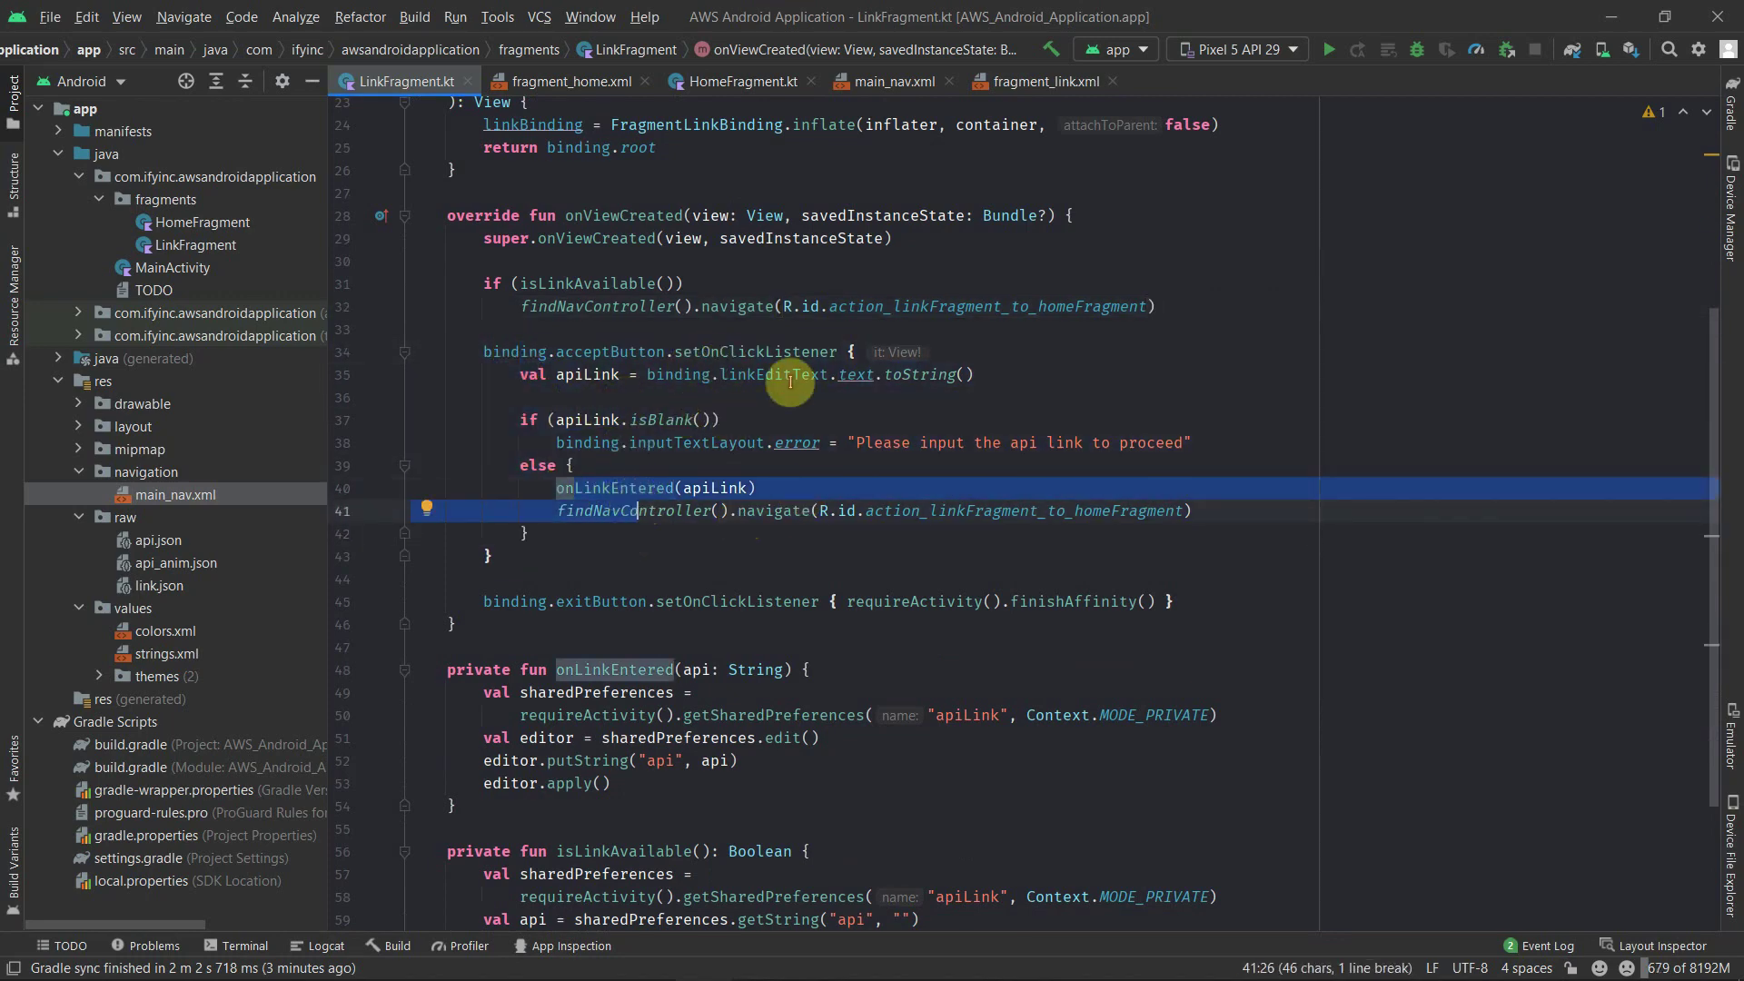
left_click(640, 545)
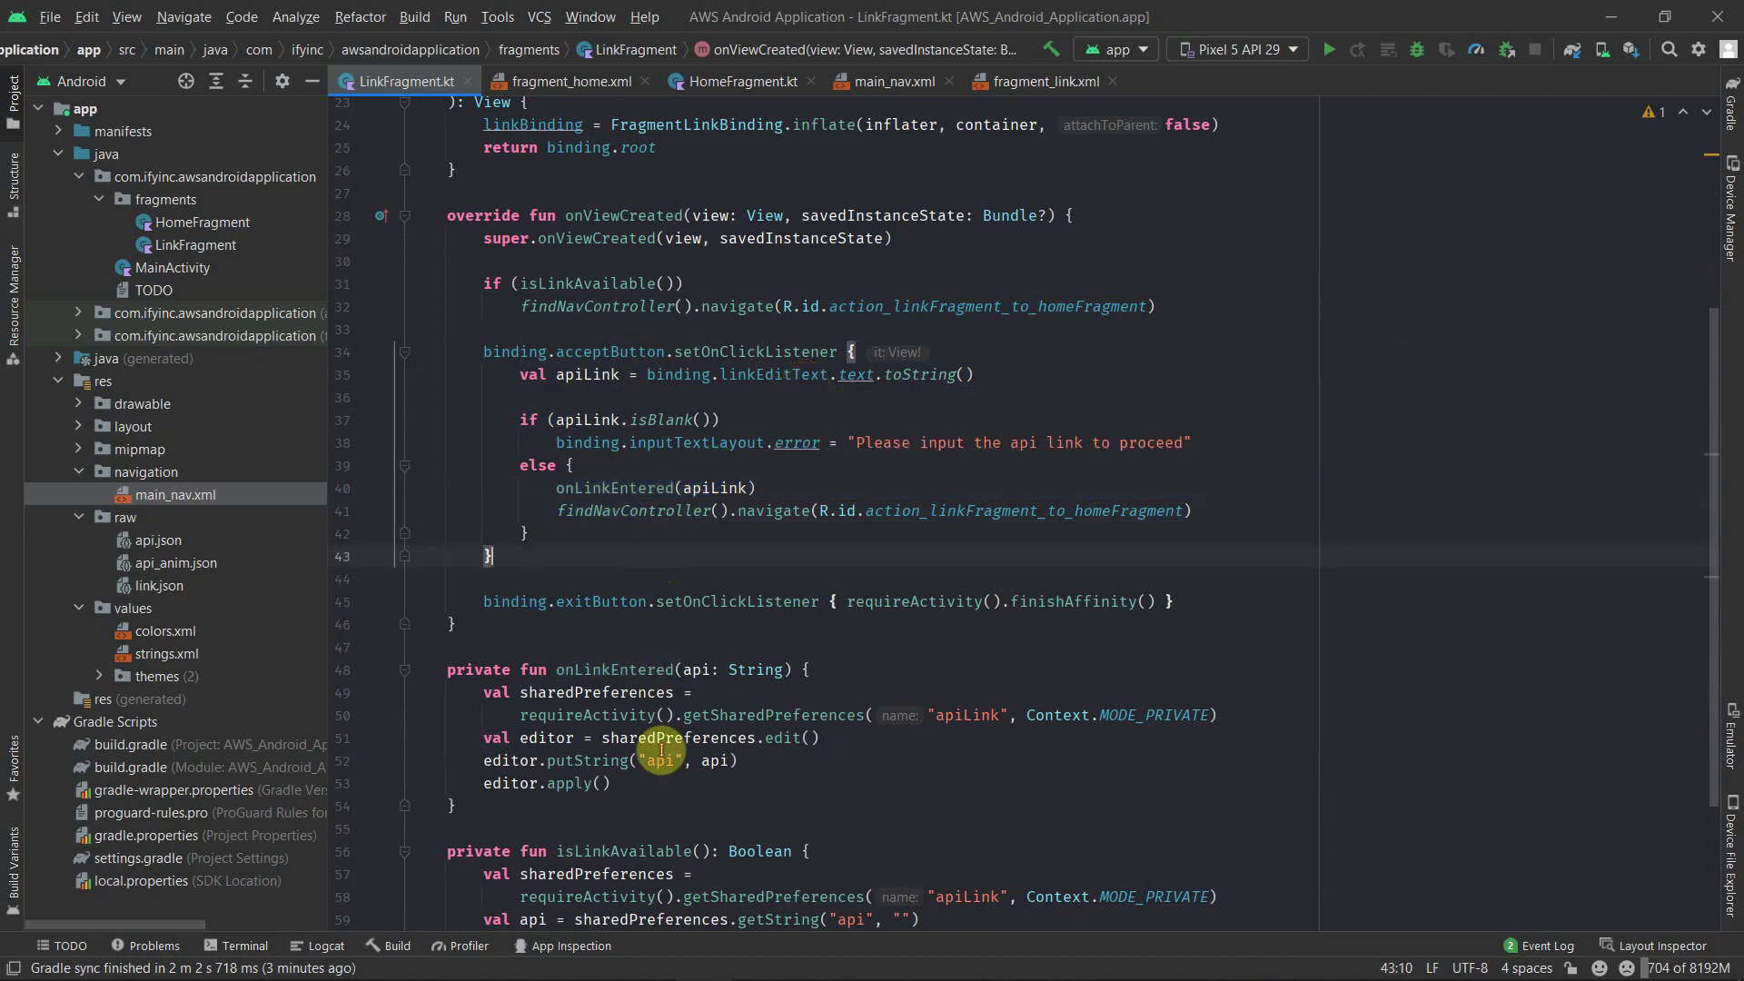
scroll(661, 749, "down", 3)
left_click_drag(625, 374, 1166, 373)
left_click(1253, 371)
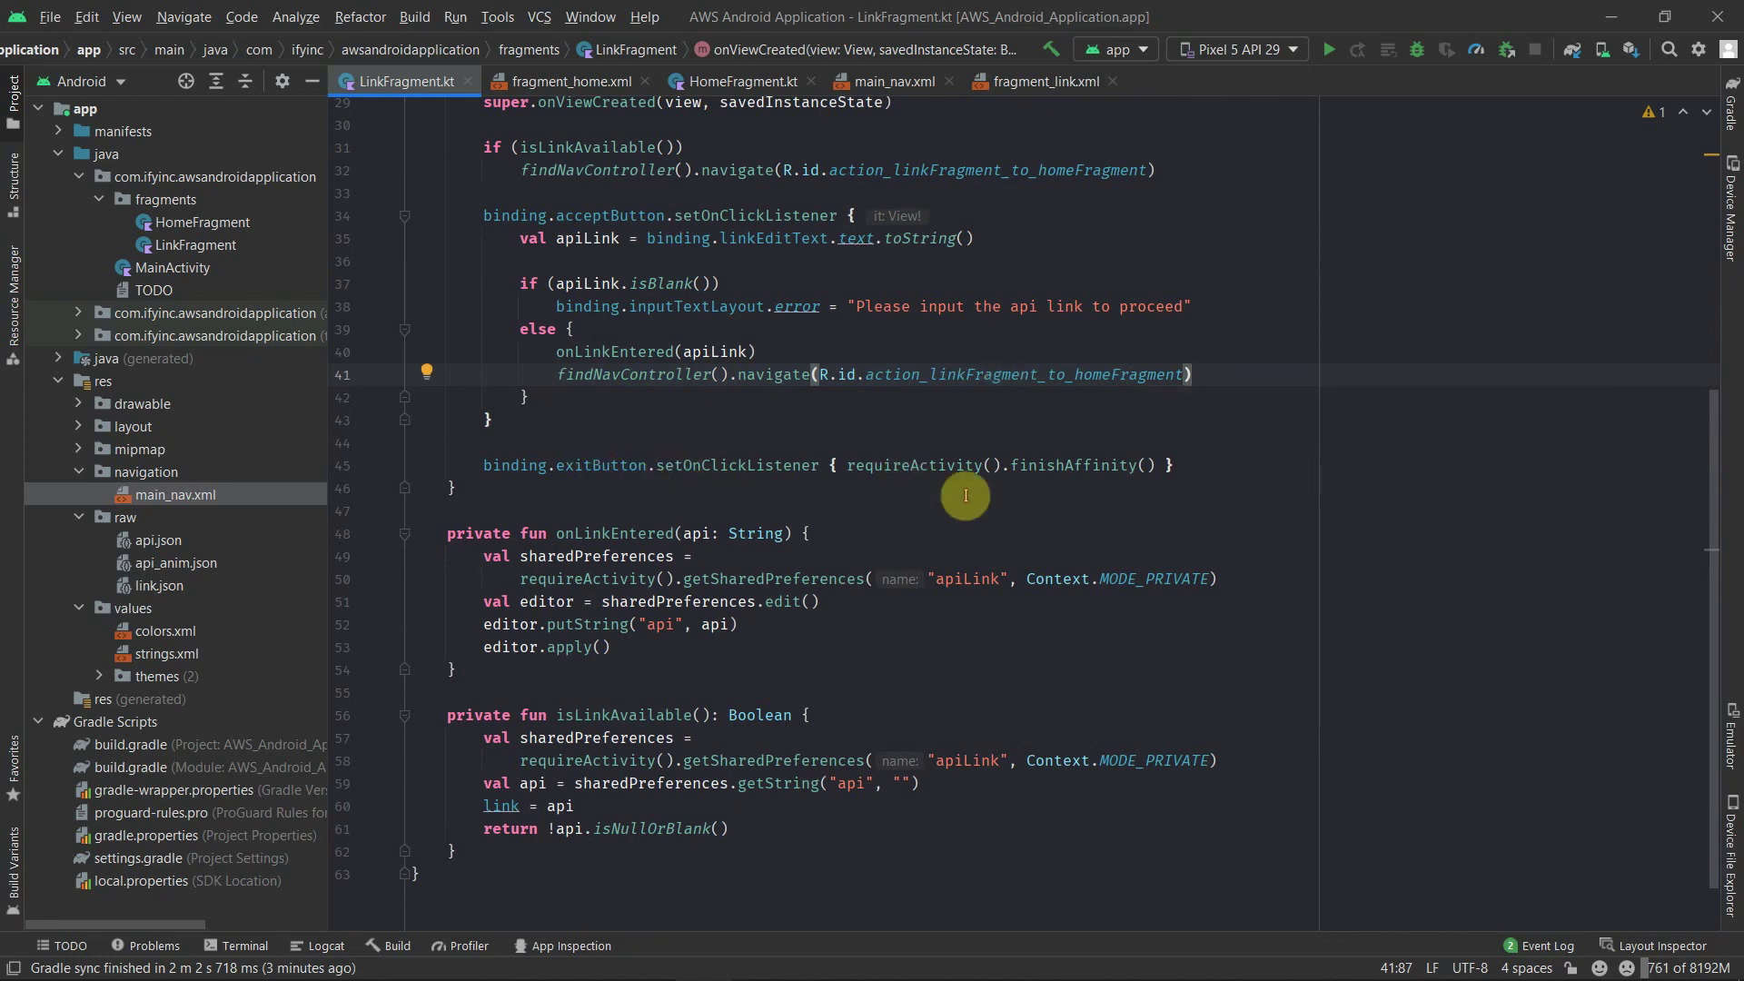
scroll(965, 493, "up", 1)
scroll(964, 494, "up", 3)
scroll(966, 493, "up", 3)
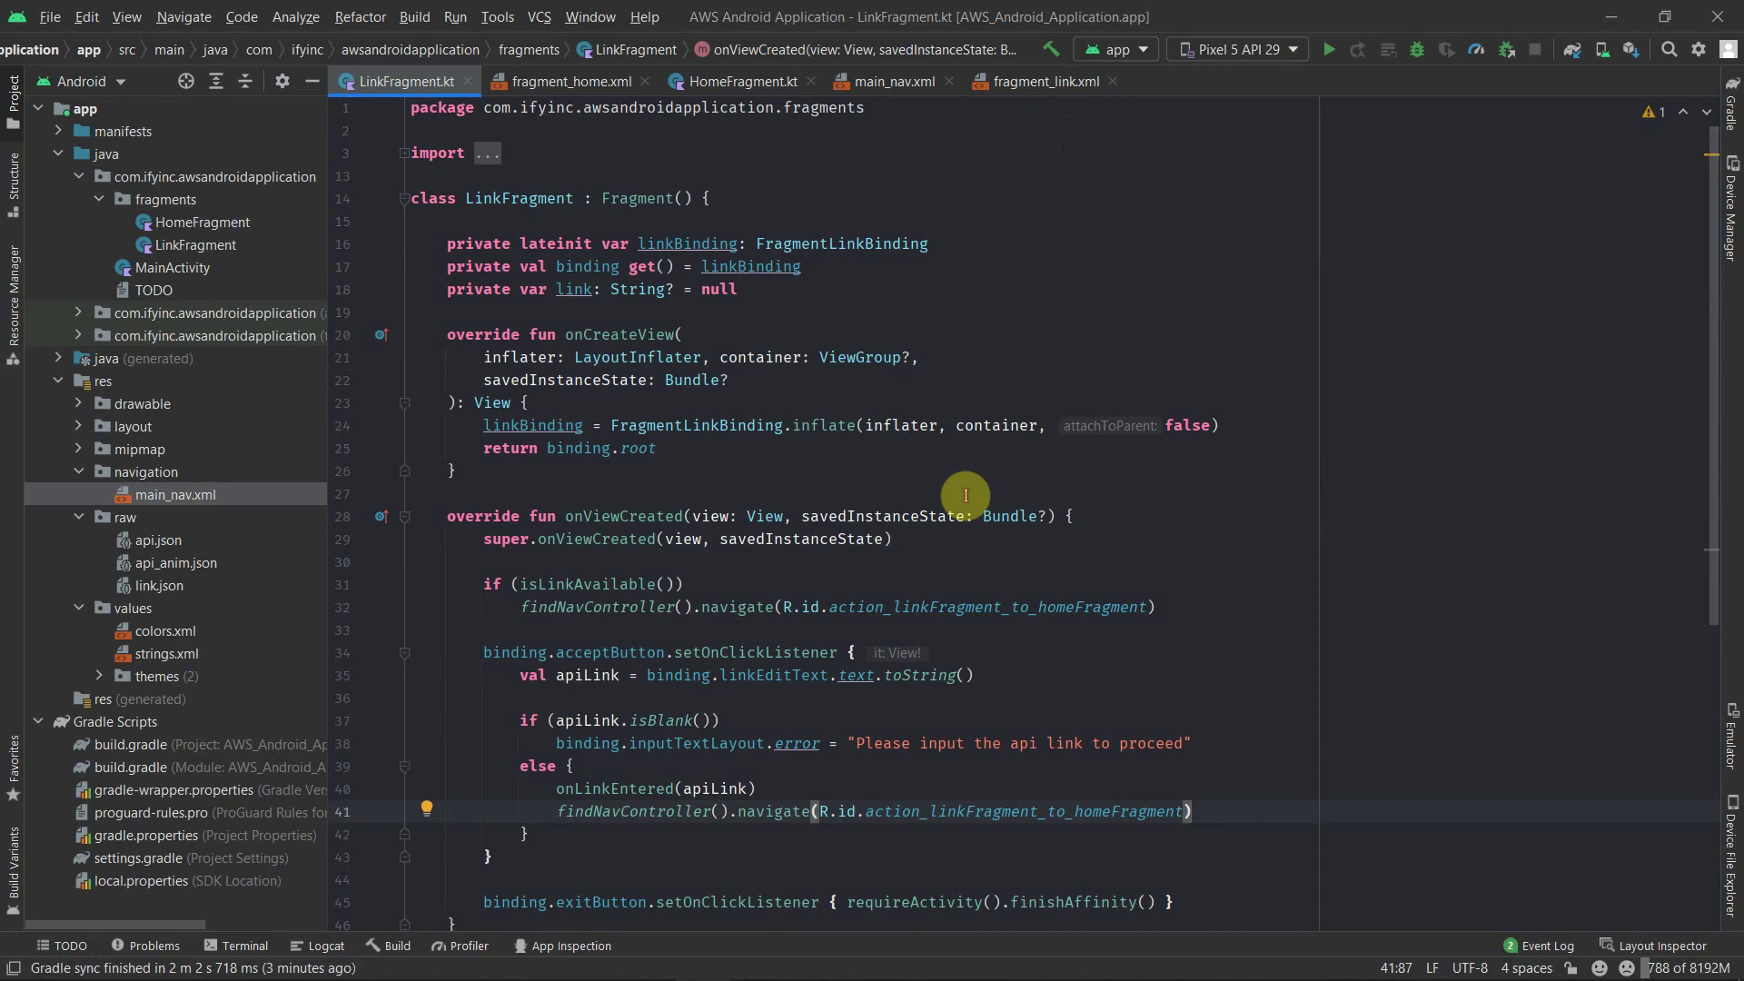
scroll(966, 494, "down", 3)
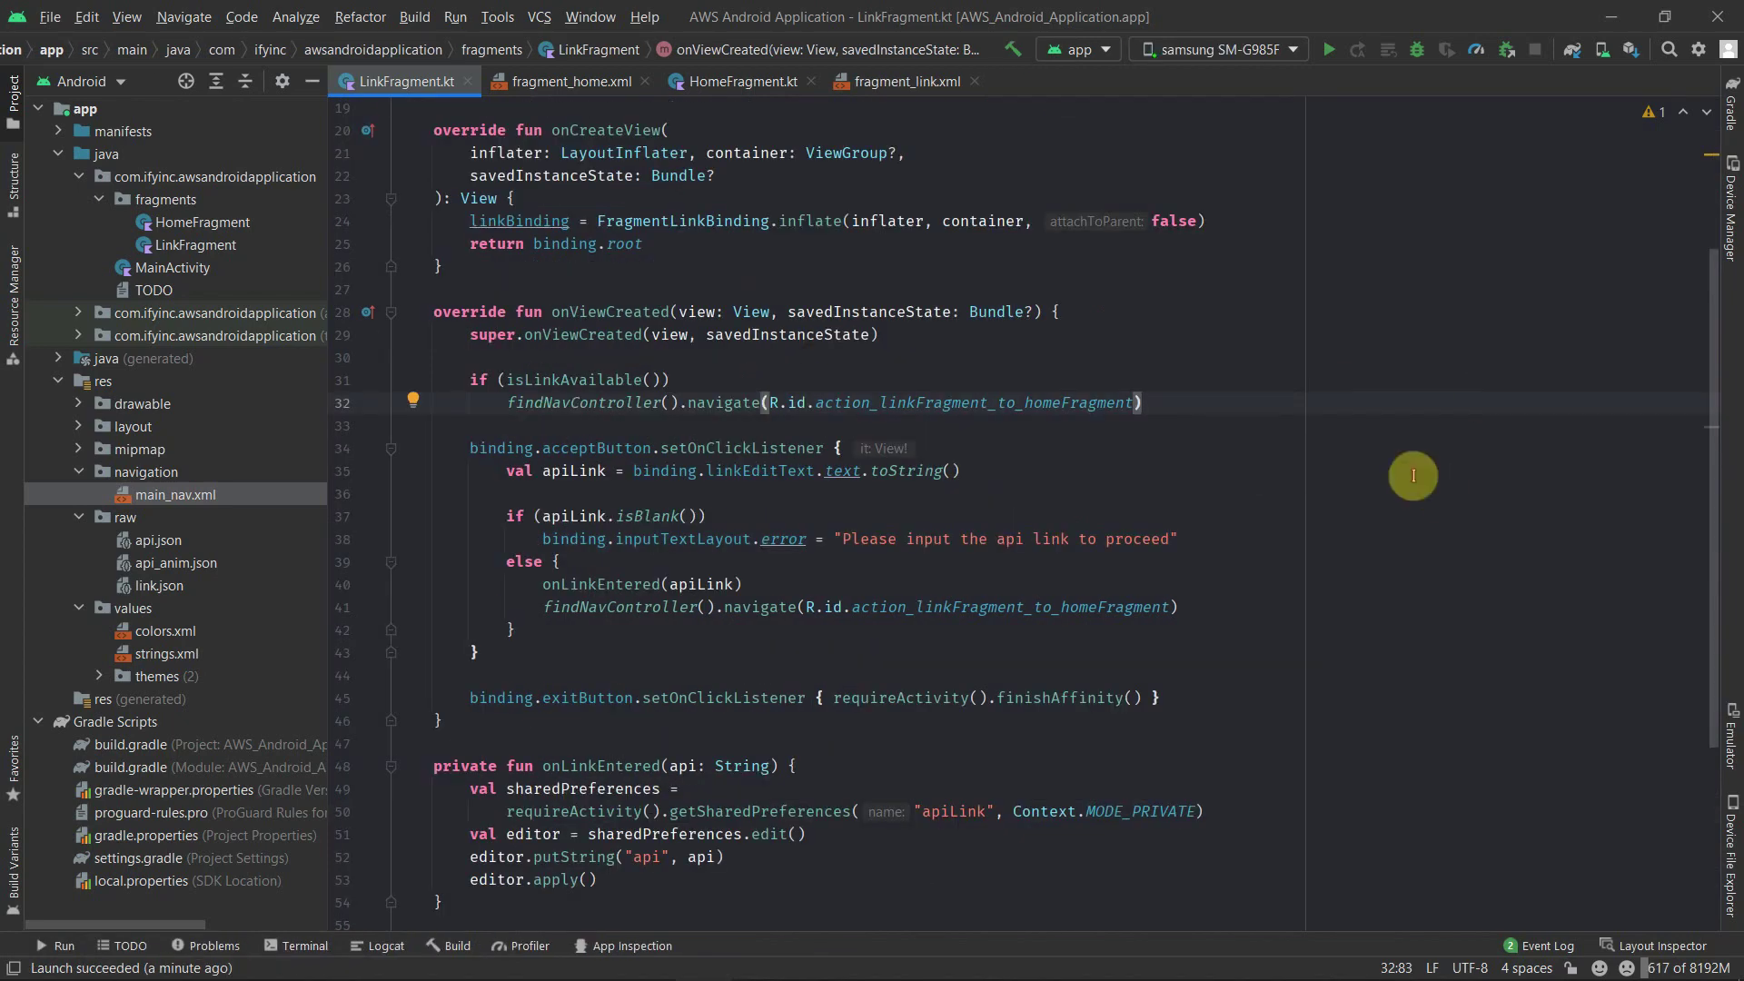
left_click(1339, 52)
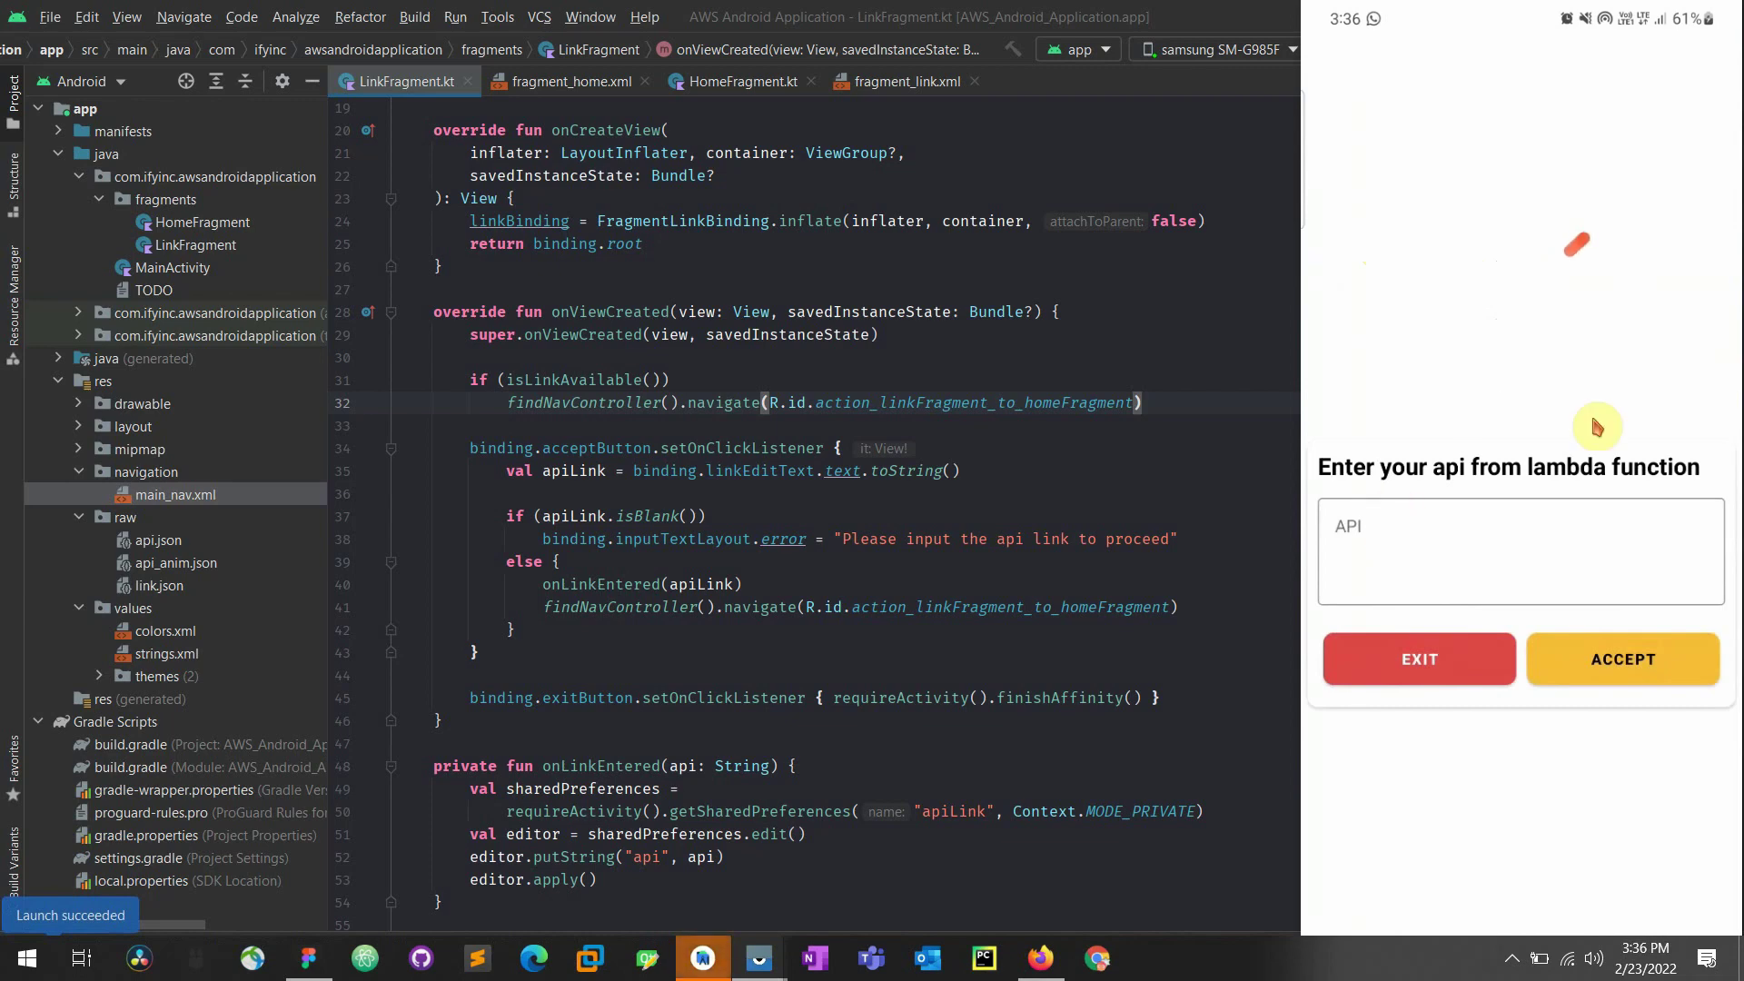
left_click(1440, 566)
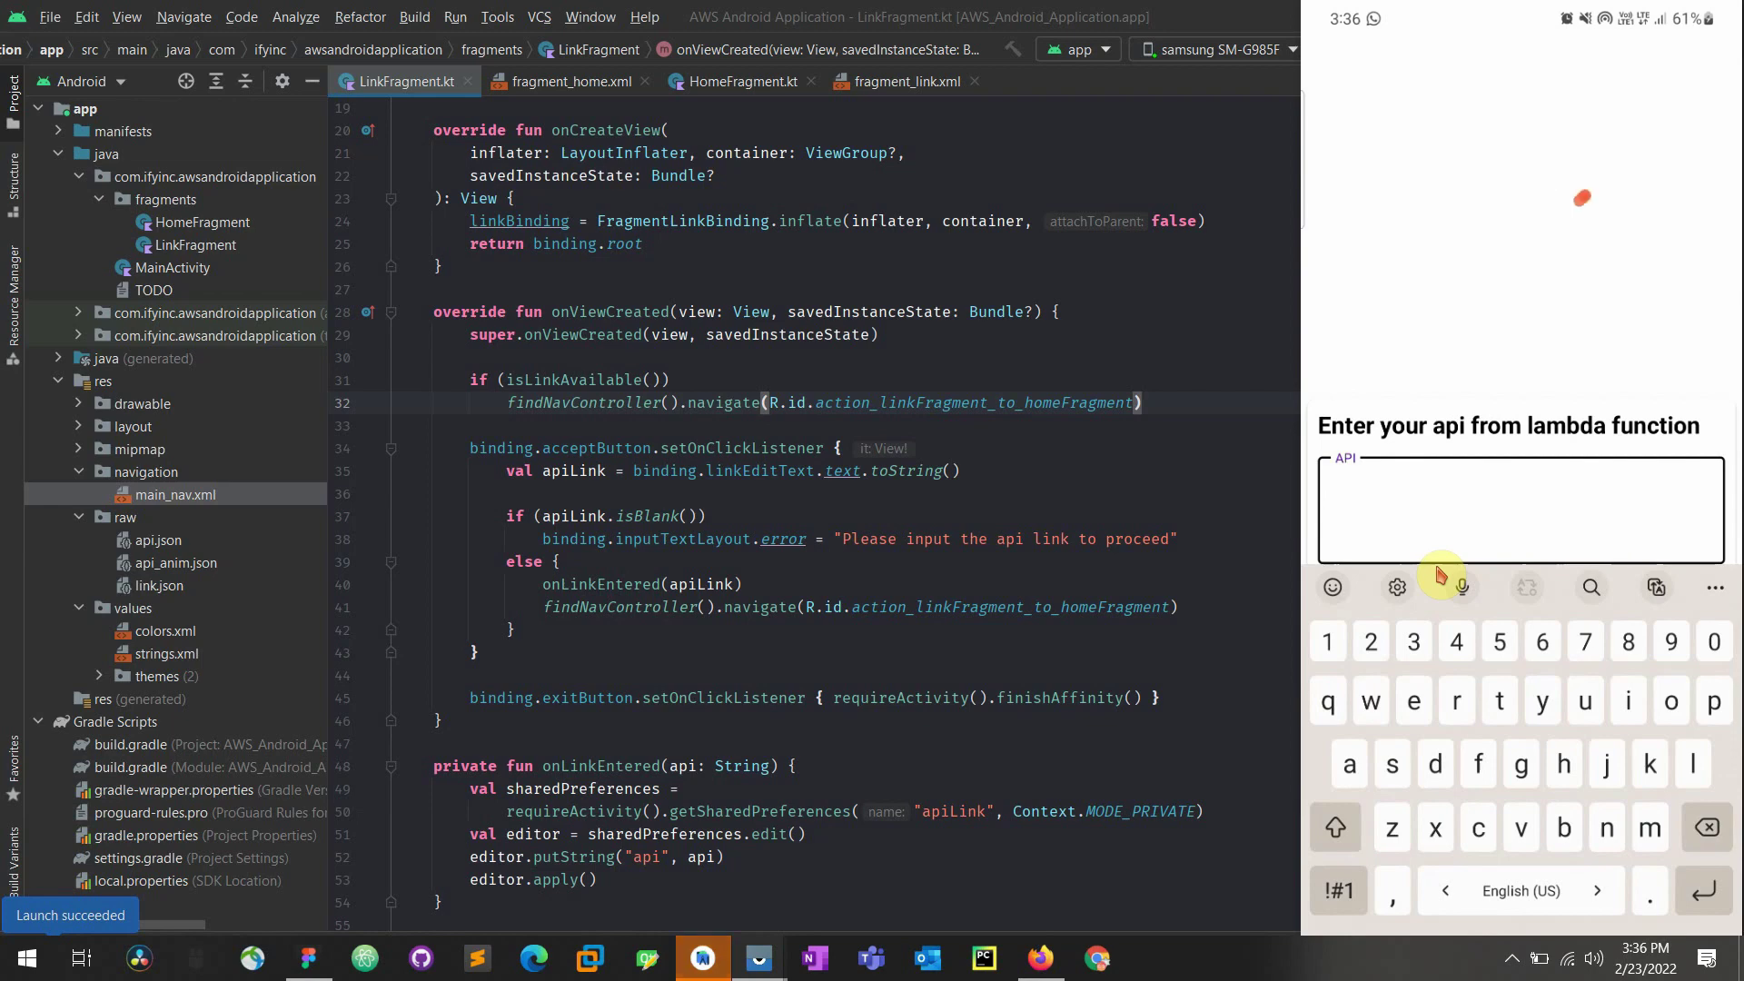
type("ww.")
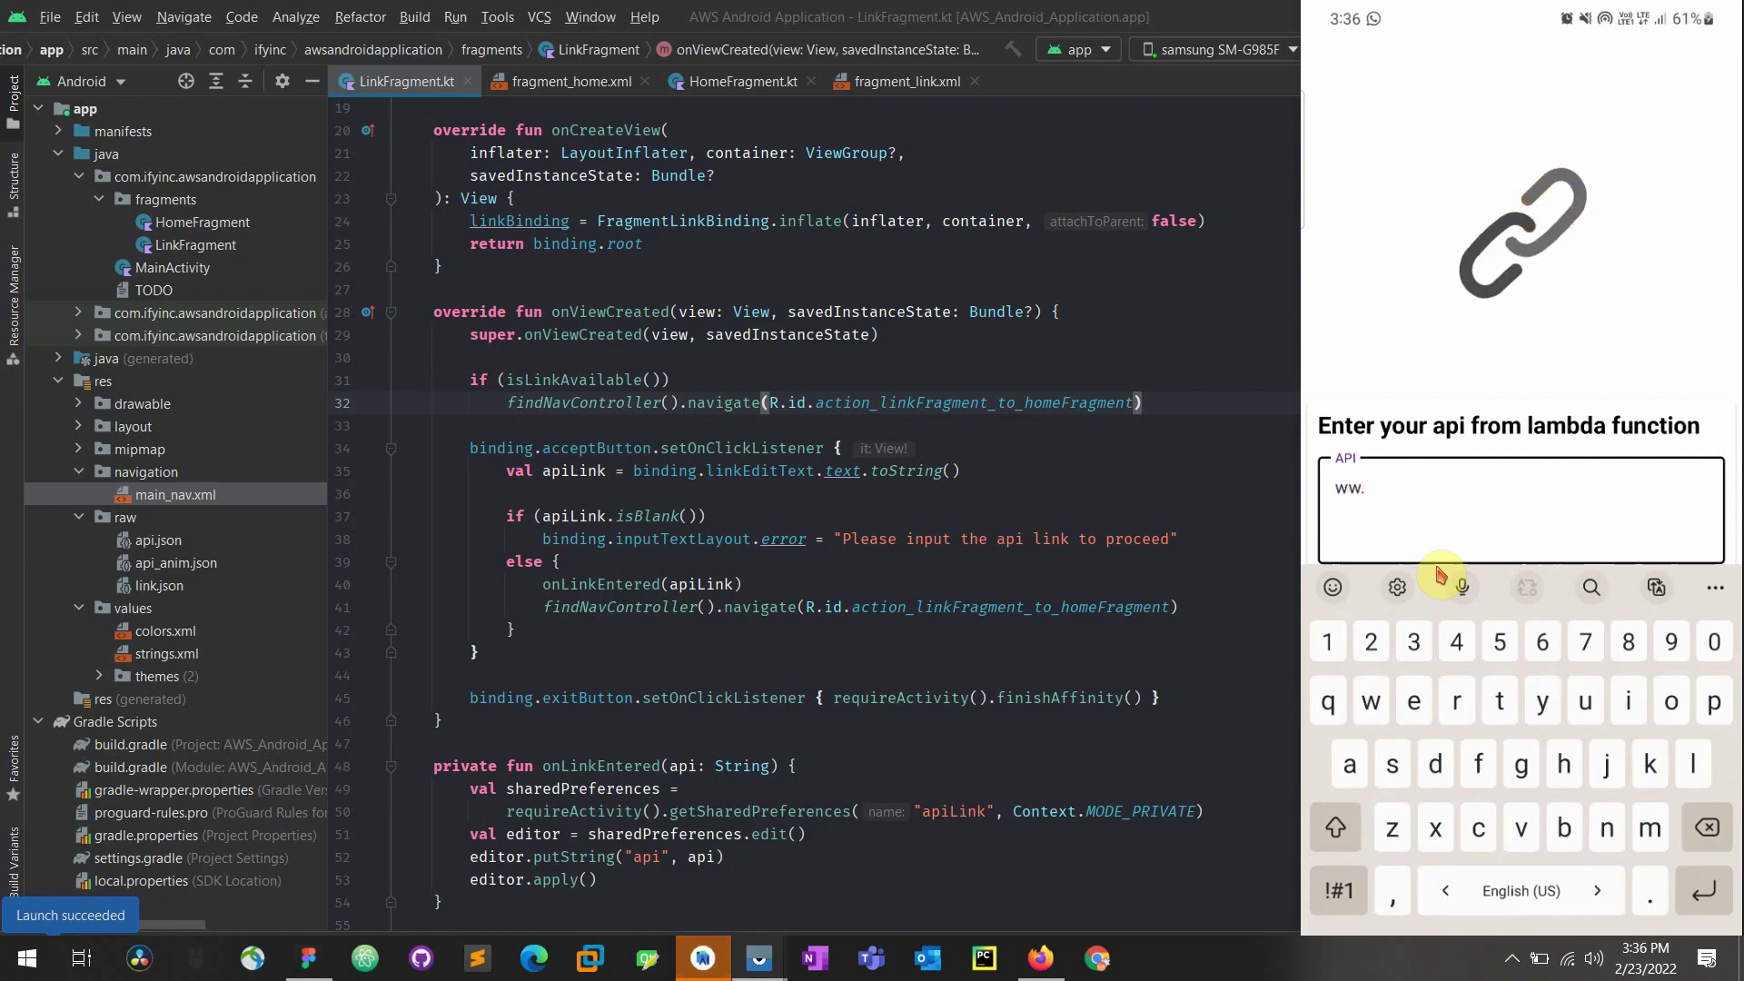
type("w.api")
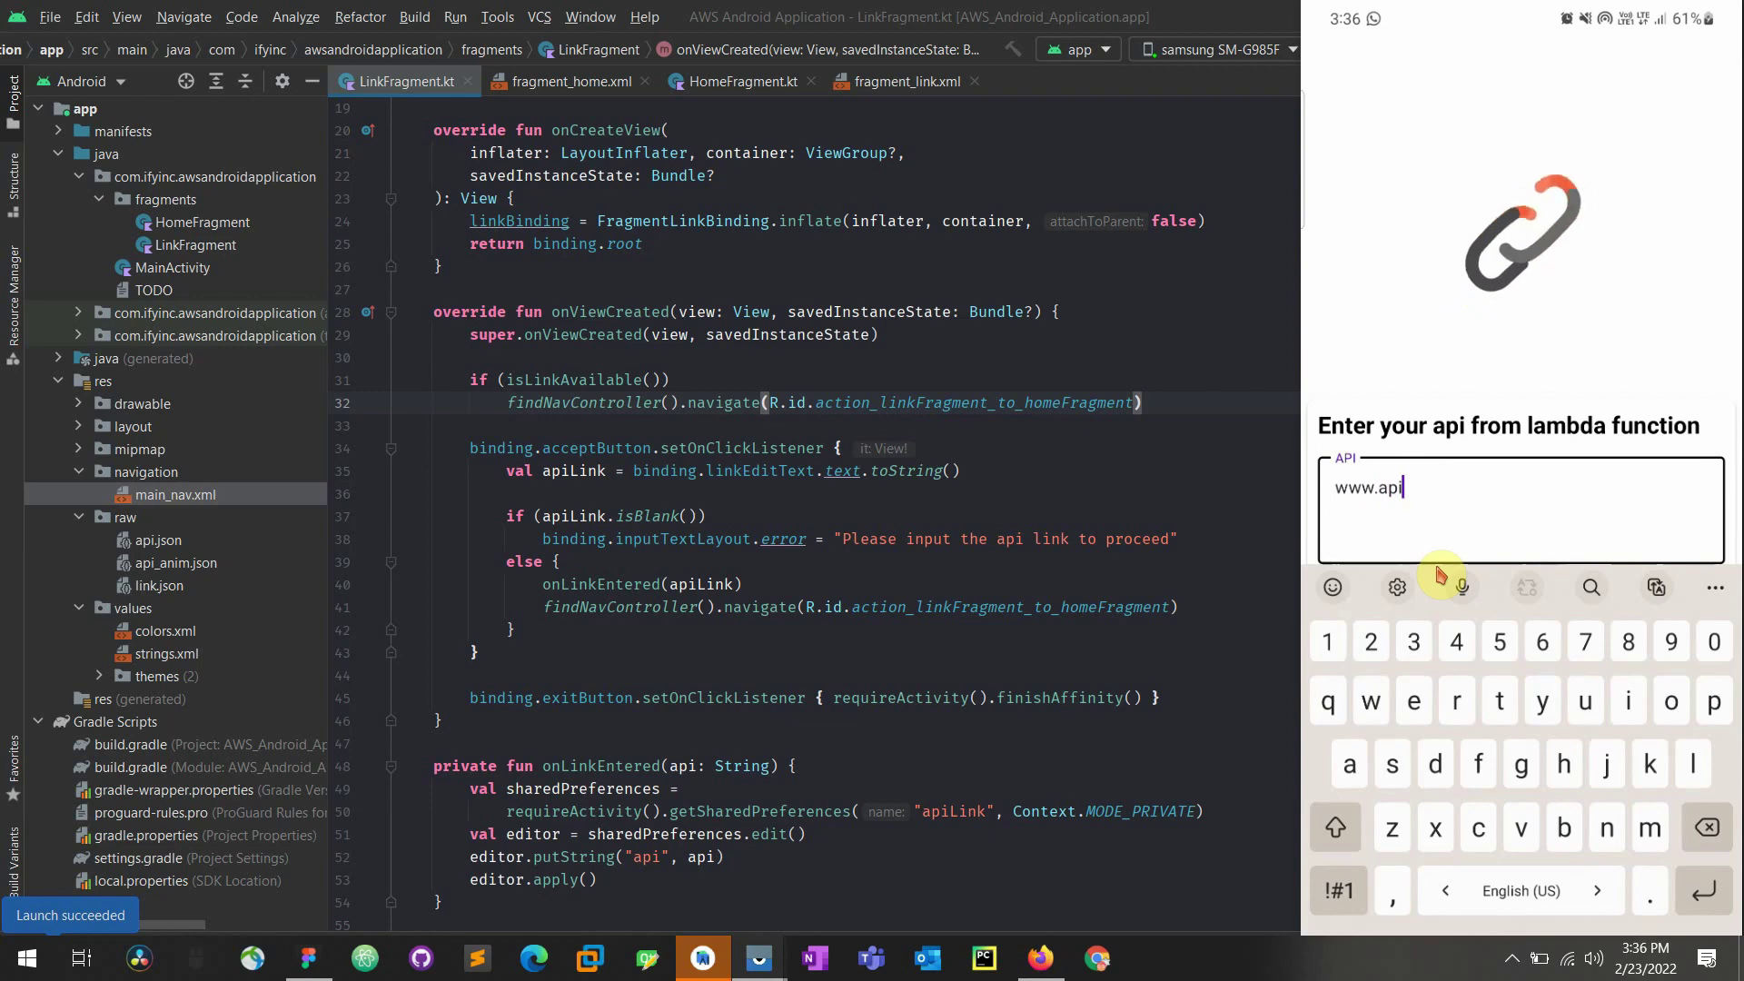
type(".com")
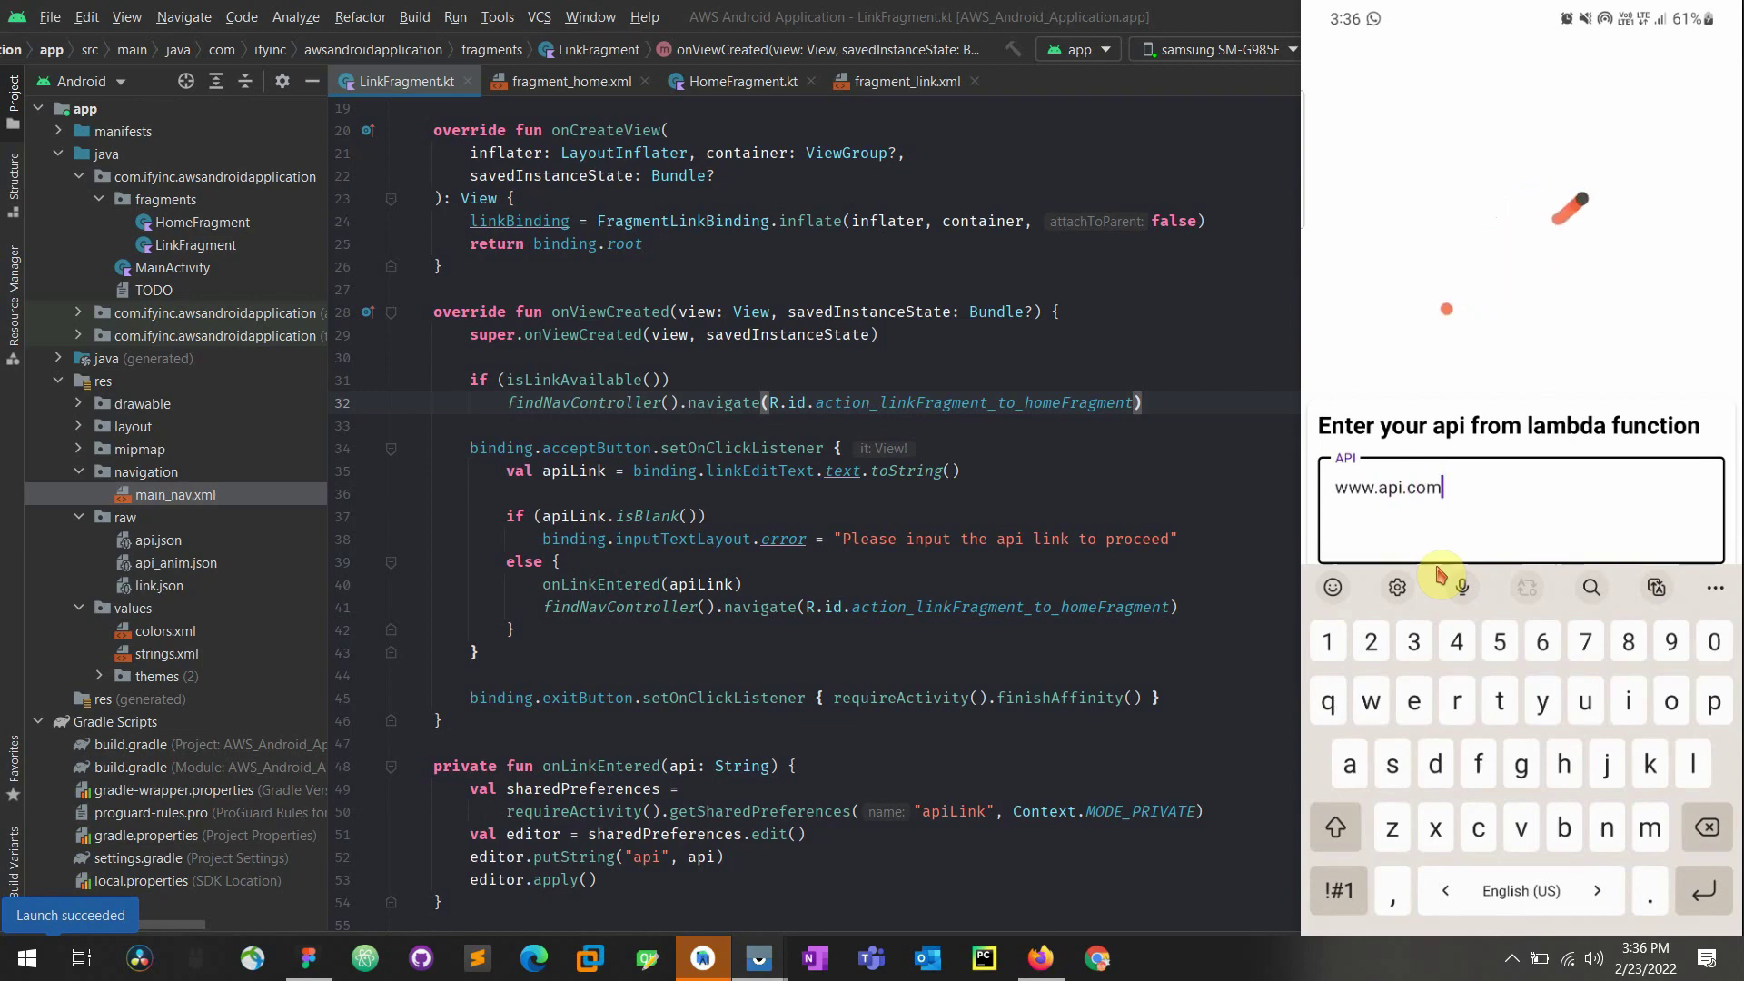
key("Escape")
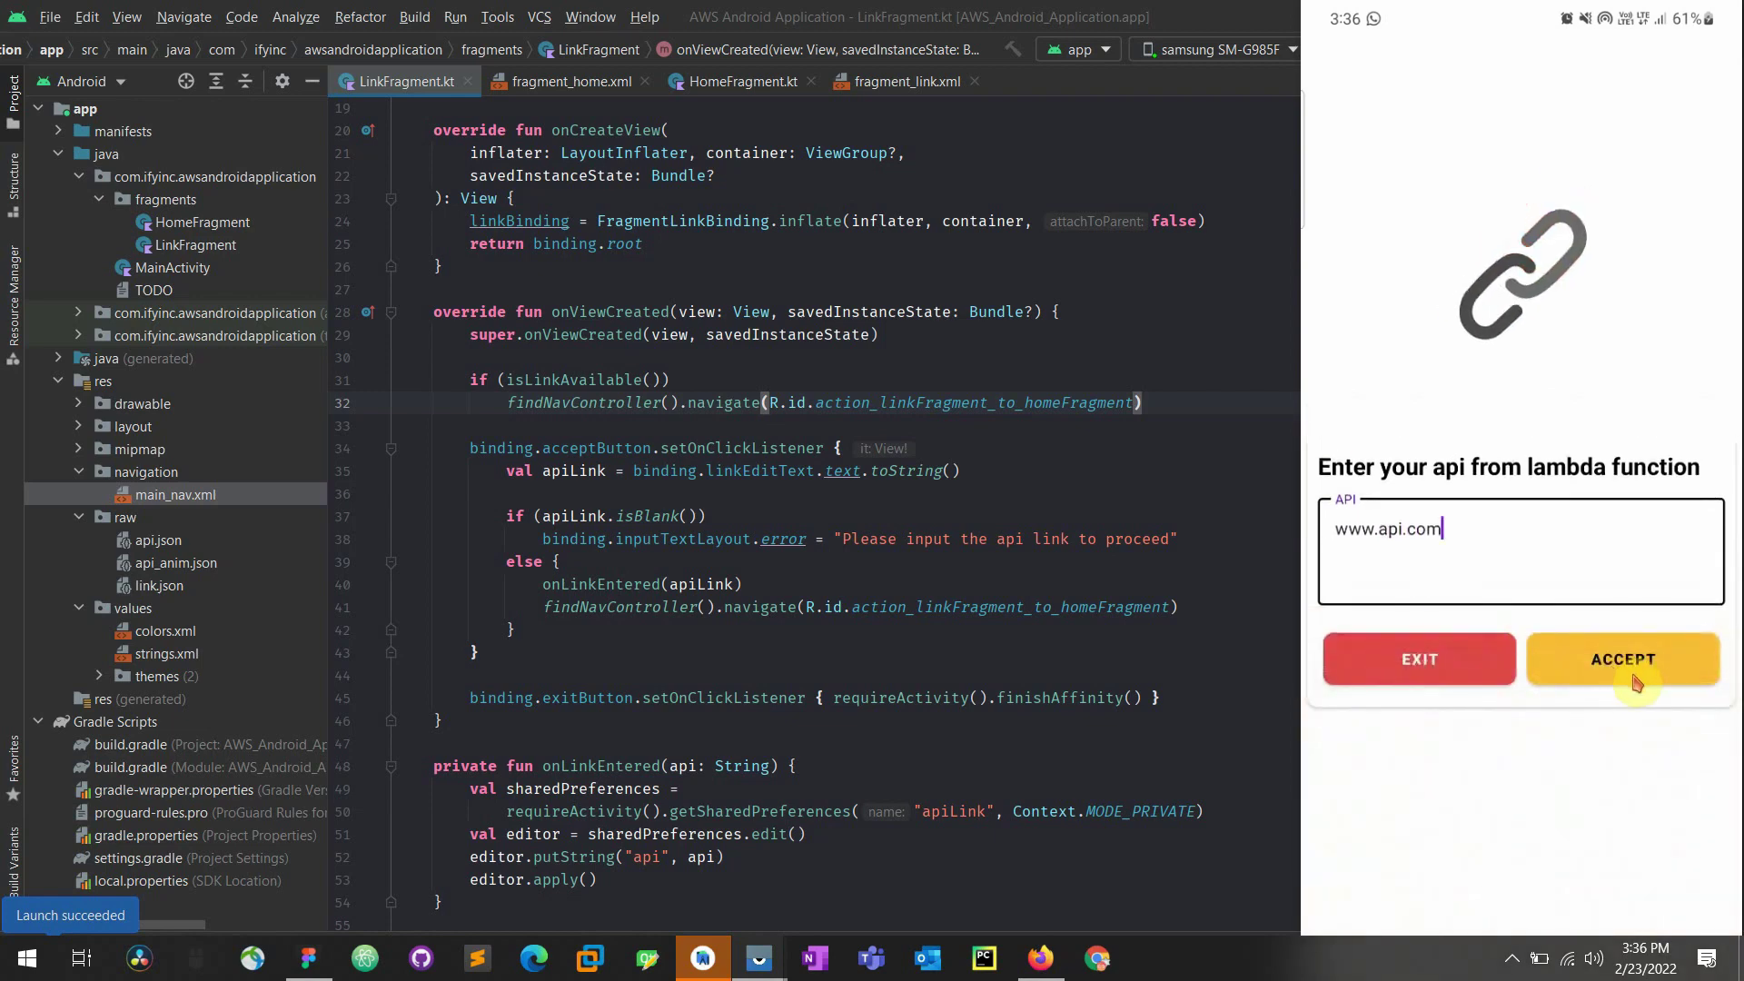
left_click(1608, 659)
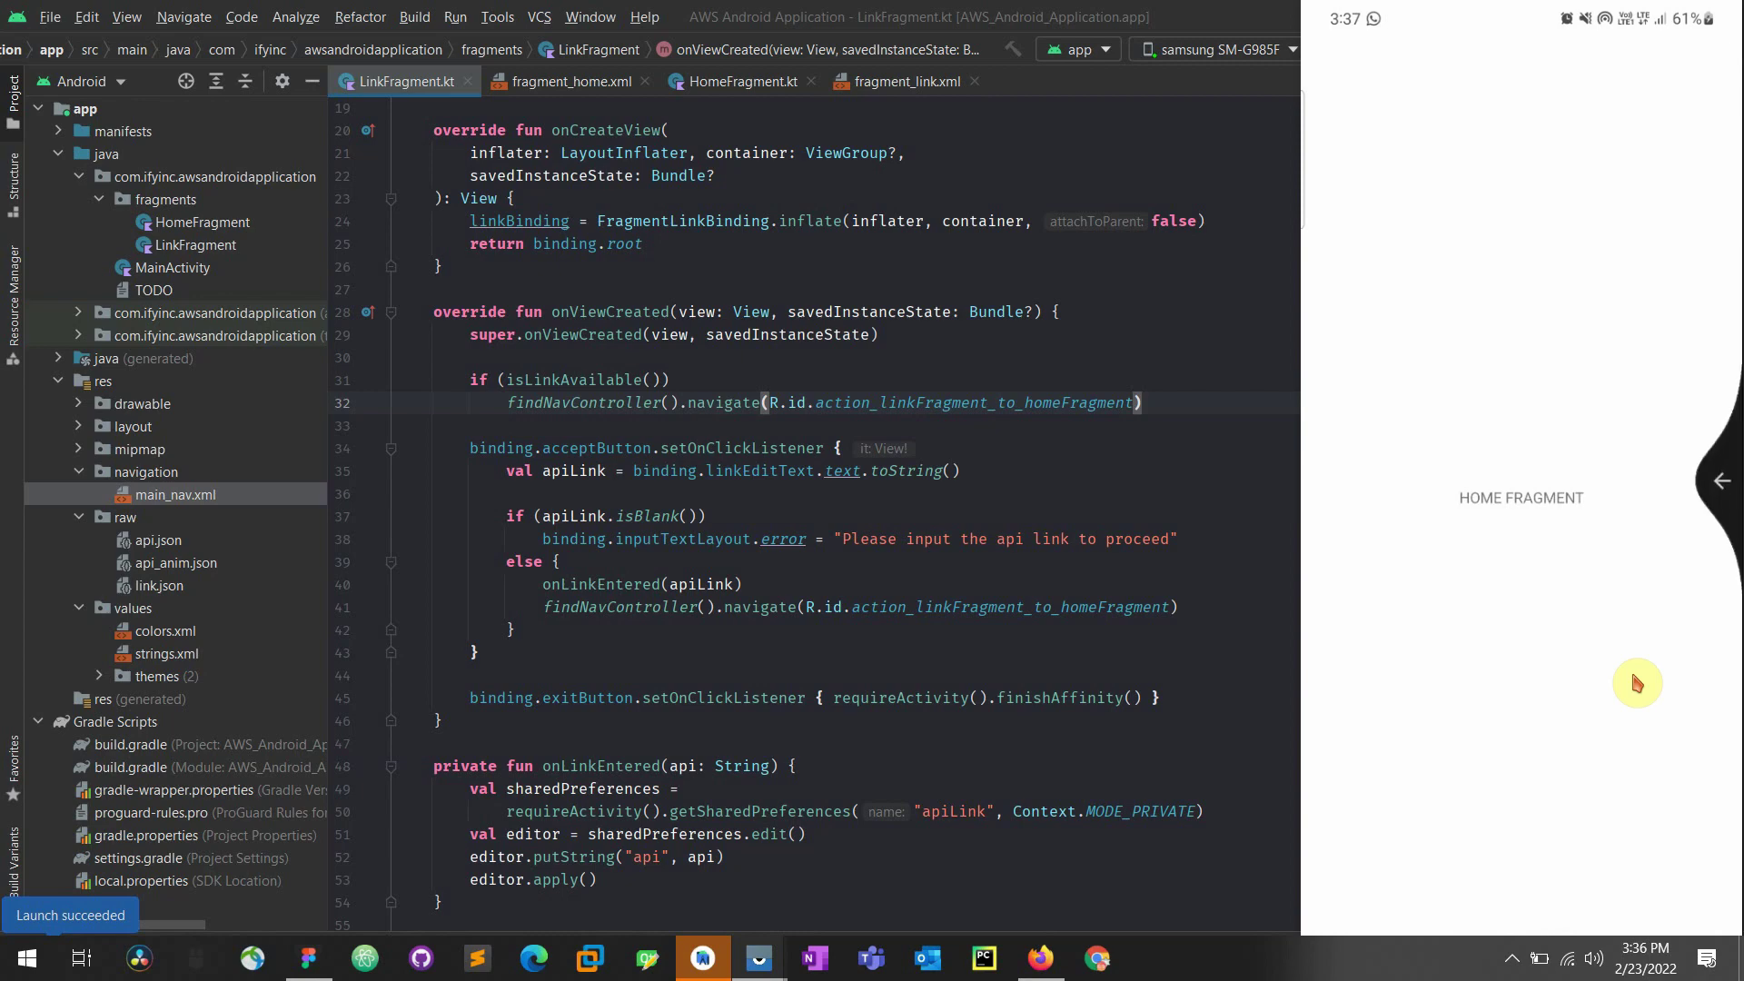
Leave the HOME FRAGMENT screen for the phone's home screen
key("Escape")
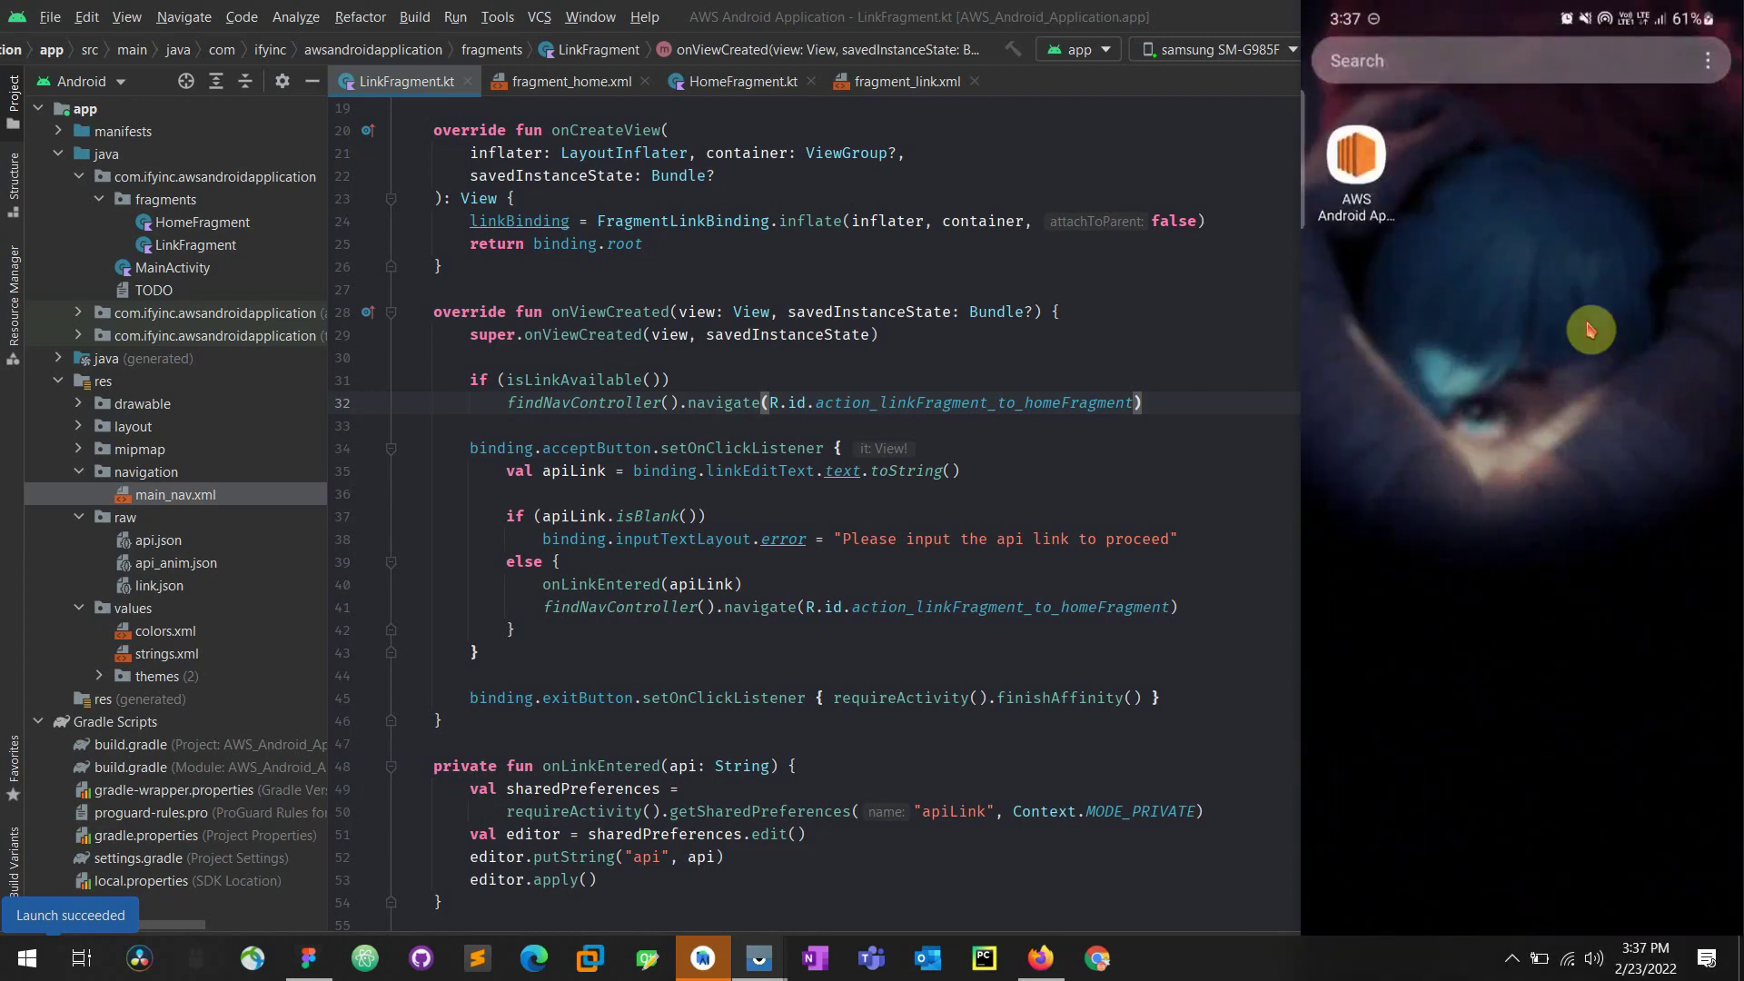